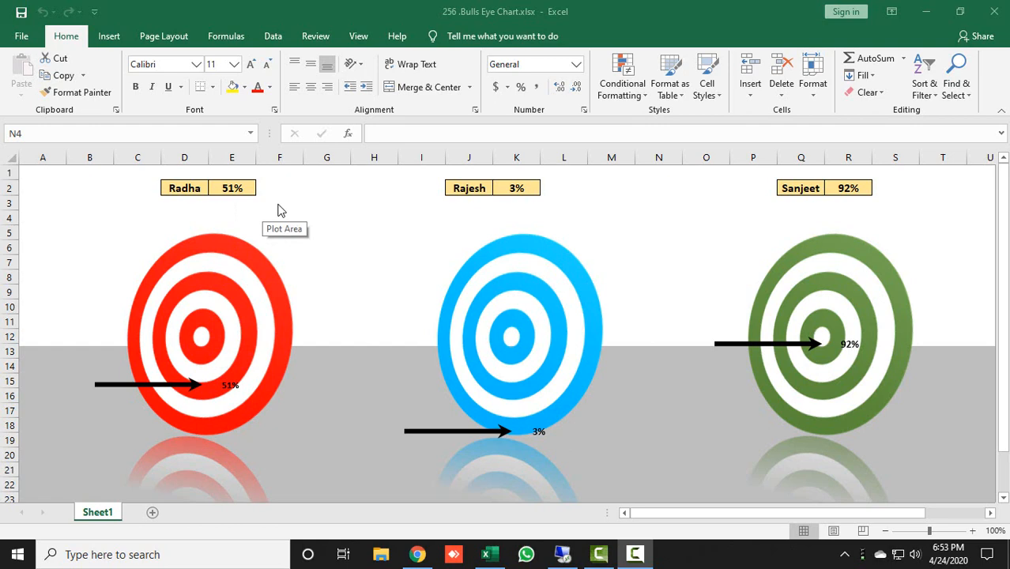
- Recalculate the sheet several times to see how the arrows on the three finished target charts follow the percentages
click(368, 205)
key(F2)
click(368, 204)
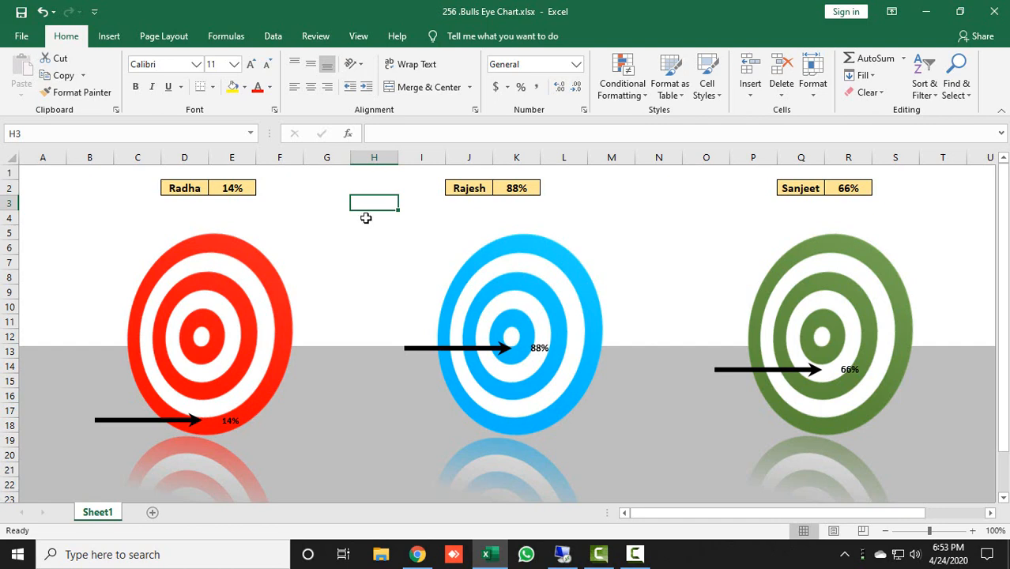
key(F9)
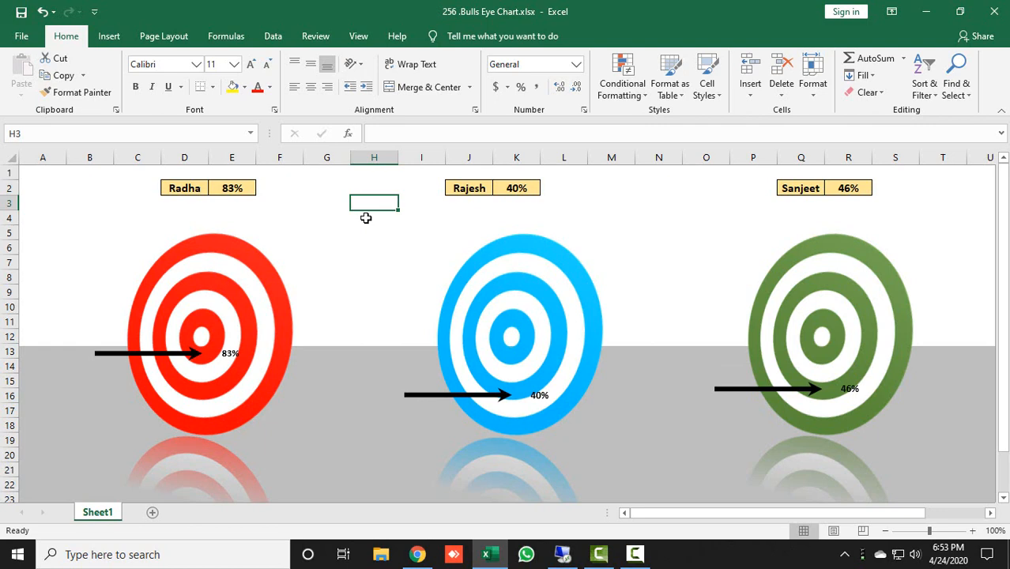
key(F9)
key(F9)
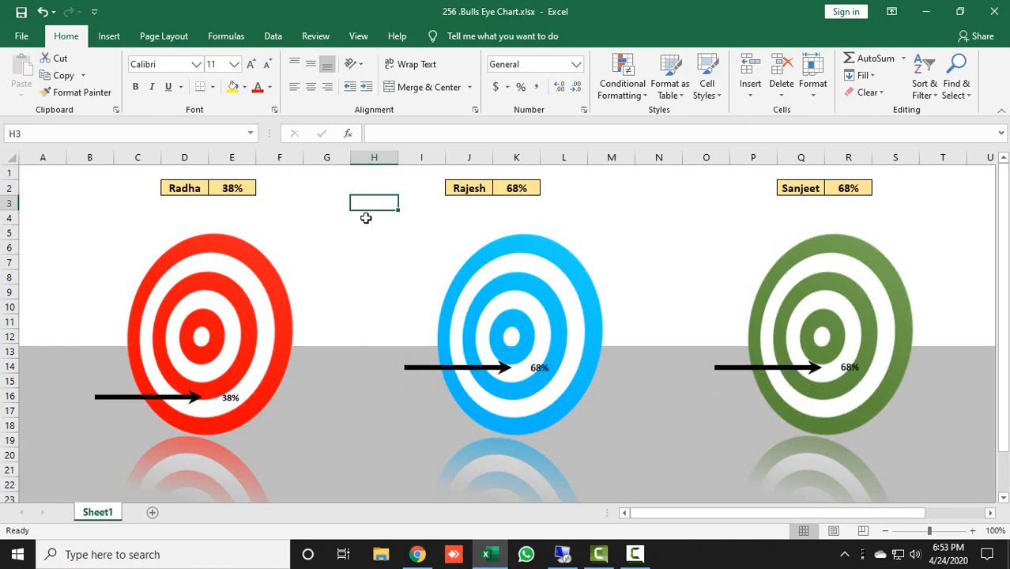
key(F9)
key(F9)
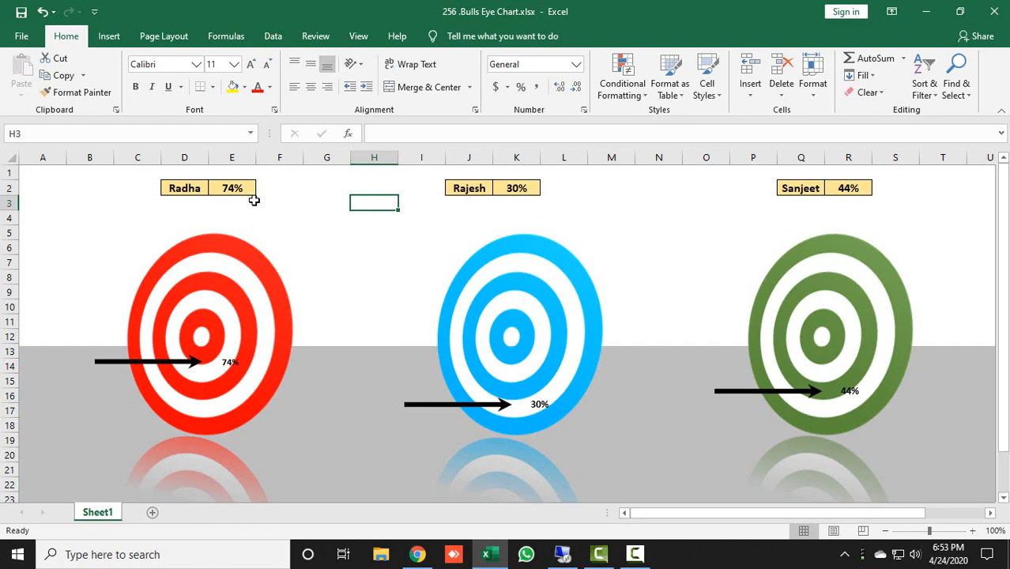
- Copy the name and percentage cells D2:R2 into the same cells of a new worksheet
click(198, 188)
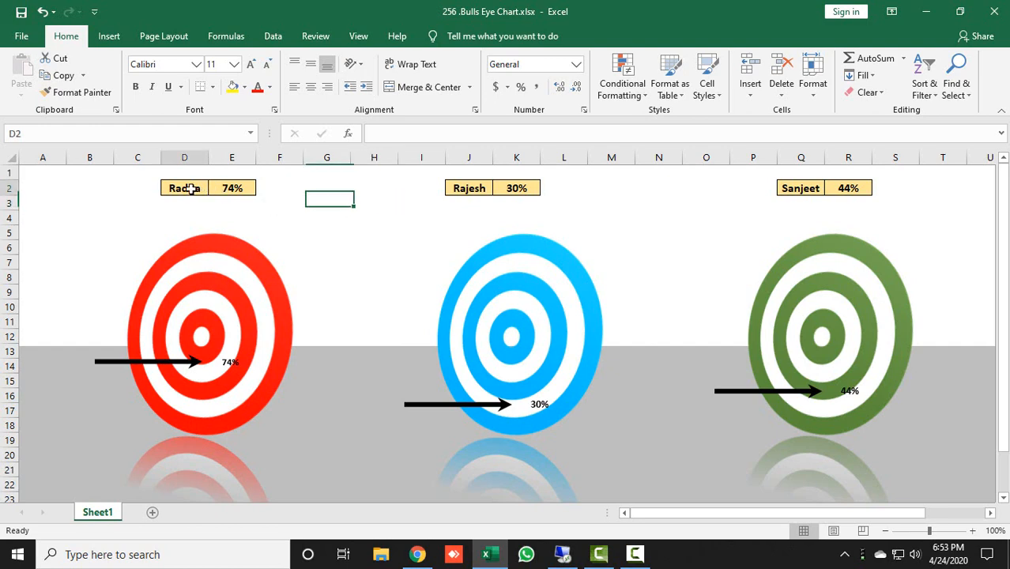
shift+click(863, 189)
key(ctrl+c)
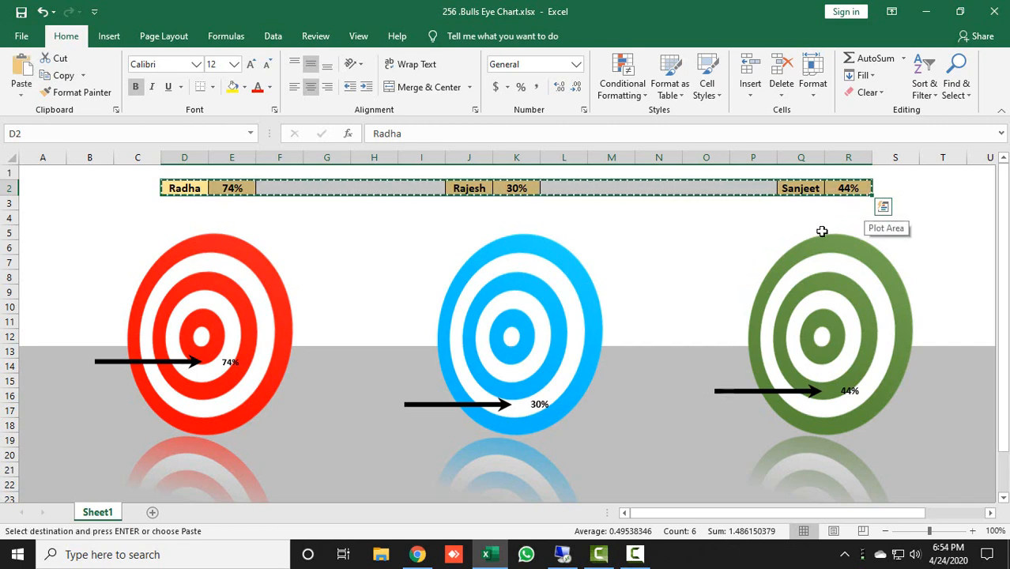
click(152, 515)
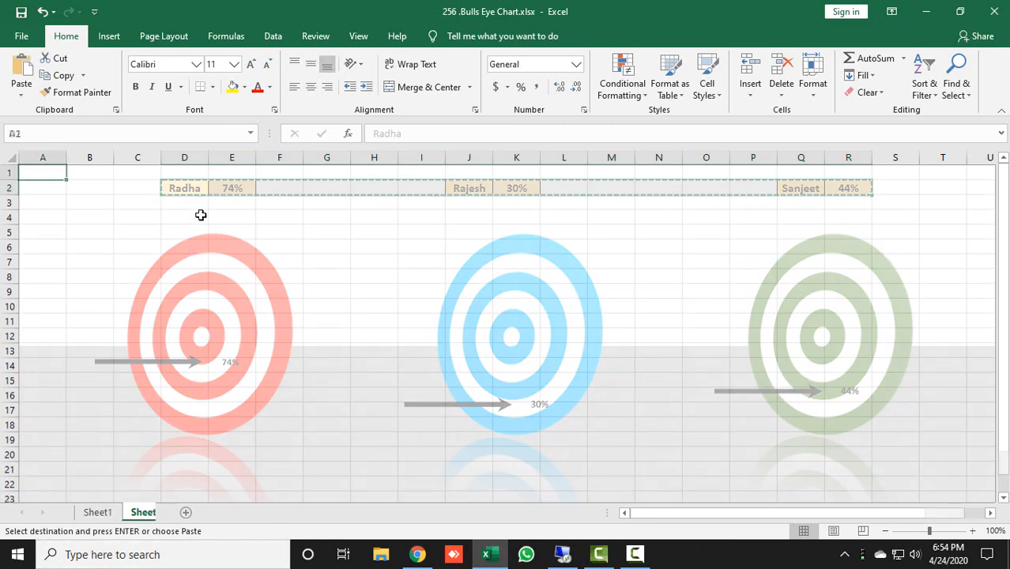
click(199, 187)
key(ctrl+v)
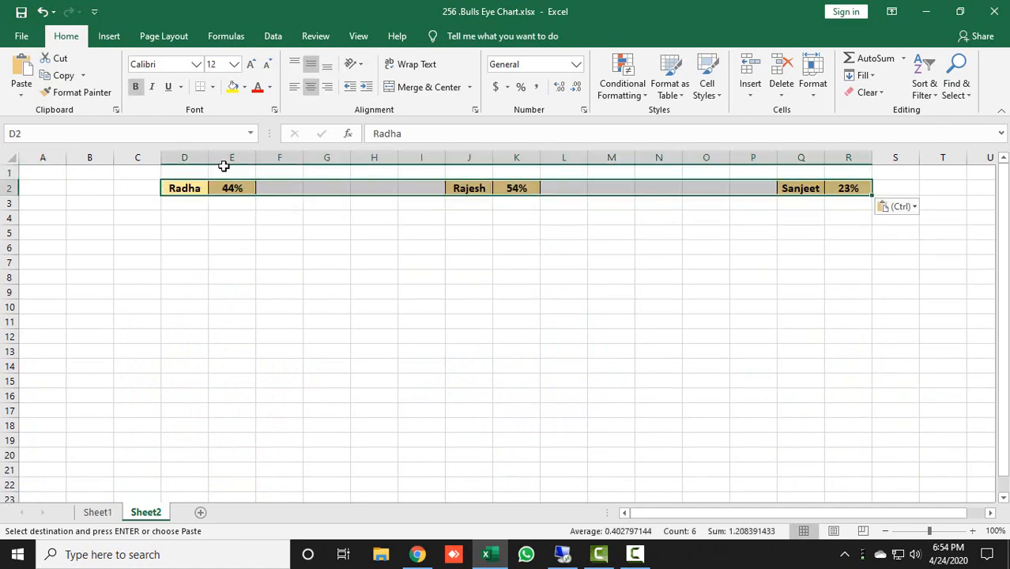
click(315, 316)
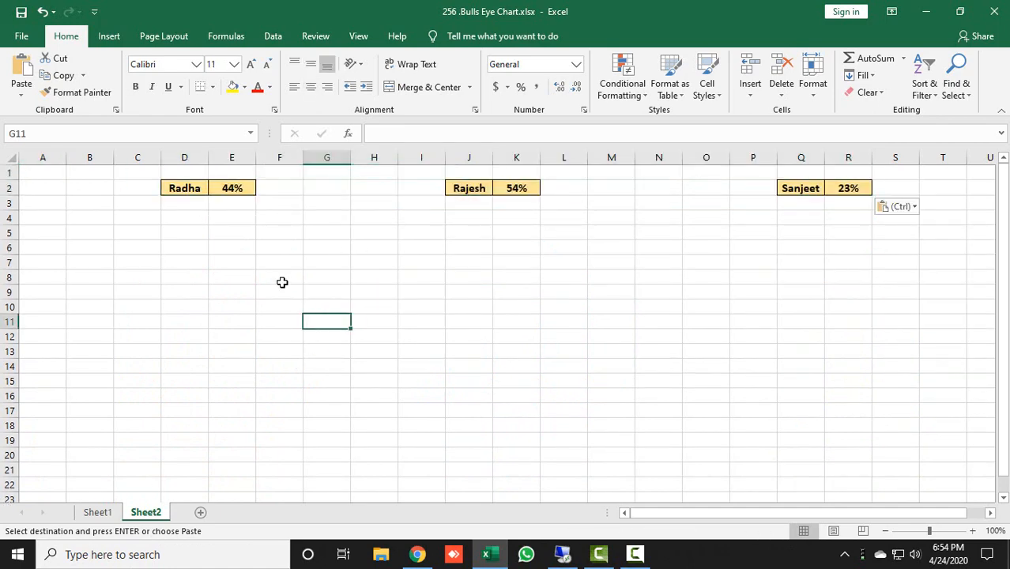
click(115, 510)
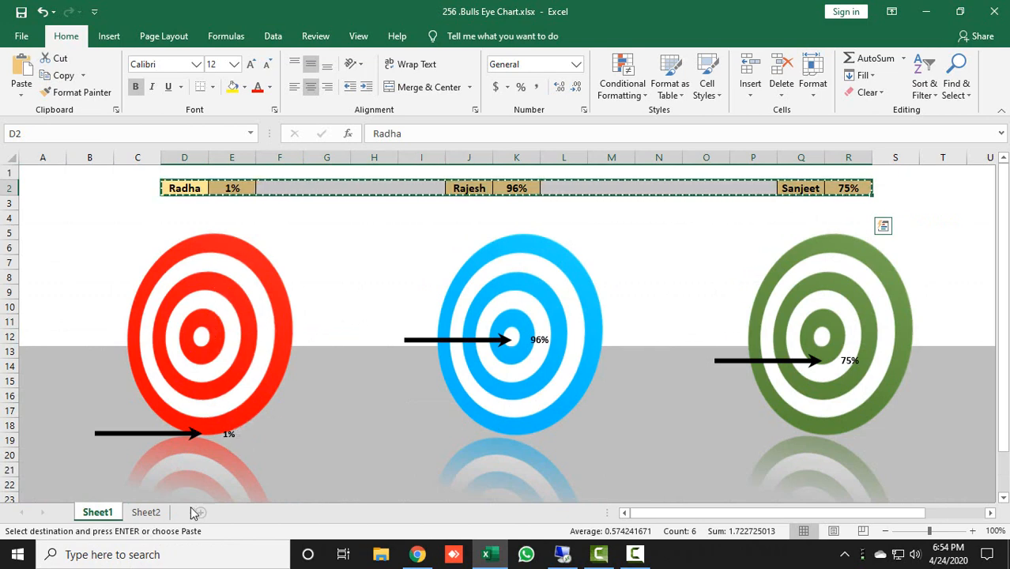
click(147, 512)
key(Escape)
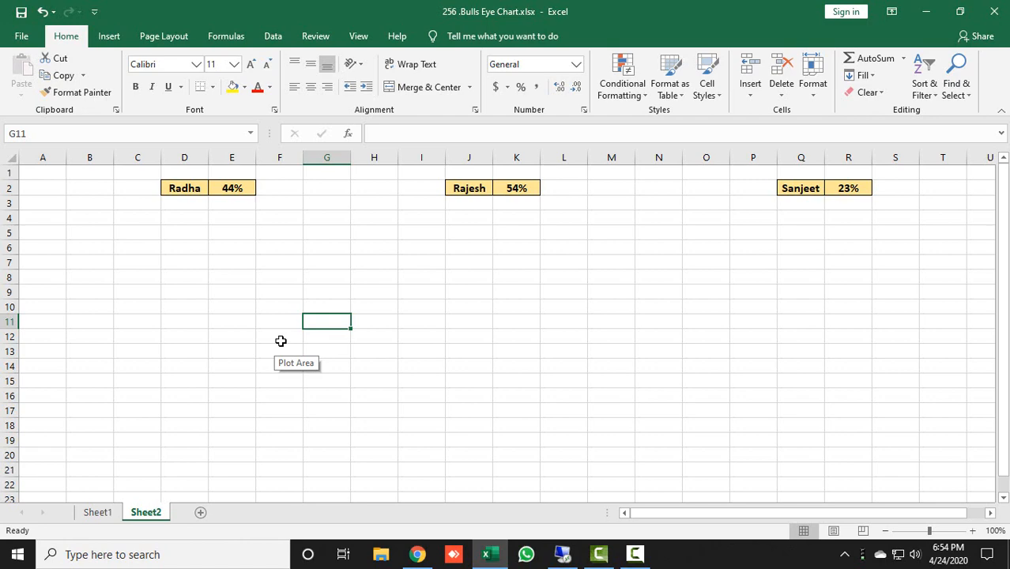
- Insert an empty doughnut chart on the new sheet and place it under the first name and percentage, around C5:K19
click(231, 262)
click(109, 37)
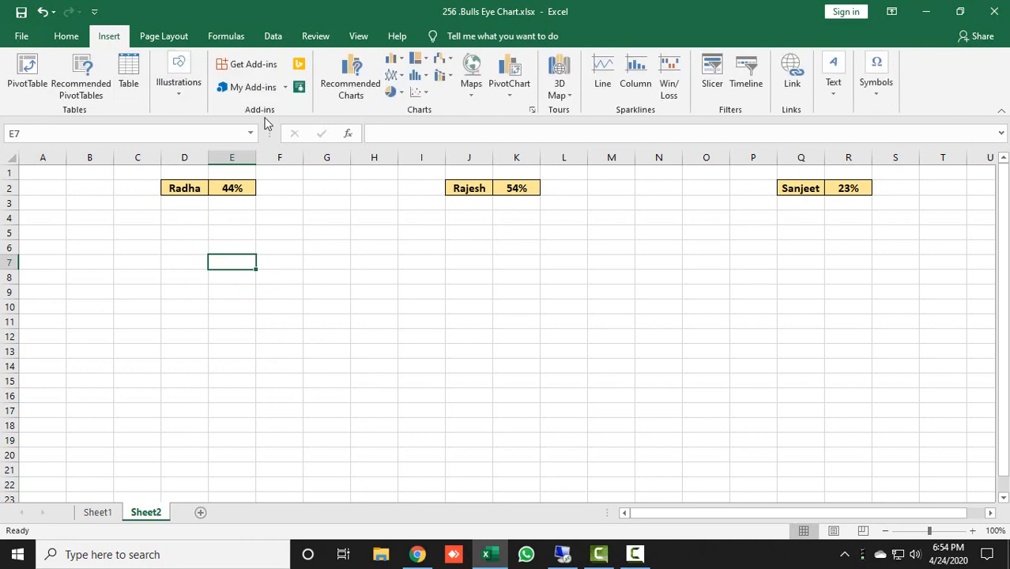
click(393, 92)
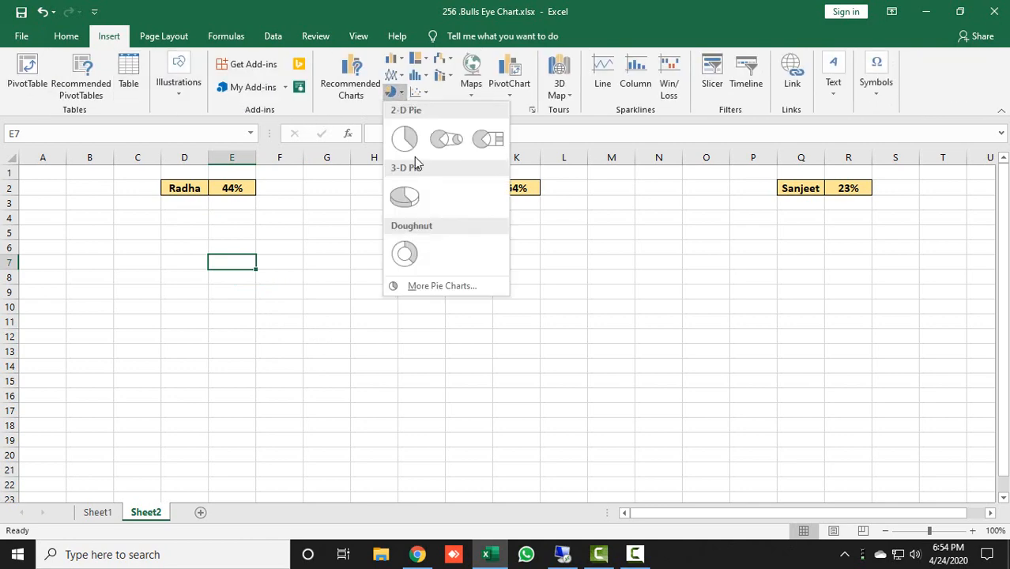
click(421, 254)
drag(417, 253, 233, 251)
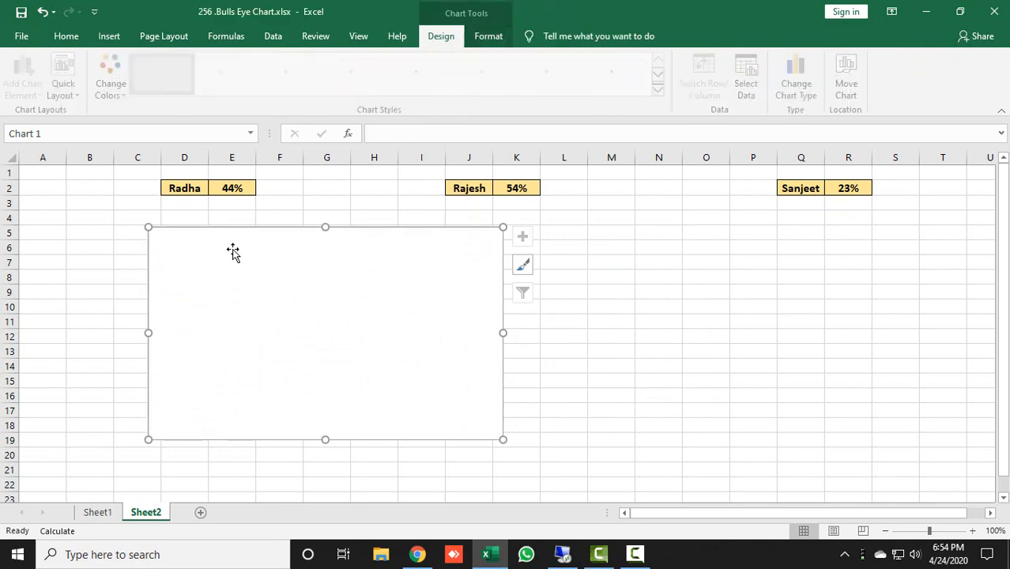
- Add a first unnamed data series with the default value ={1} to the doughnut chart's data source
right_click(268, 292)
click(302, 361)
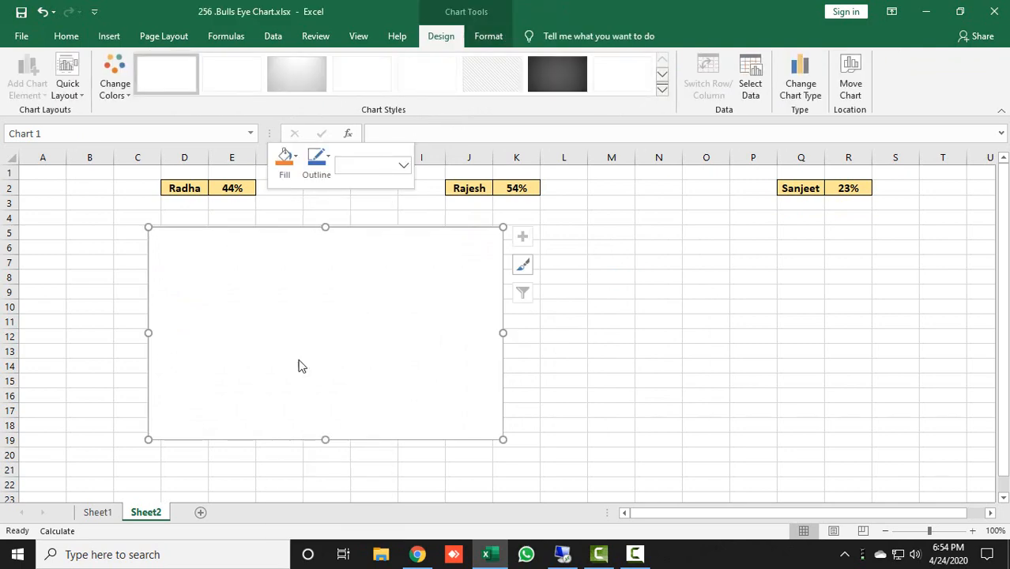
click(427, 223)
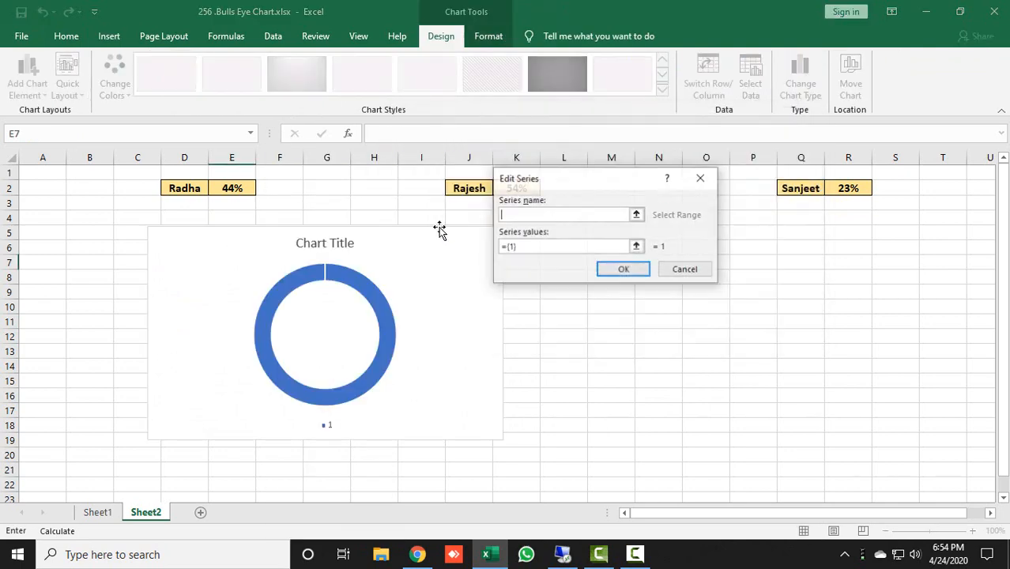
drag(535, 183, 455, 241)
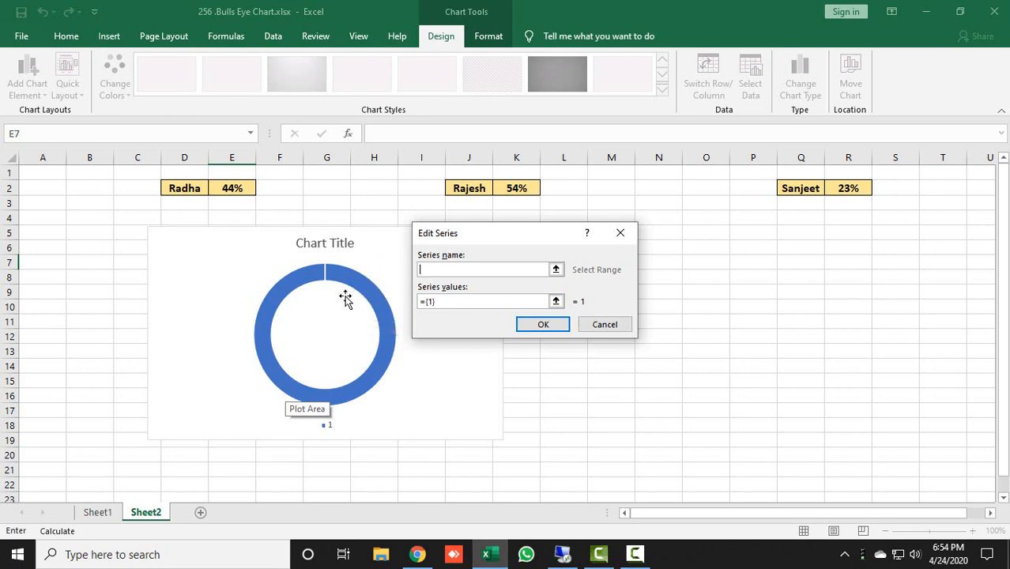
click(559, 330)
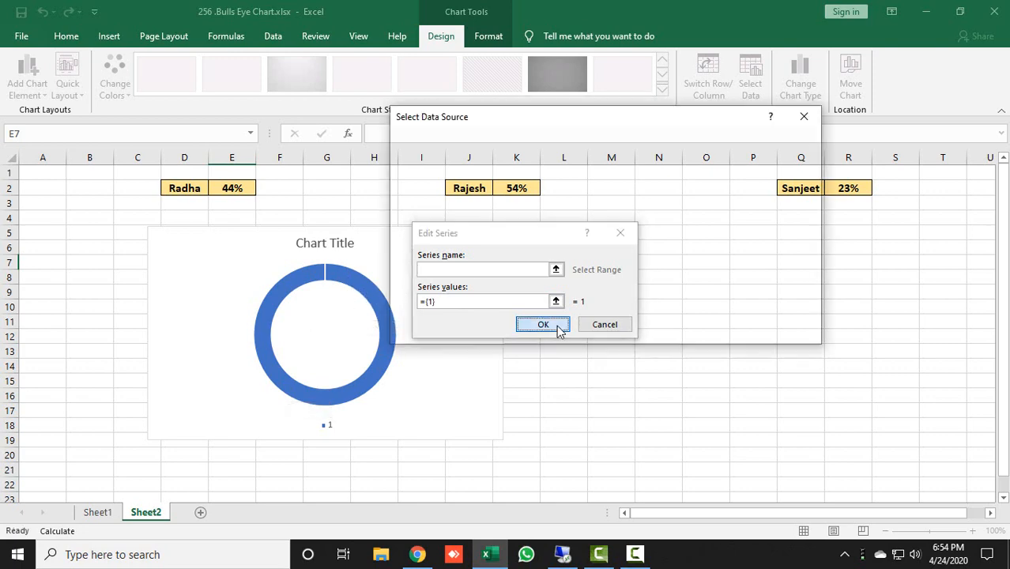
- Add four more unnamed series with the default value ={1}, giving the doughnut five rings, and apply the data source
drag(567, 117, 615, 169)
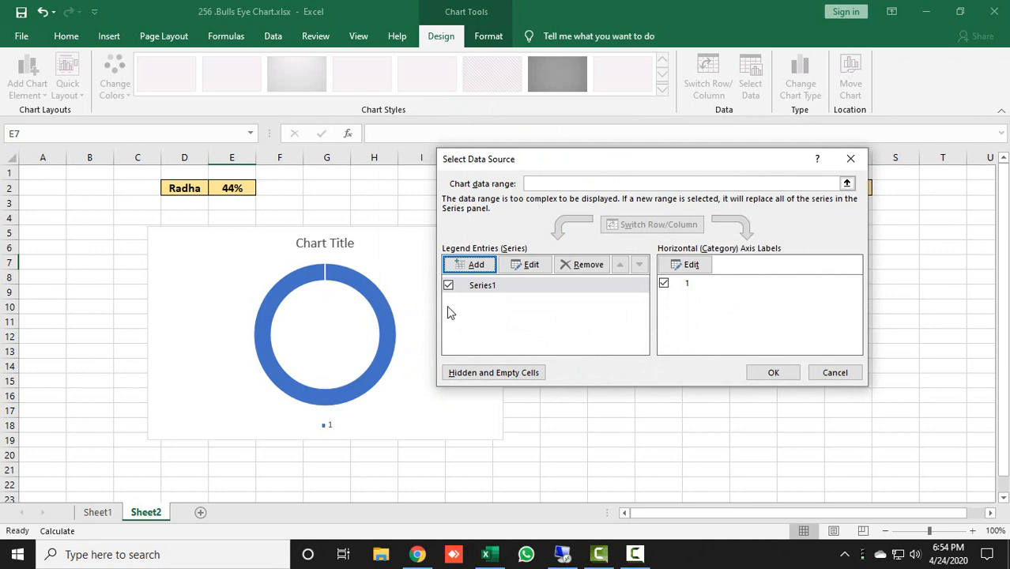
click(475, 266)
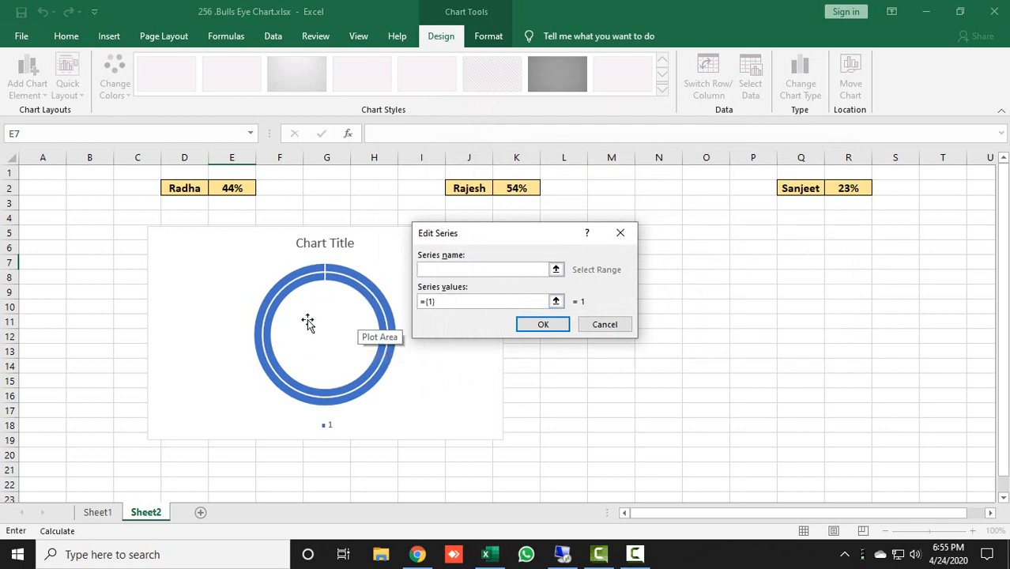
click(539, 325)
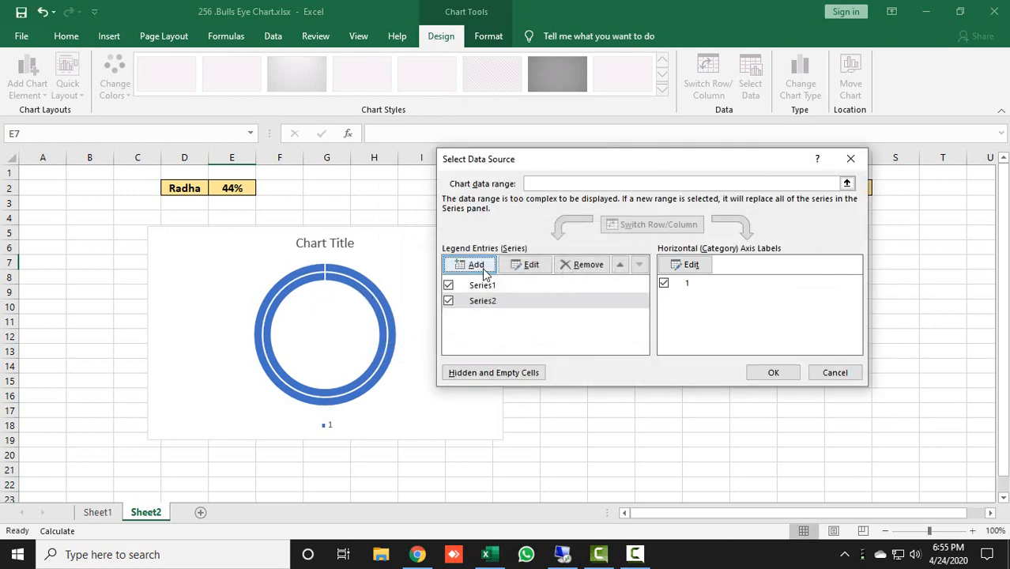
click(484, 270)
click(542, 324)
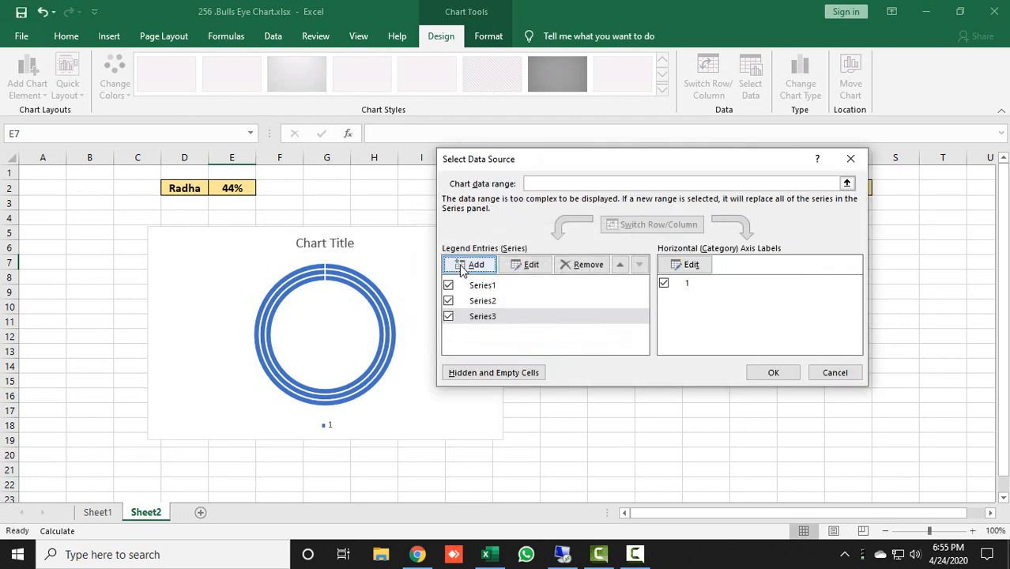
click(474, 266)
click(542, 324)
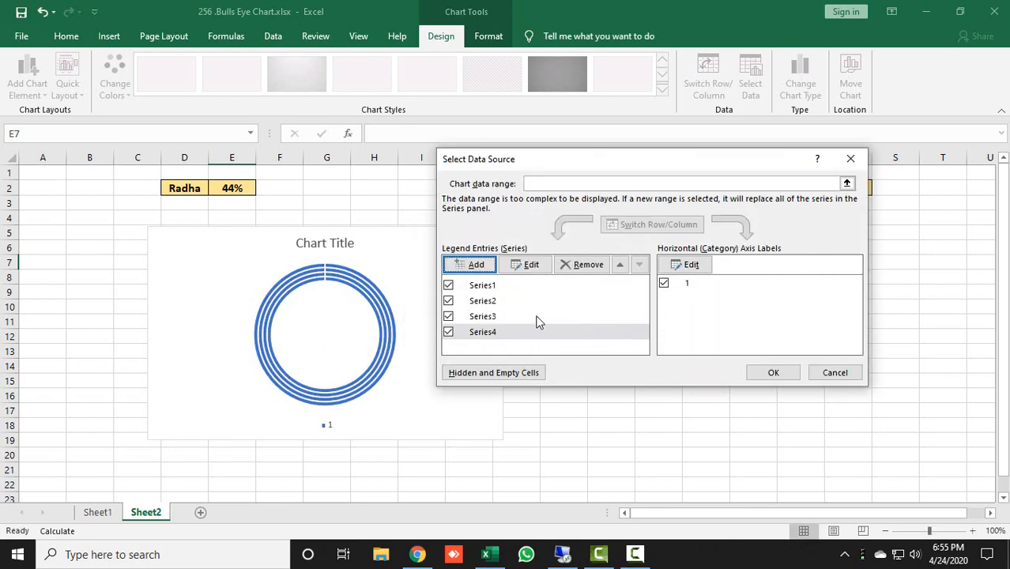
click(479, 264)
click(541, 325)
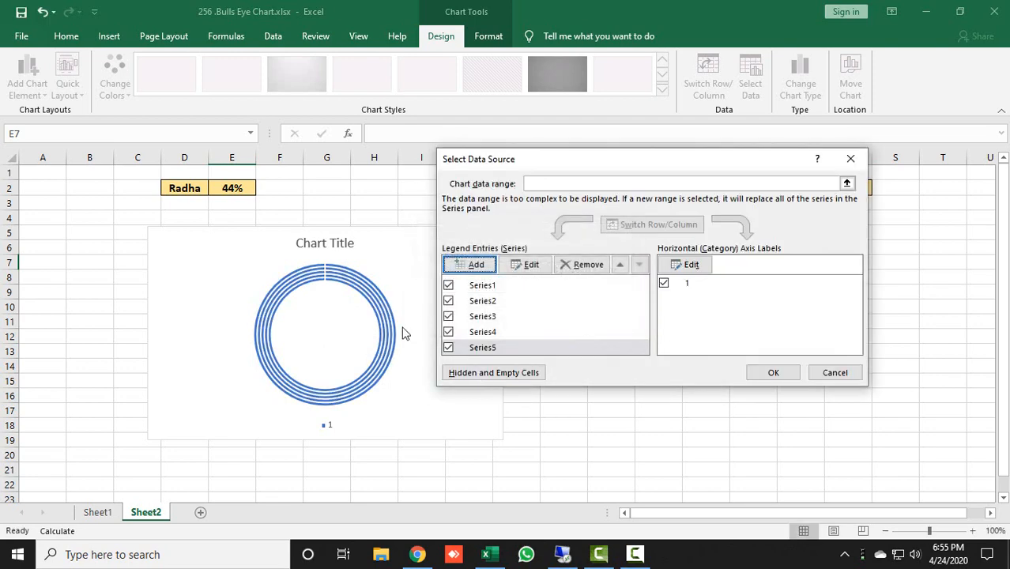
click(768, 373)
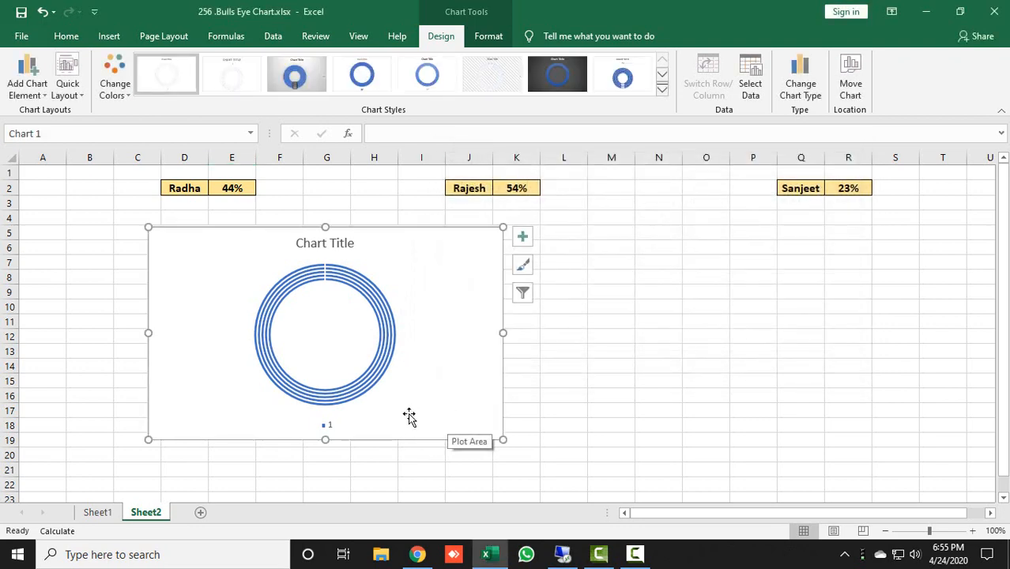
- Remove the title and the legend from the doughnut chart
click(528, 240)
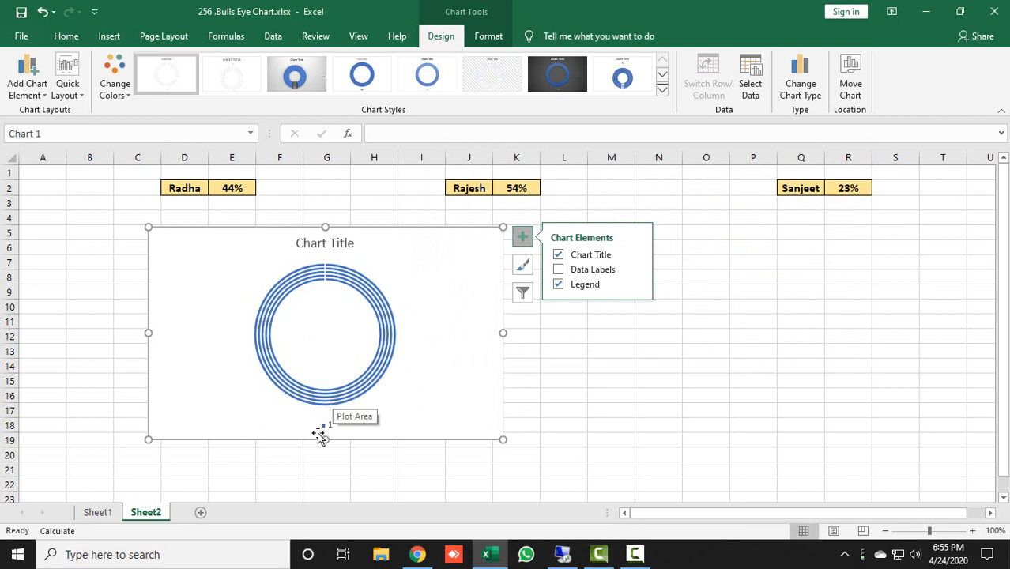
click(559, 254)
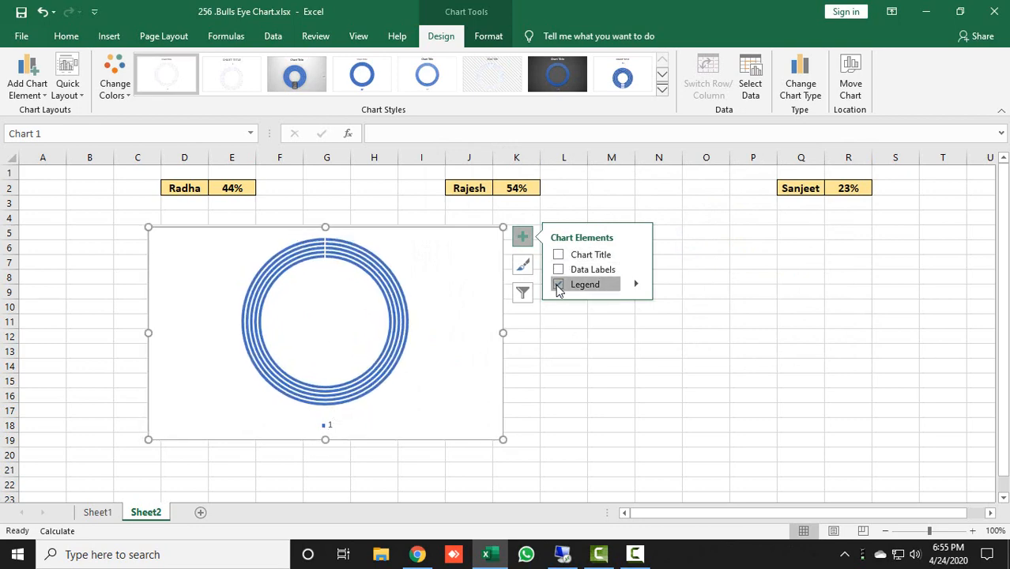
click(559, 284)
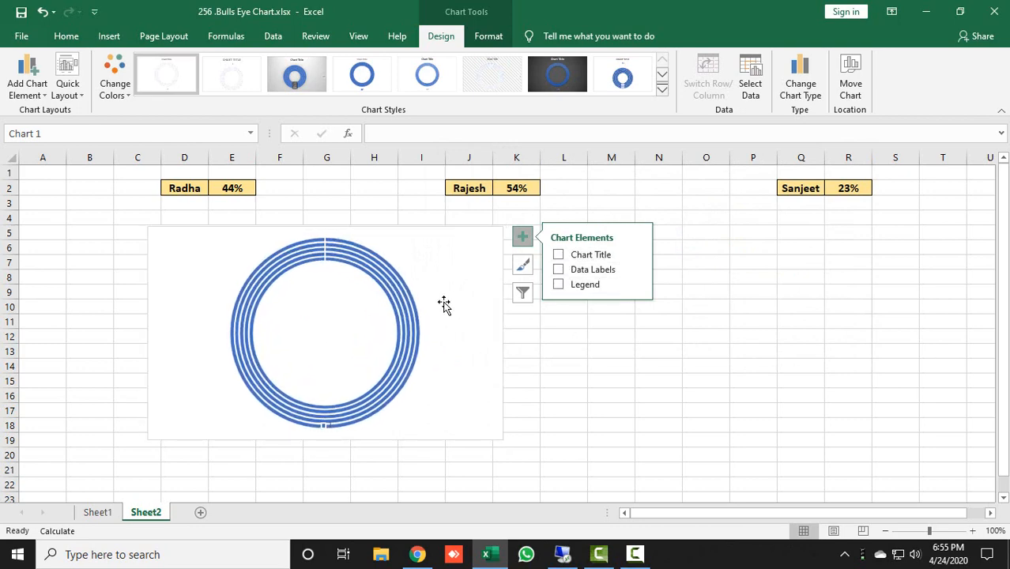
- Set the doughnut hole size of the chart's data series to 10%
click(381, 263)
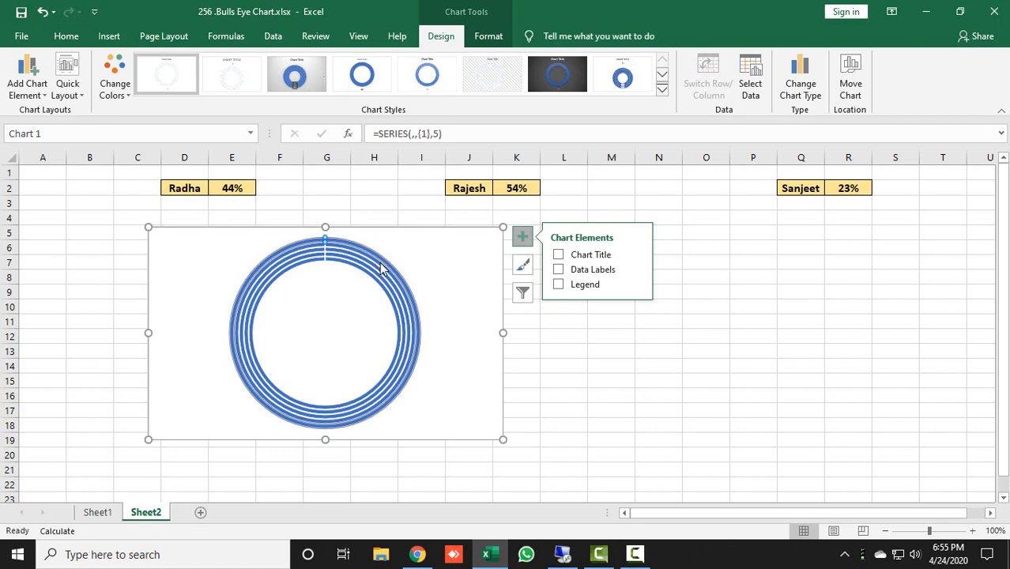
right_click(381, 266)
click(431, 400)
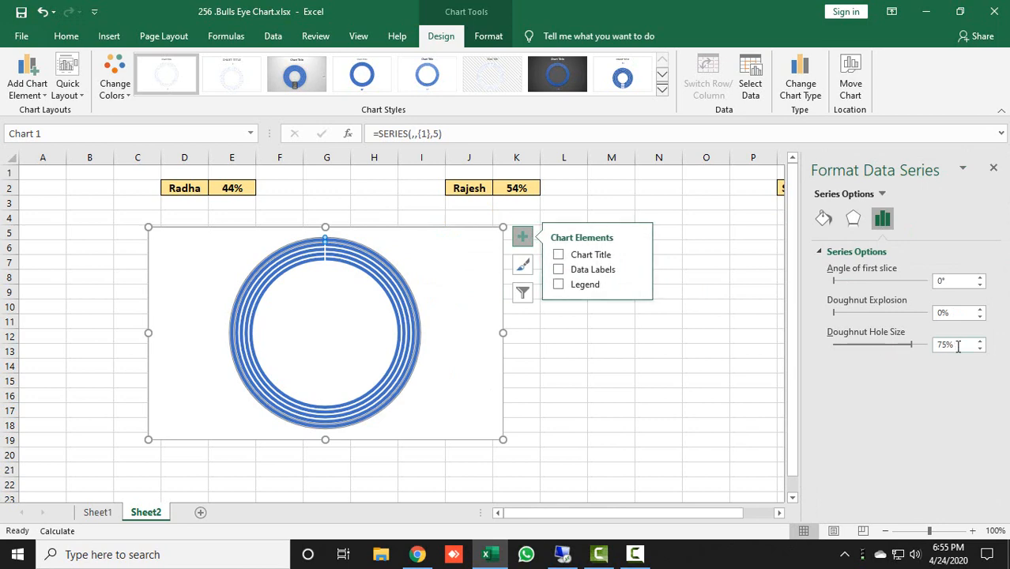
drag(958, 345, 827, 346)
text(10)
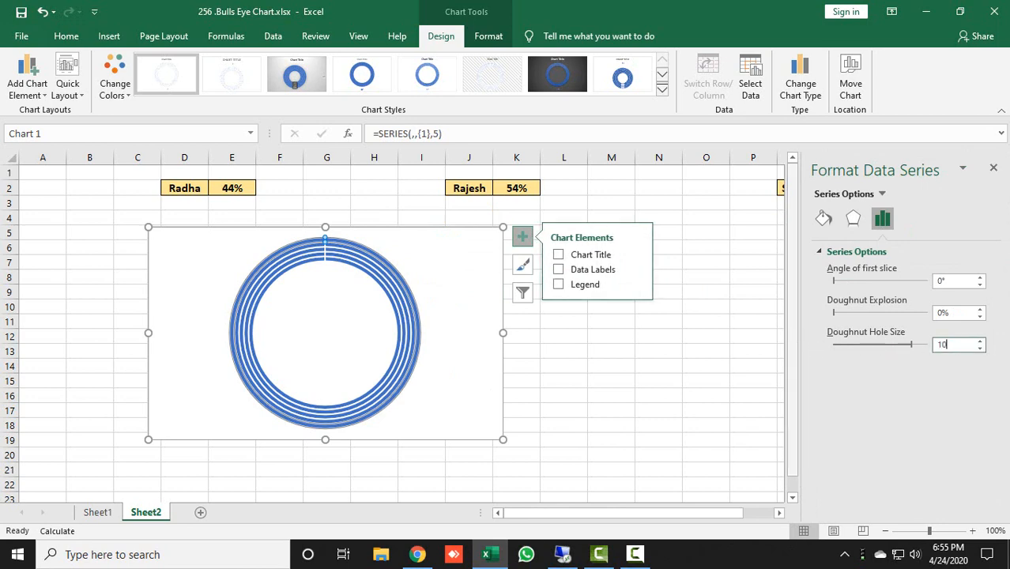
click(993, 167)
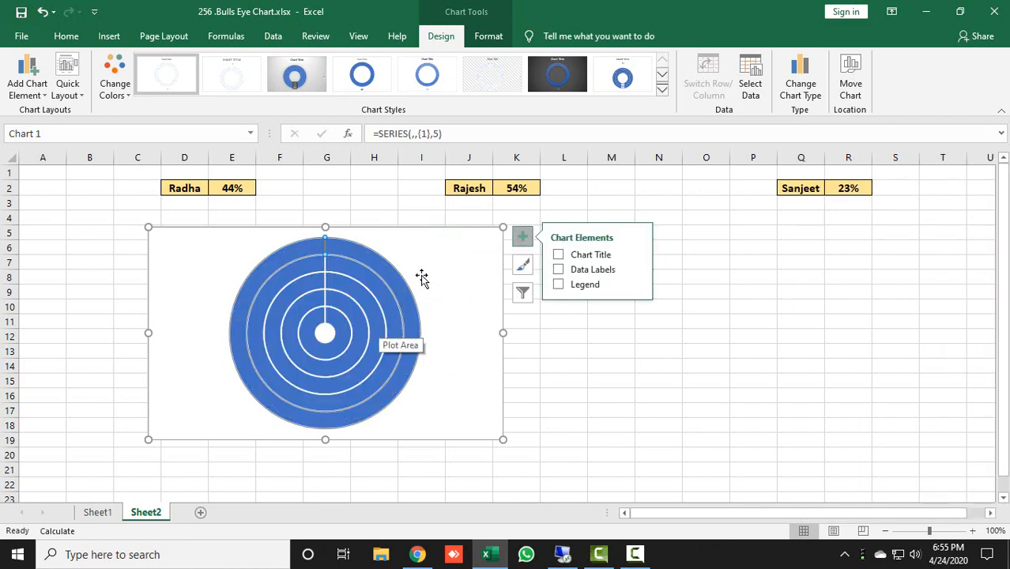
- Remove the shape outline from the outermost ring of the doughnut chart
double_click(341, 251)
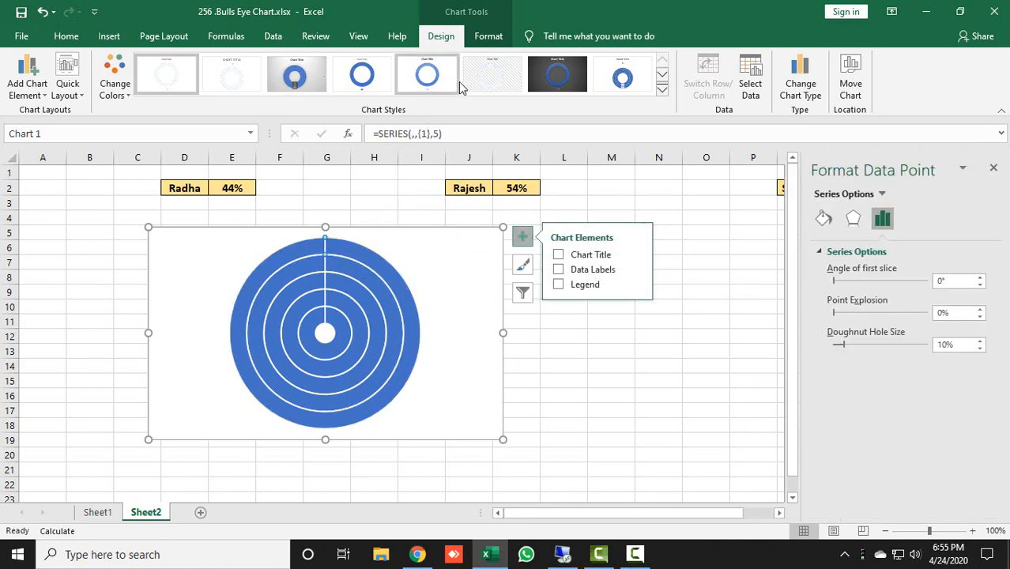
click(487, 36)
click(447, 76)
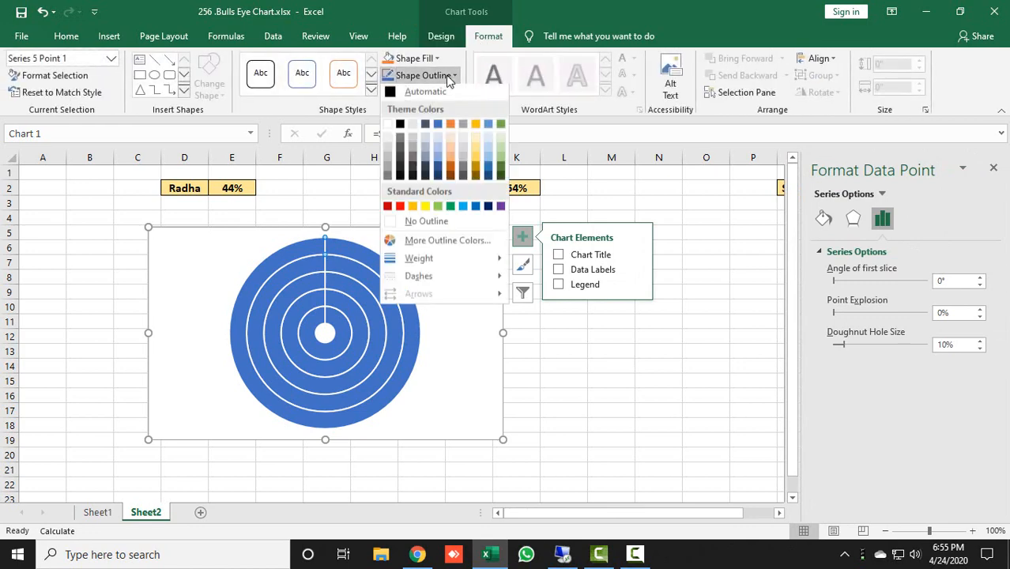
click(426, 221)
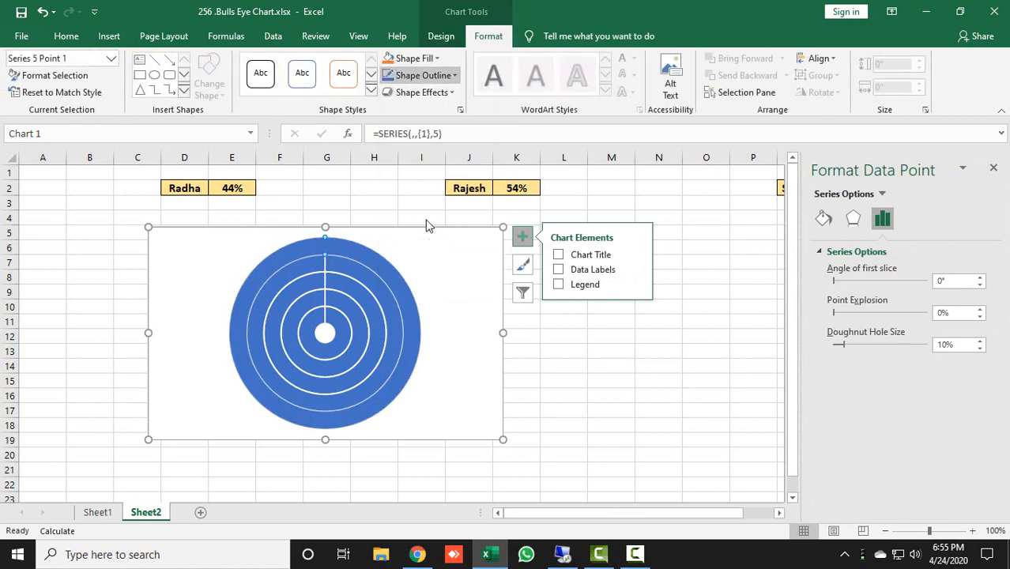
- Remove the shape outline from the second and third rings of the doughnut chart, counted from the outside
click(361, 273)
click(362, 274)
click(425, 76)
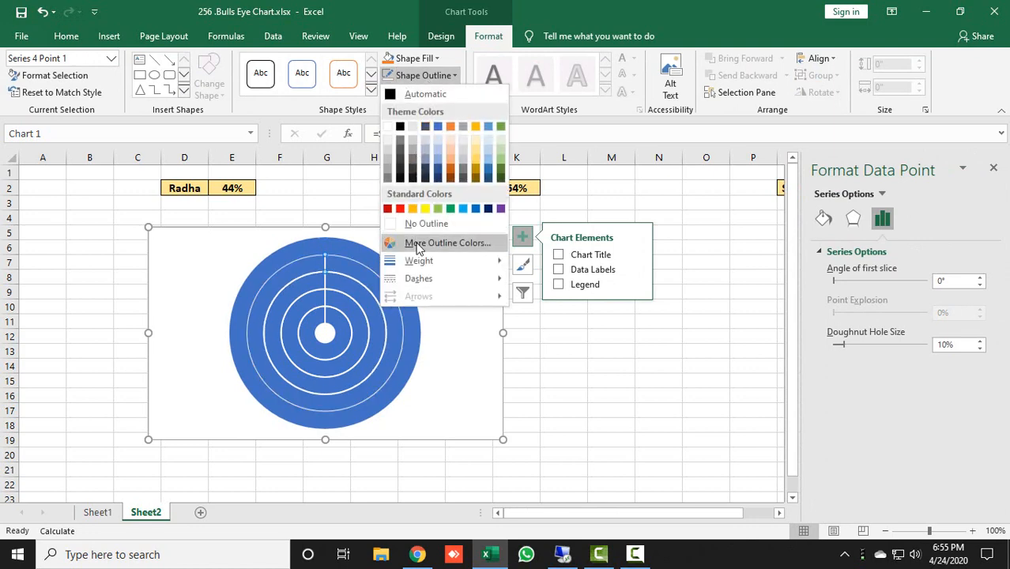
click(408, 224)
click(345, 289)
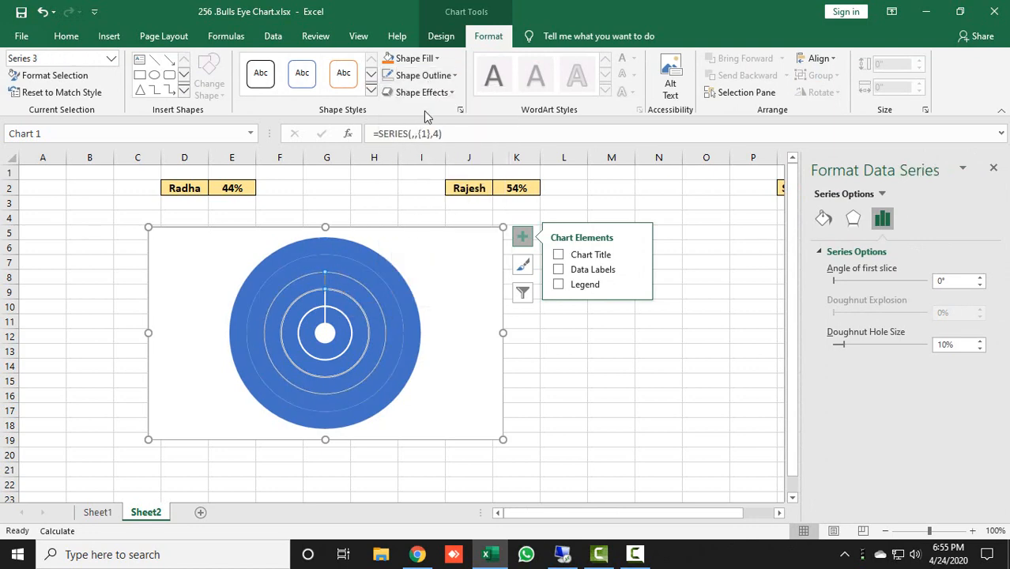
click(424, 76)
click(417, 221)
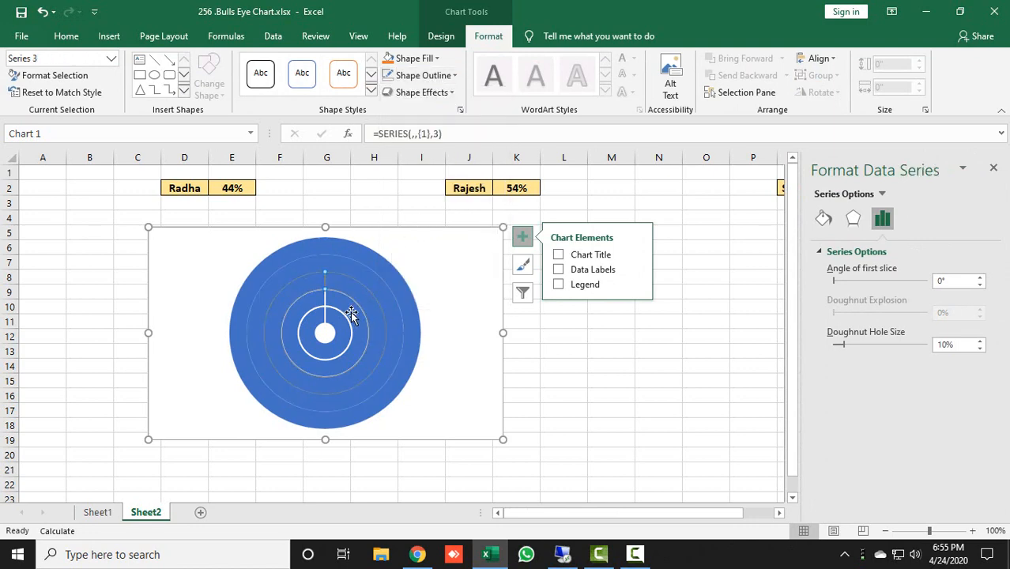
- Remove the shape outline from the two innermost rings of the doughnut chart and close the formatting pane
click(351, 314)
click(423, 75)
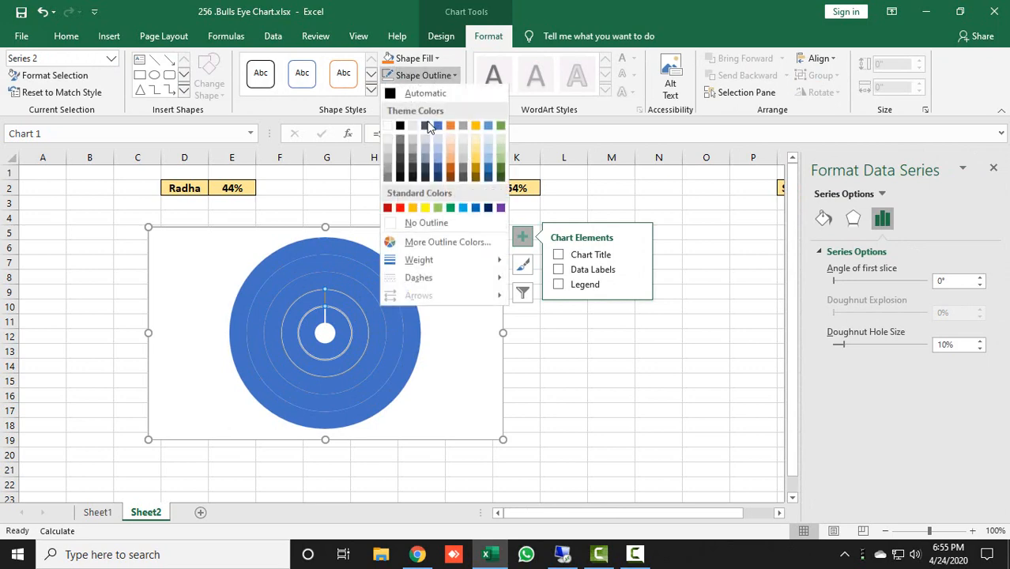
click(425, 226)
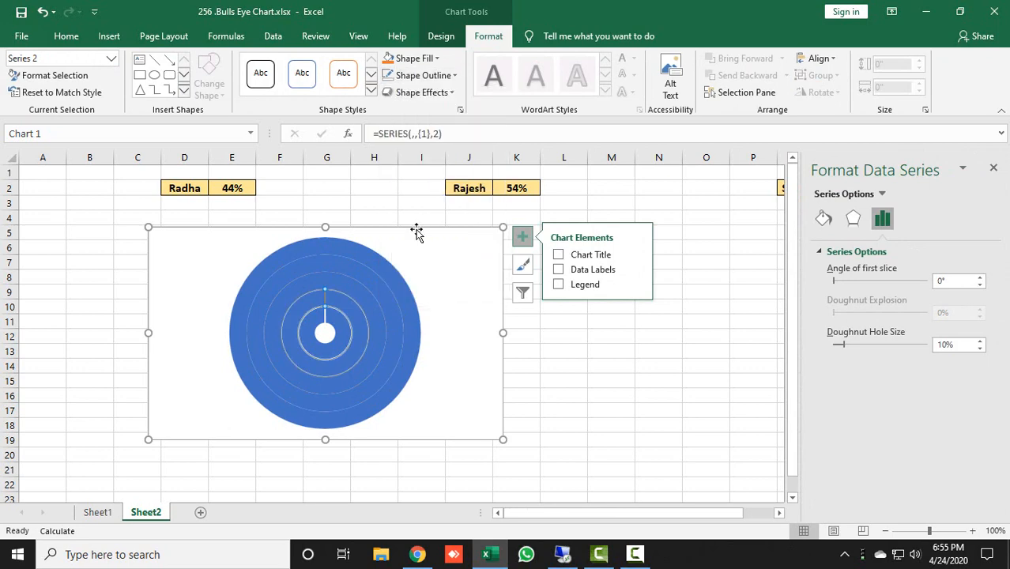
click(346, 330)
click(424, 75)
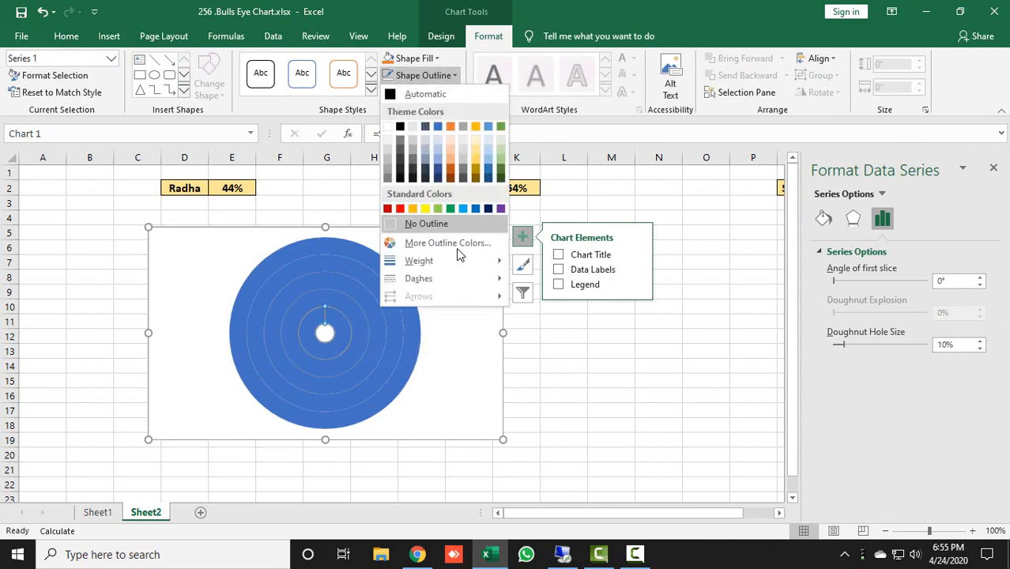
click(448, 223)
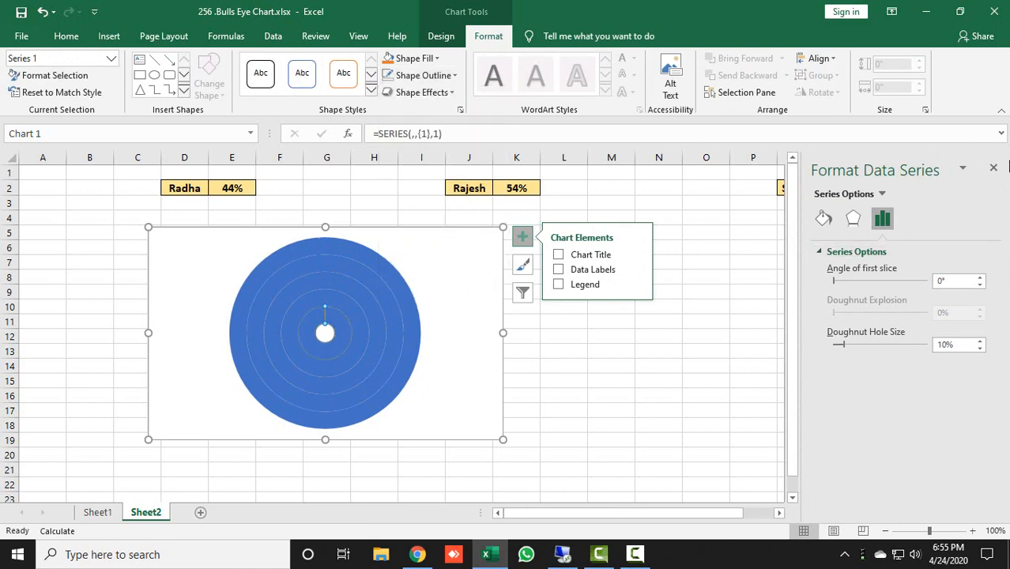
click(993, 167)
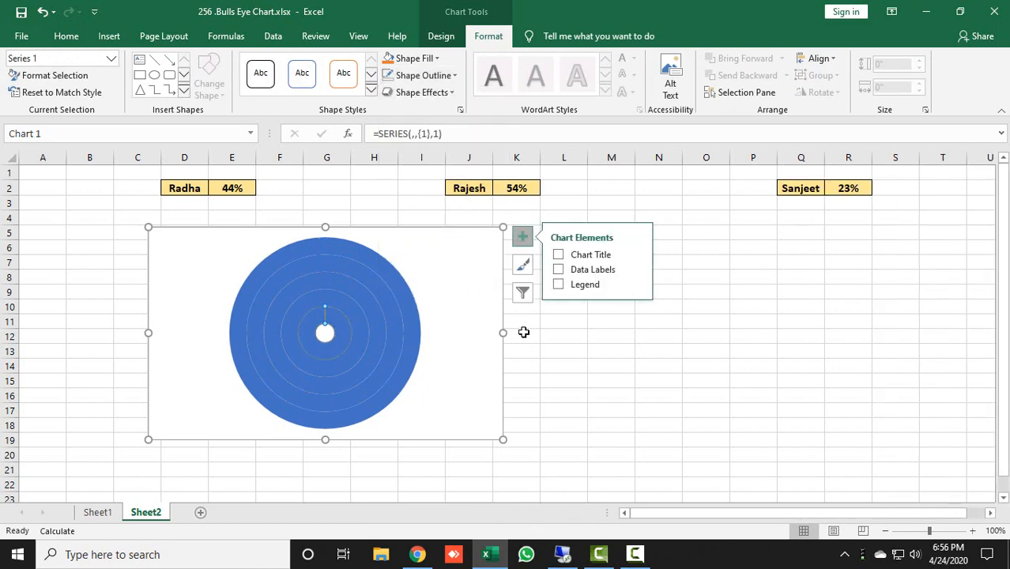
- Set the doughnut chart's area to no fill and no outline
click(452, 249)
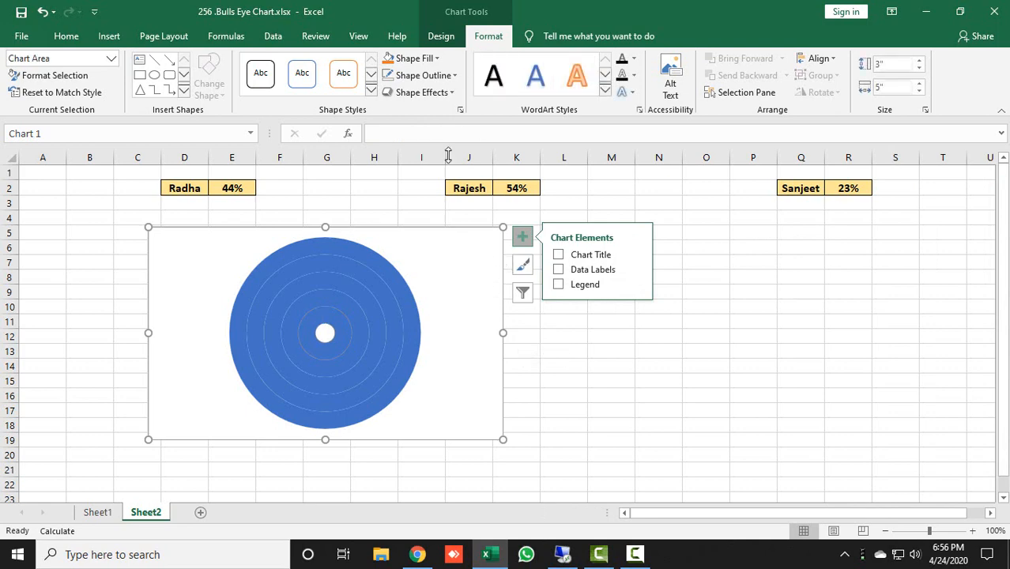
click(418, 59)
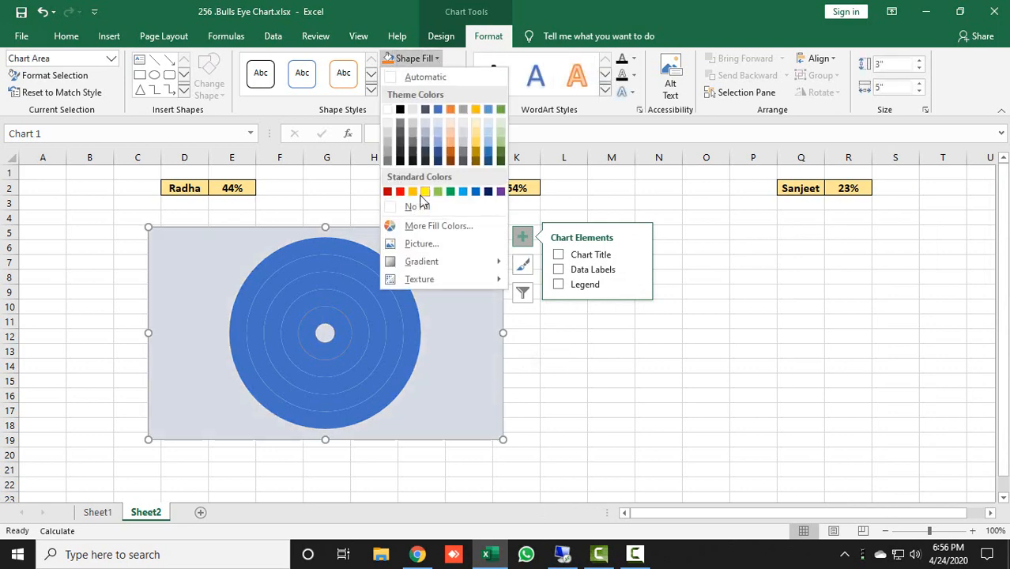
click(416, 207)
click(423, 75)
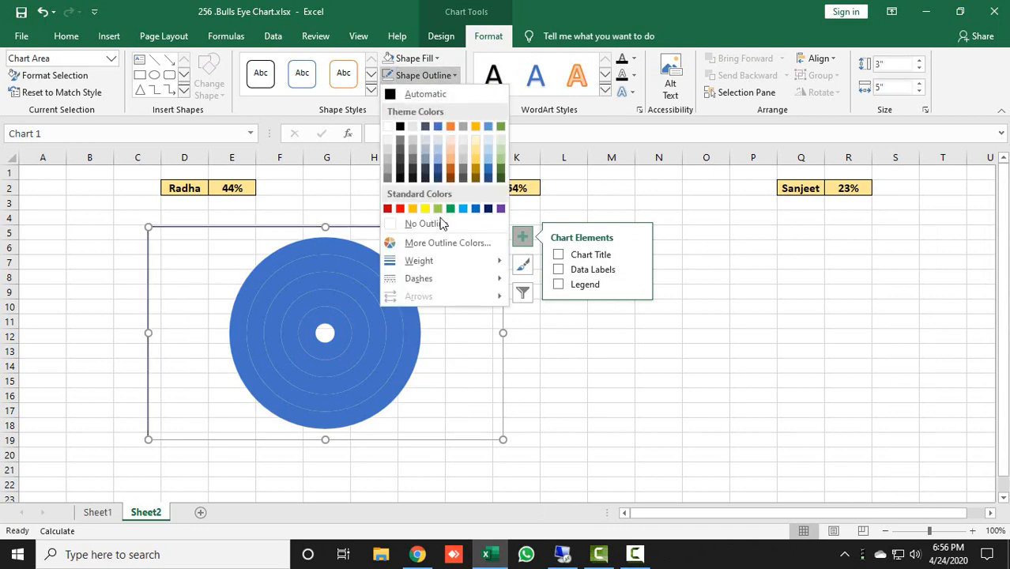
click(438, 223)
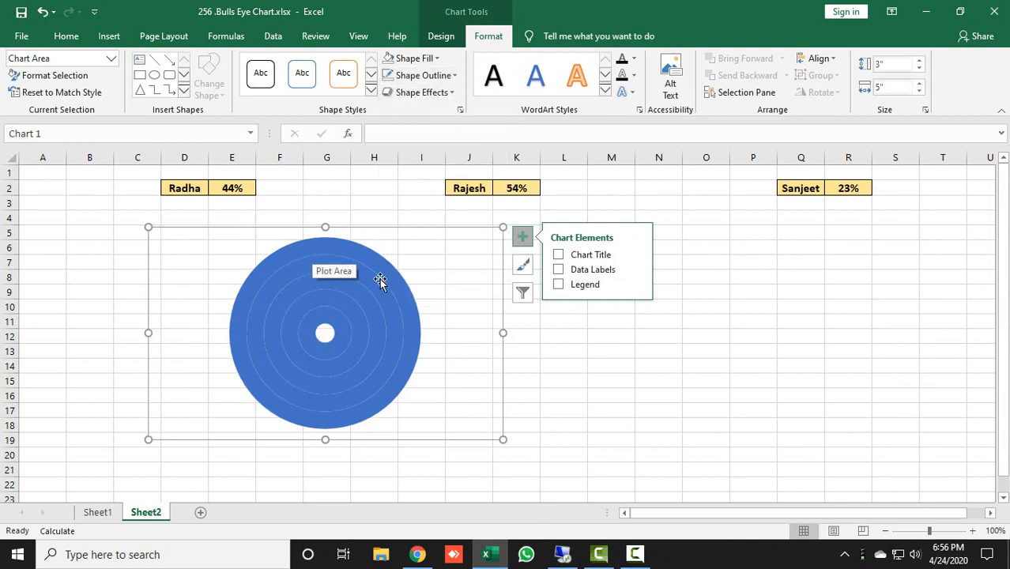
- Check the finished targets on Sheet1, return to Sheet2 and fill the outermost ring with standard red
click(98, 512)
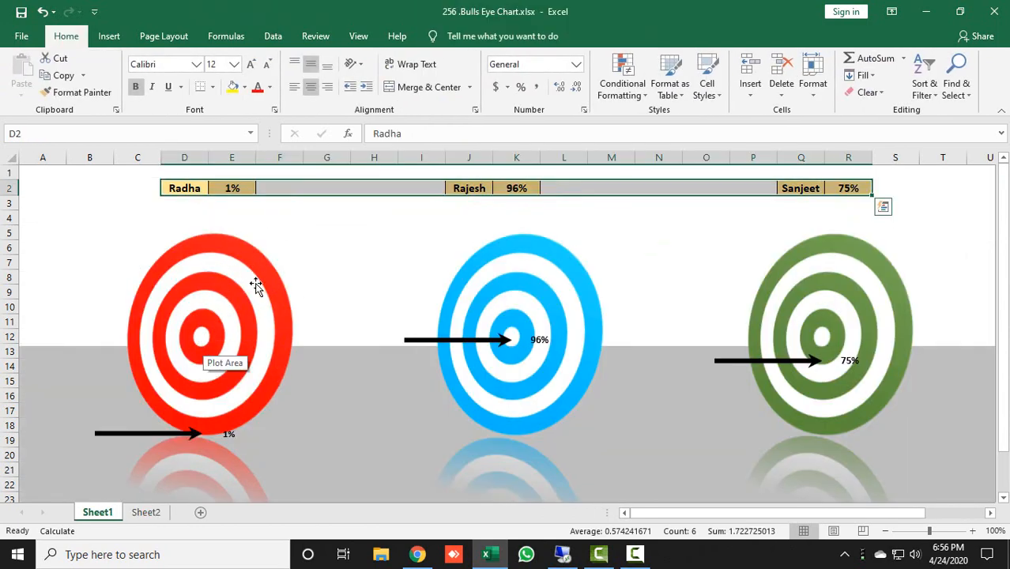
click(147, 513)
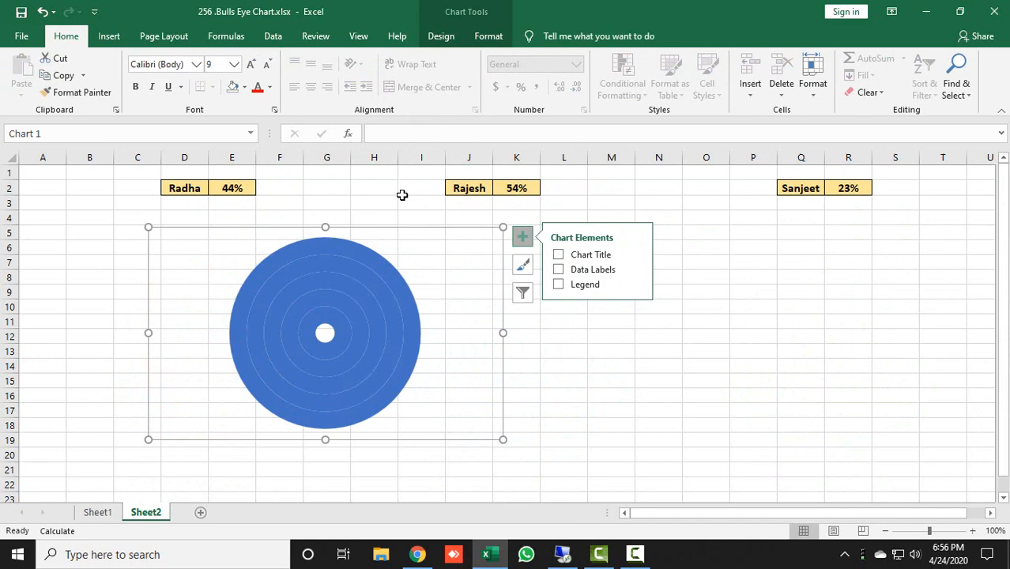
double_click(365, 257)
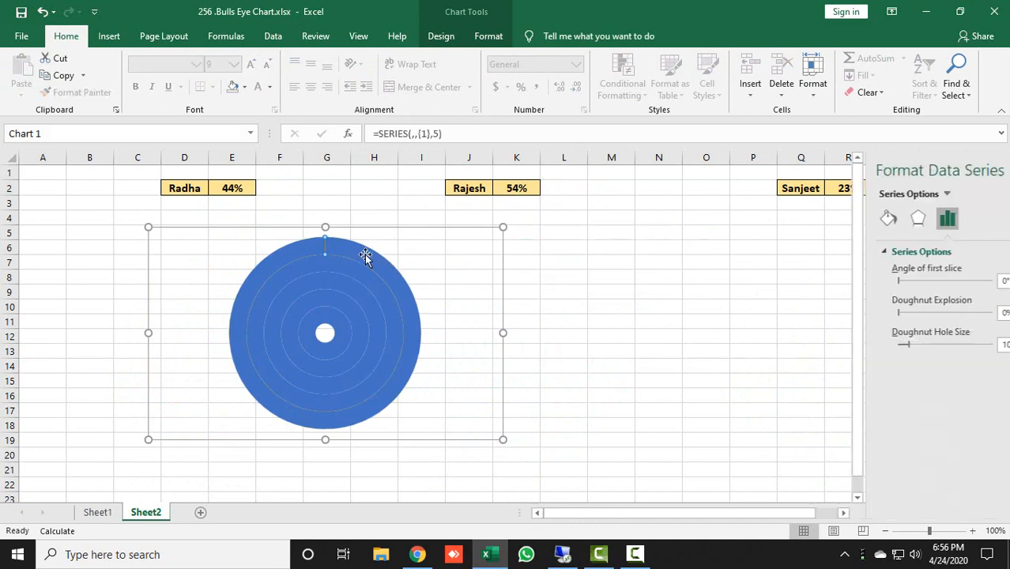
click(485, 36)
click(434, 57)
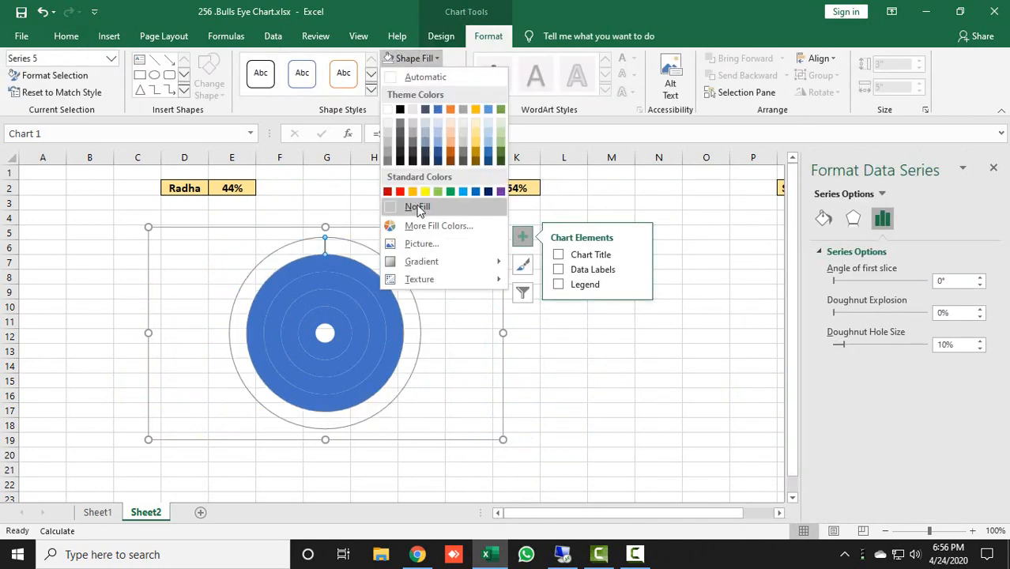
click(400, 192)
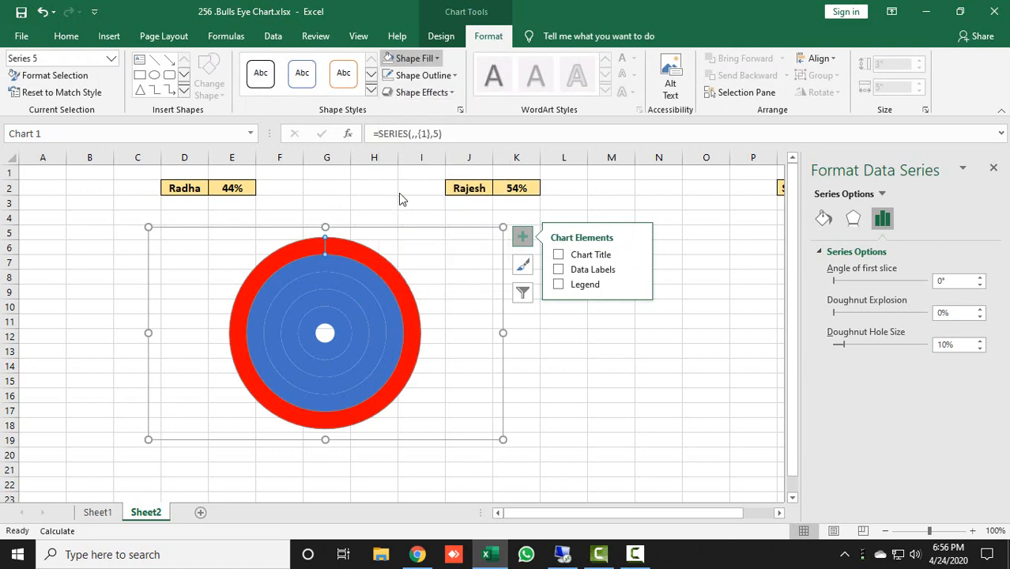
- Fill the second ring from the outside with white and the third ring with standard red
click(363, 270)
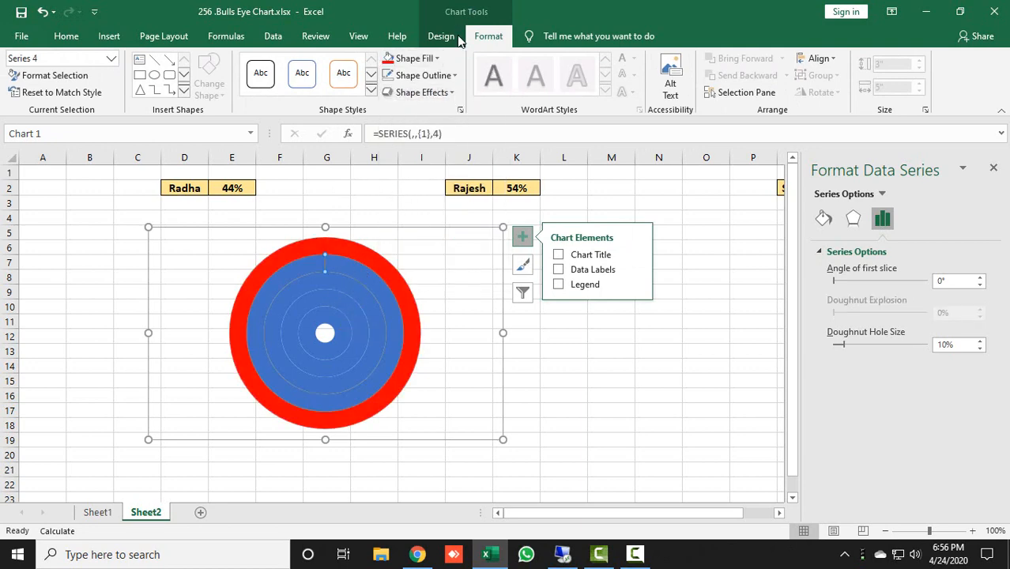
click(431, 58)
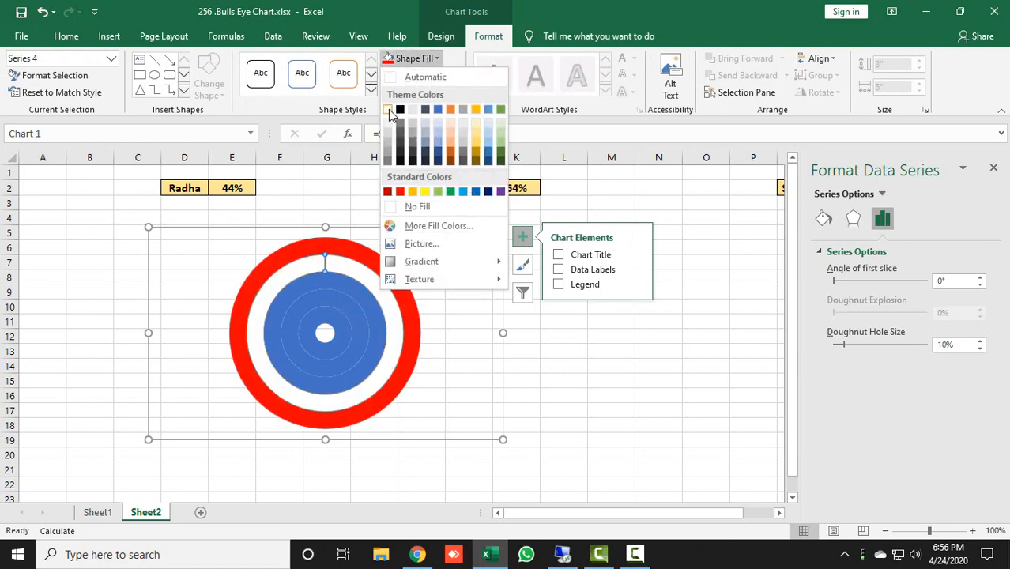
click(389, 111)
click(321, 284)
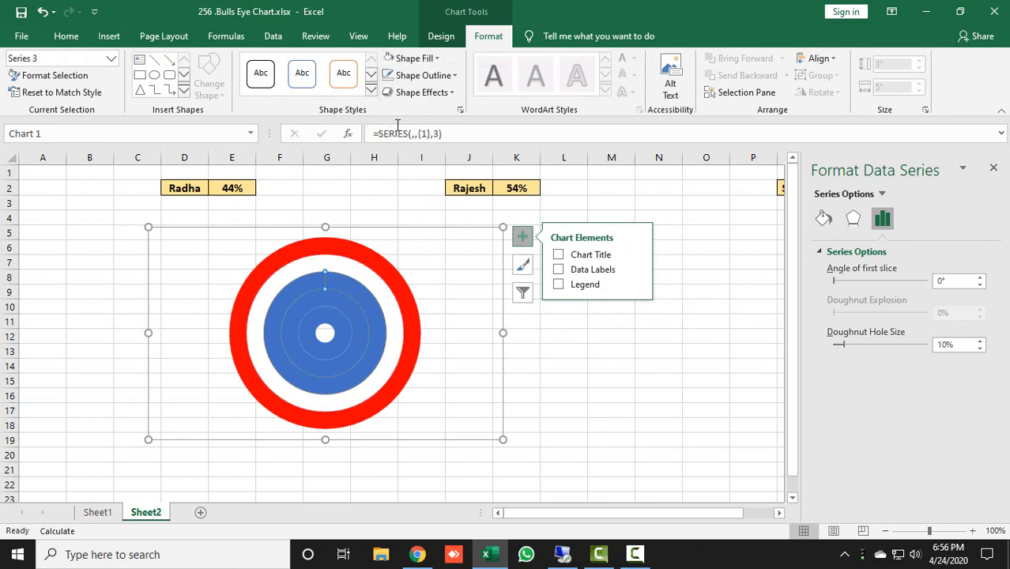
click(414, 57)
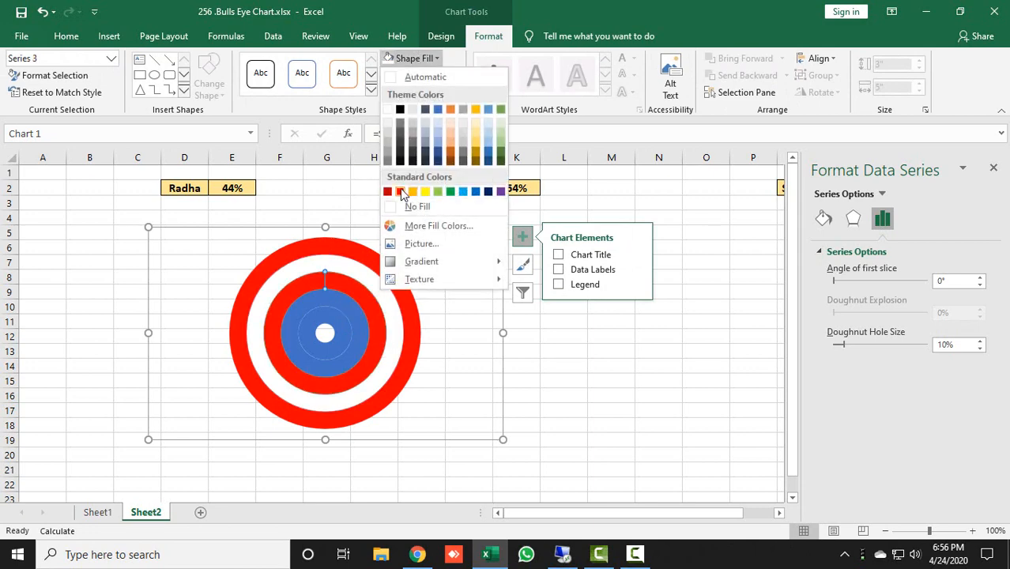
click(400, 192)
- Fill the fourth ring from the outside with white and the innermost ring with standard red
click(349, 308)
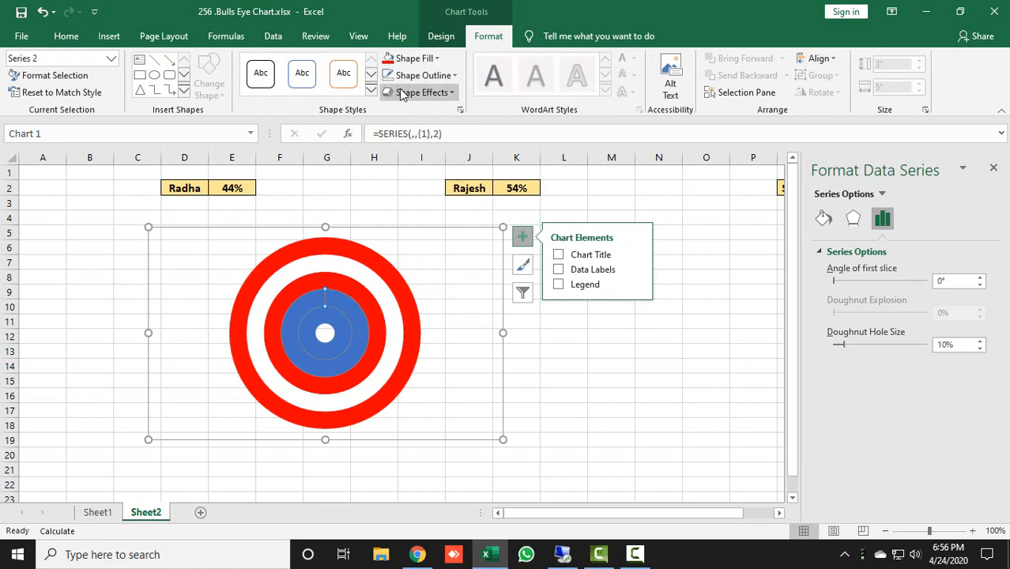
click(412, 58)
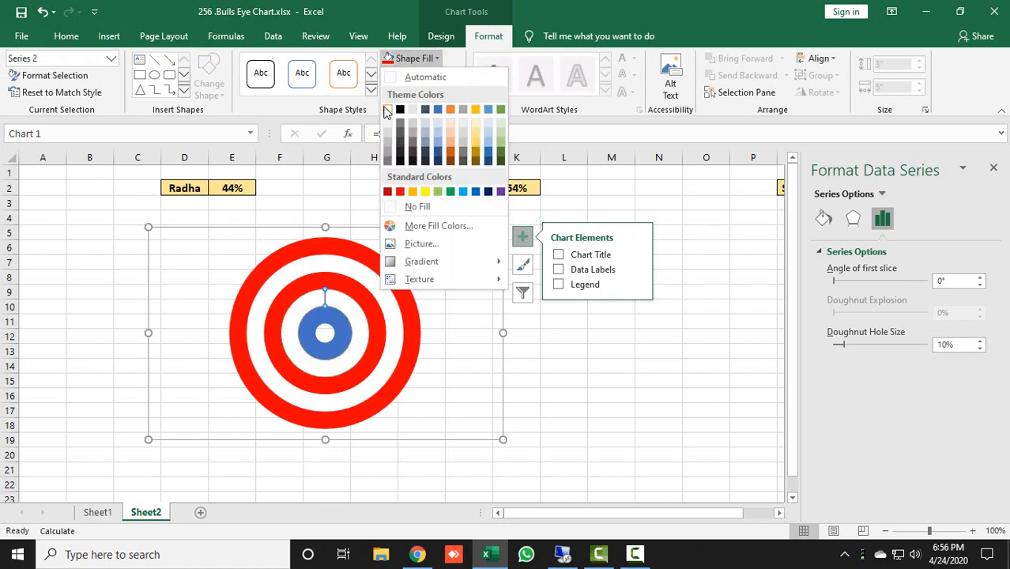
click(387, 110)
click(340, 319)
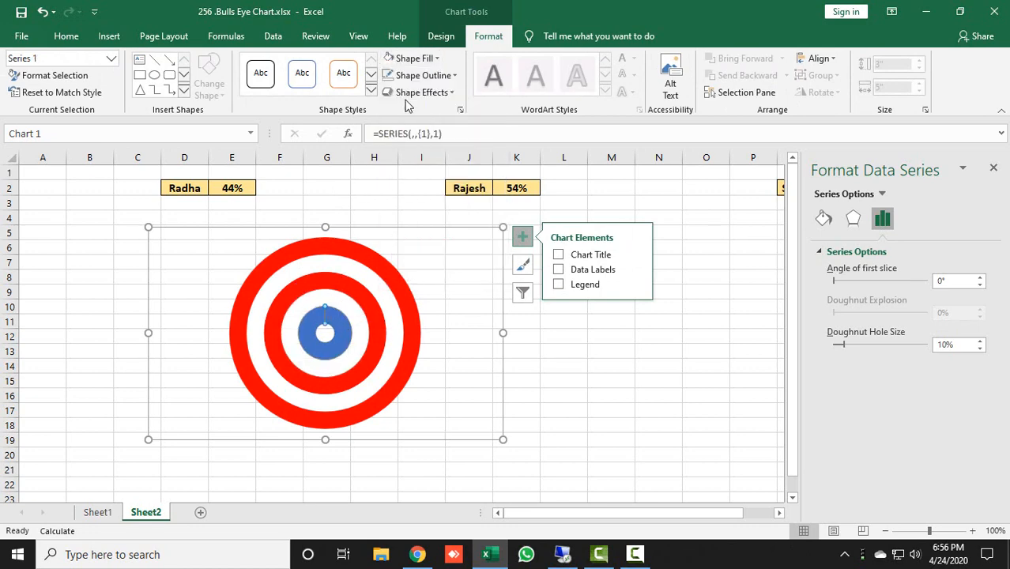
click(412, 59)
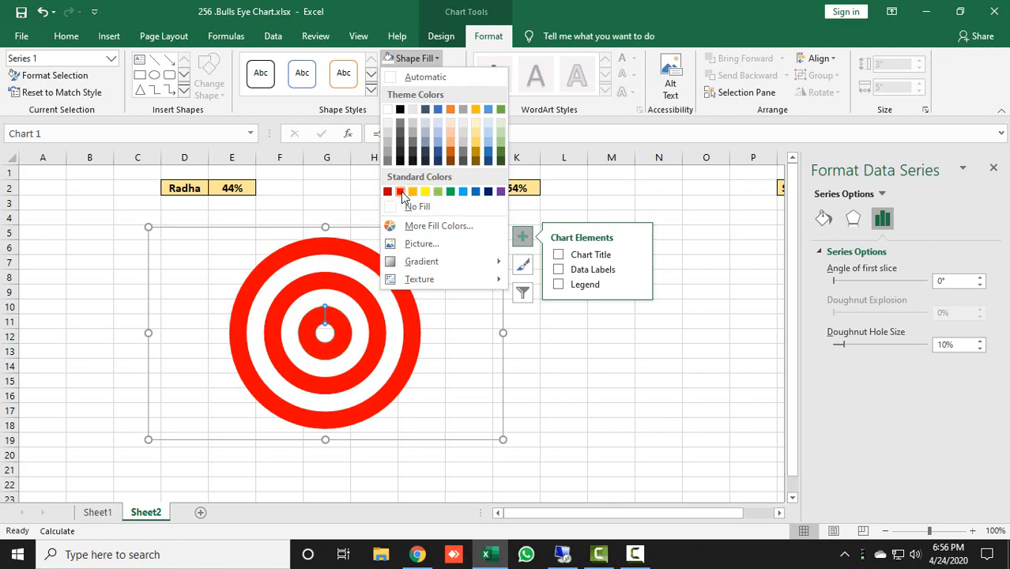
click(401, 192)
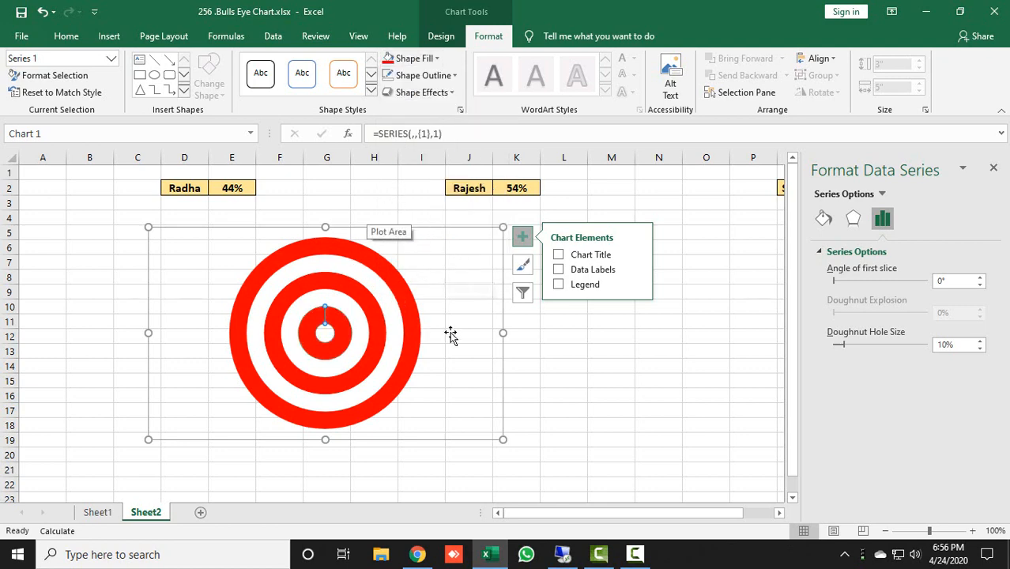
- Move the target chart on Sheet2 to the right until its rings lie below the second name and percentage cells
click(473, 248)
drag(468, 239, 563, 243)
click(97, 512)
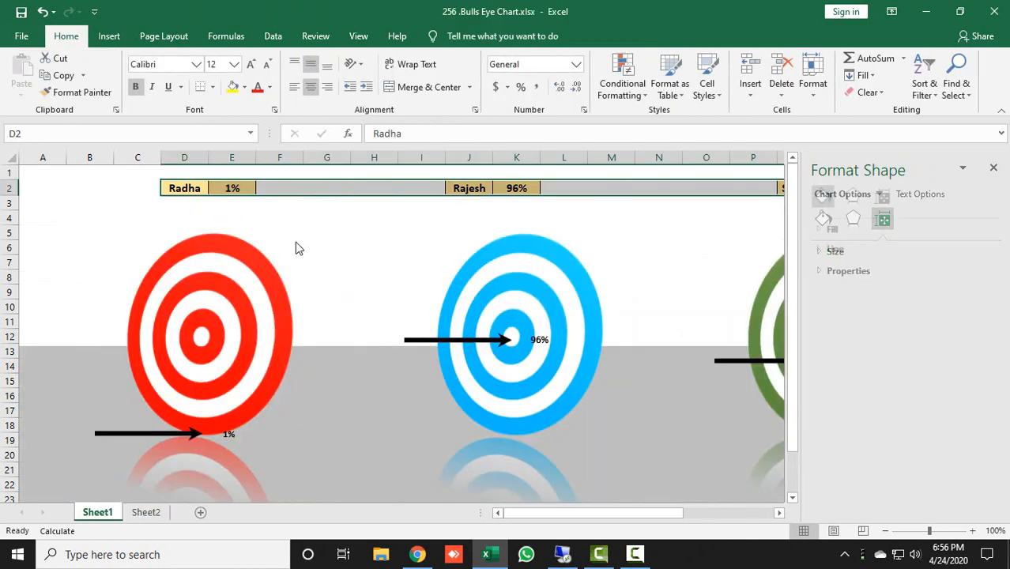
click(146, 513)
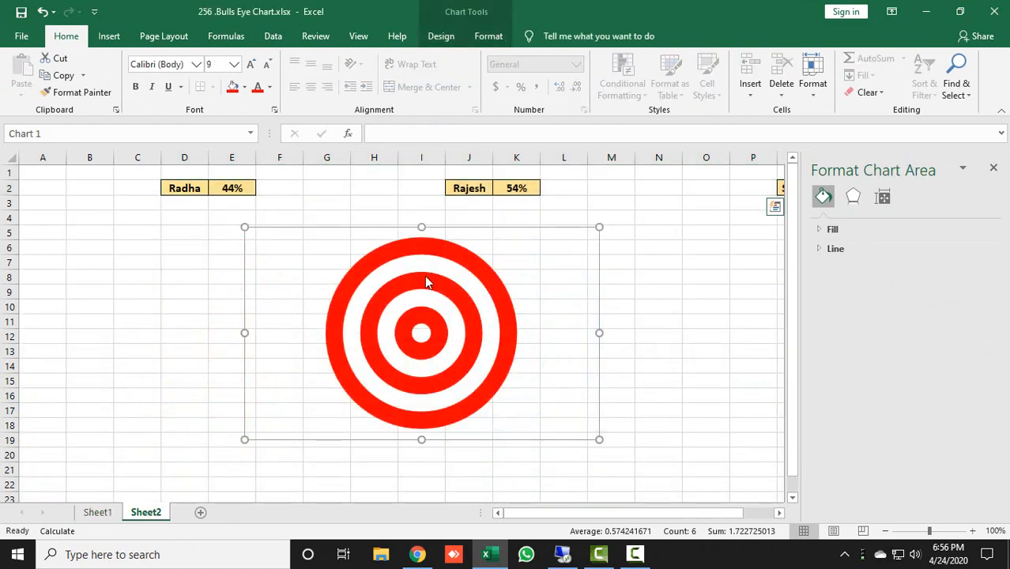
drag(521, 237, 600, 239)
- Copy the target chart, paste it as a picture at cell C5 and position the picture beside the original chart
right_click(599, 237)
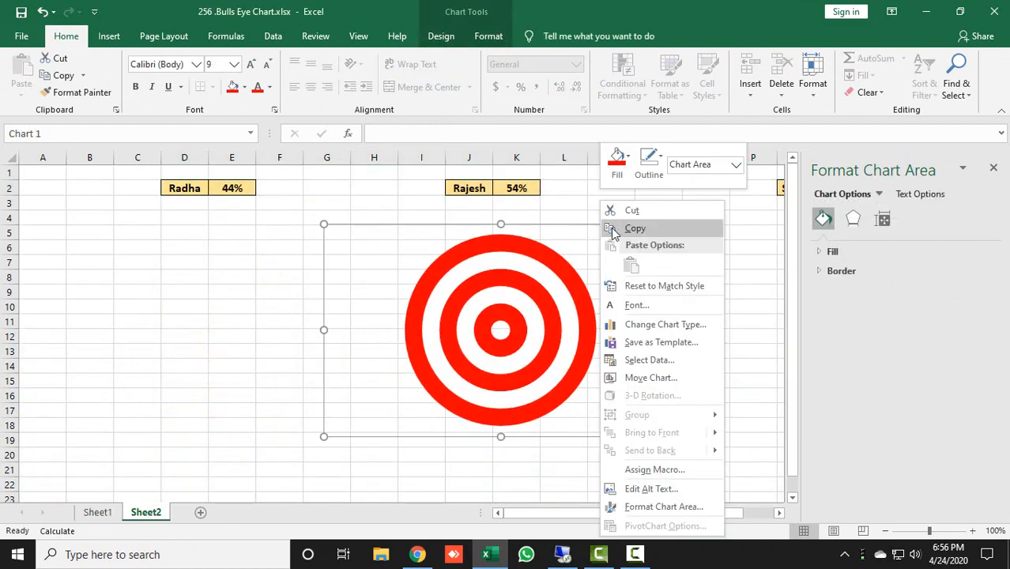
click(611, 228)
right_click(126, 229)
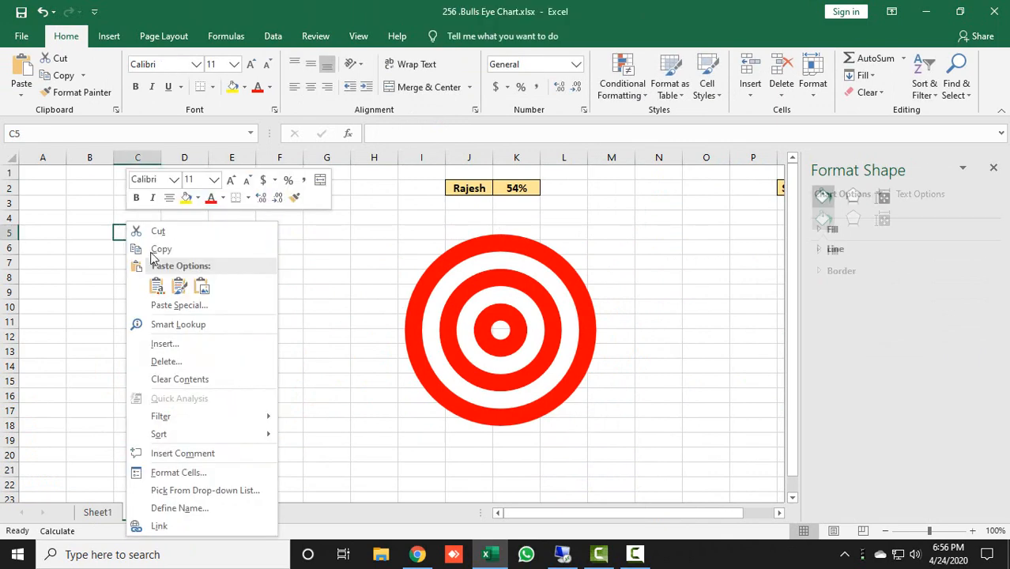
click(156, 287)
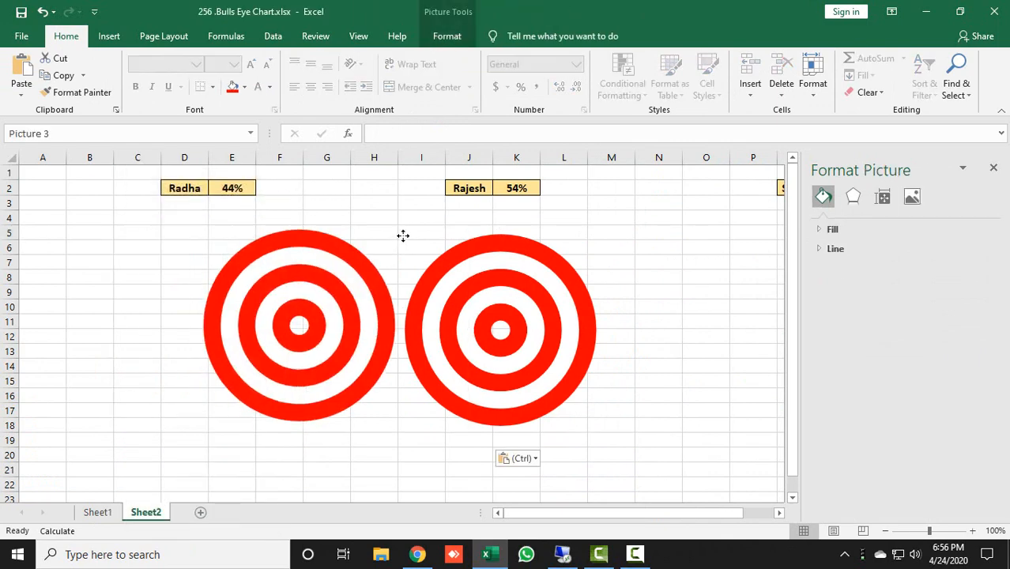
drag(403, 236, 378, 263)
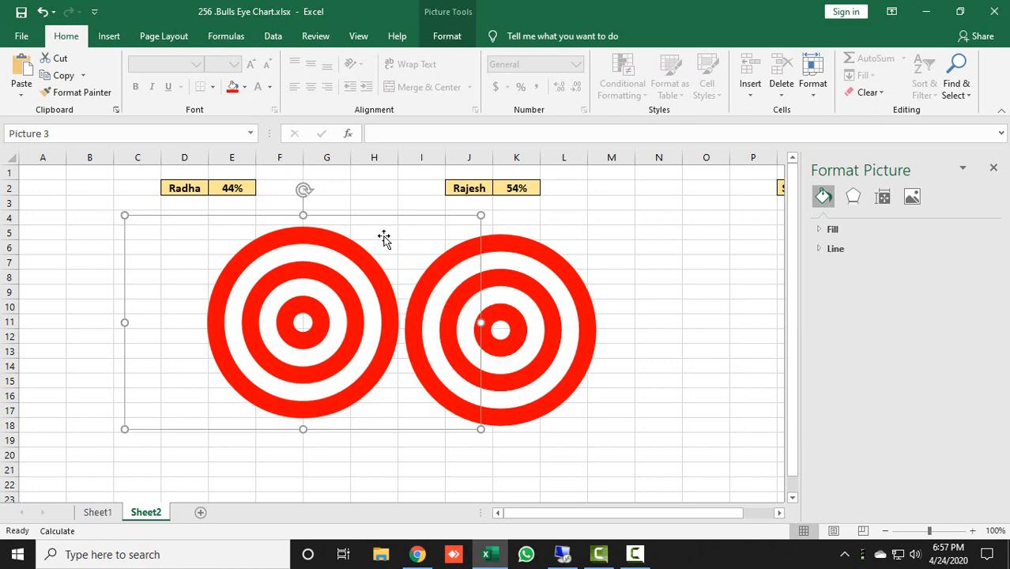
- Crop the pasted red target picture to its rings, about 2.74" by 2.76", and move it below the first name and percentage cells
click(465, 37)
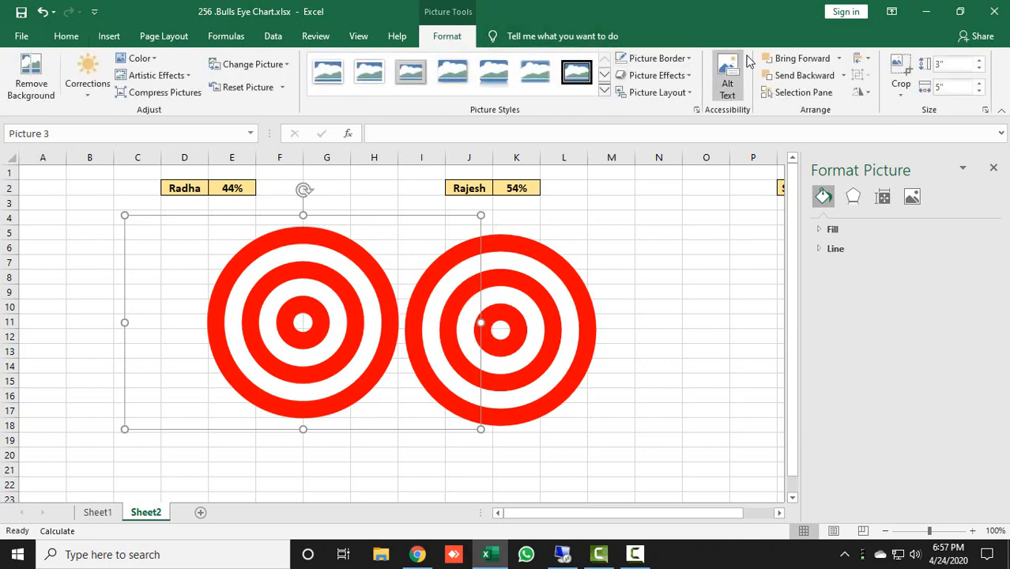
click(900, 71)
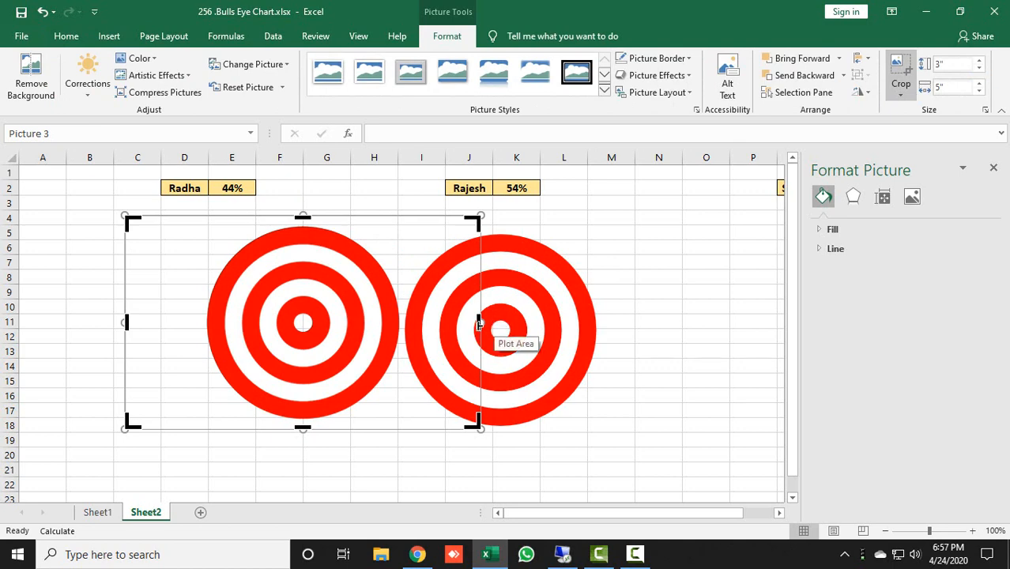
drag(482, 324, 401, 335)
drag(271, 219, 271, 227)
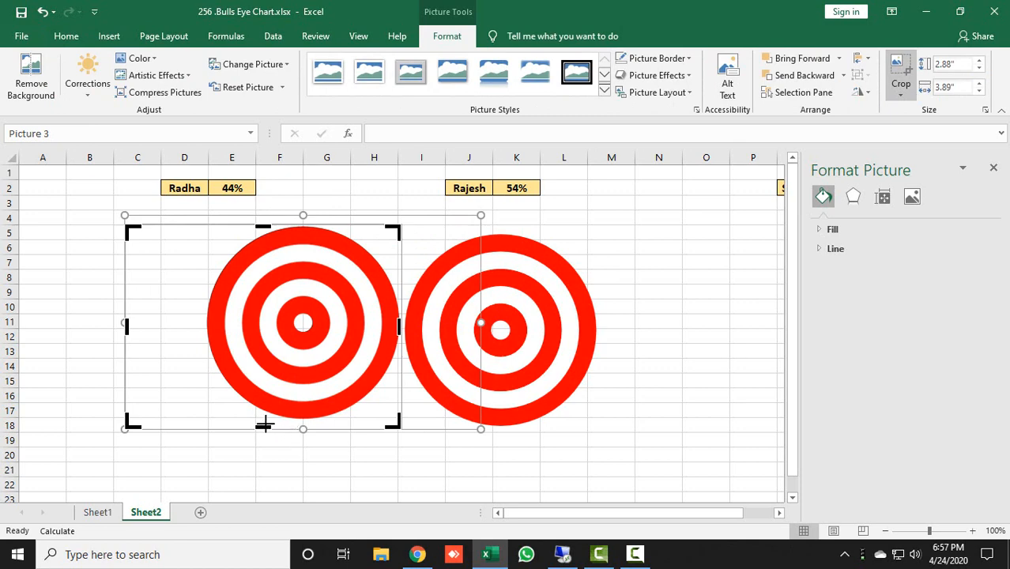
drag(265, 425, 266, 416)
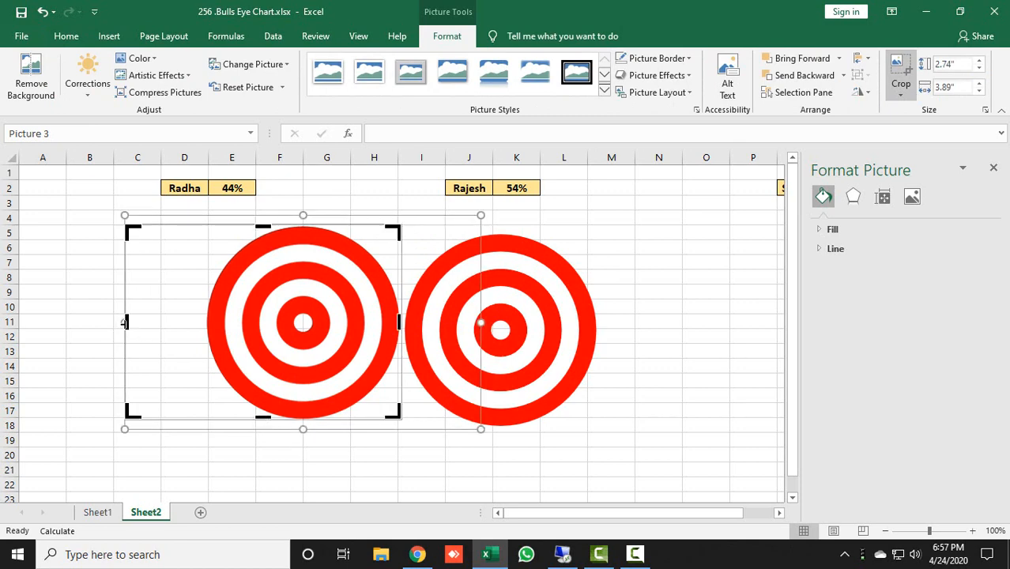
drag(124, 322, 203, 329)
click(900, 73)
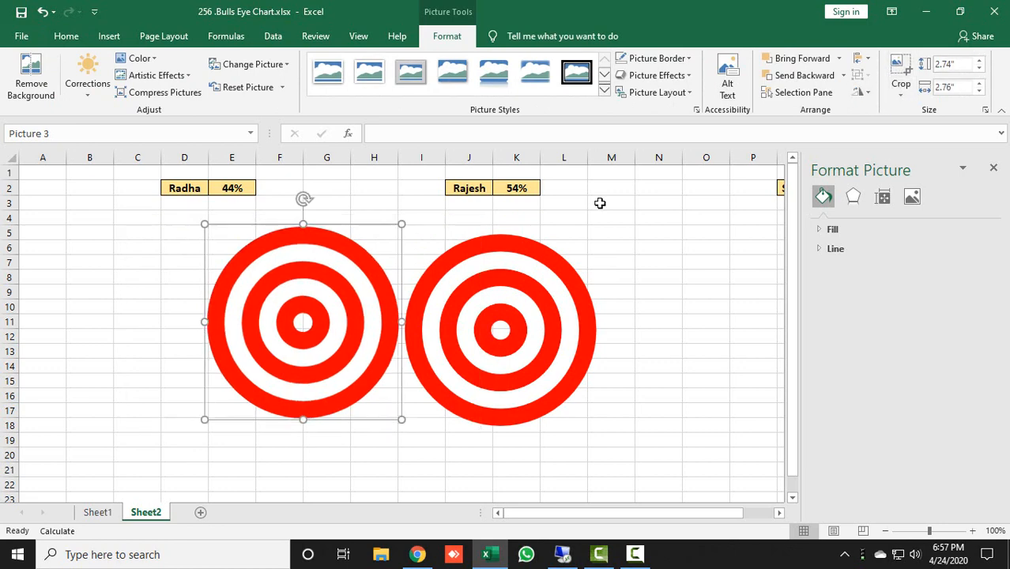
drag(390, 237, 275, 251)
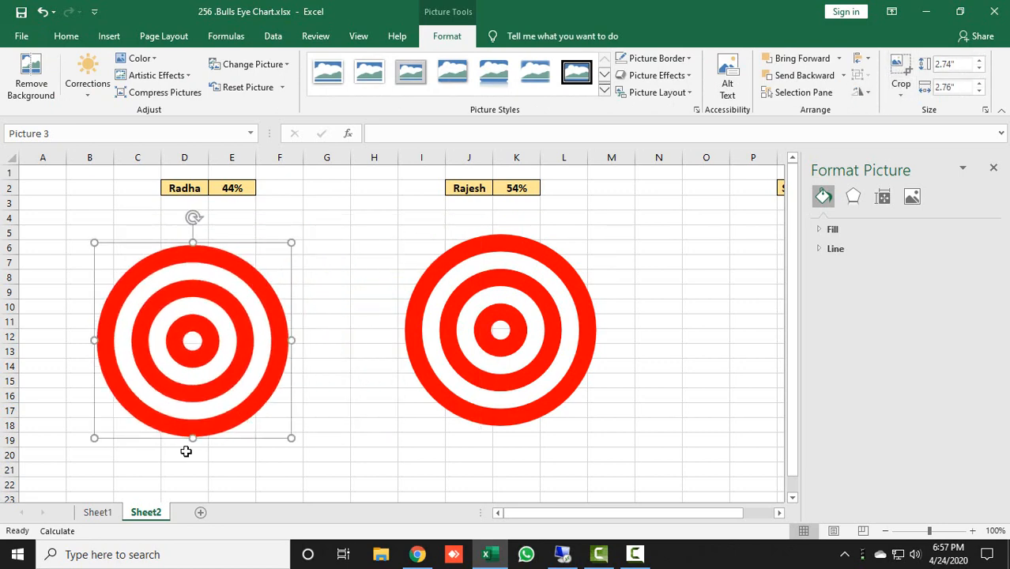
- Check the second target's colour on Sheet1 and fill the outermost ring of the Sheet2 chart with standard light blue
click(102, 512)
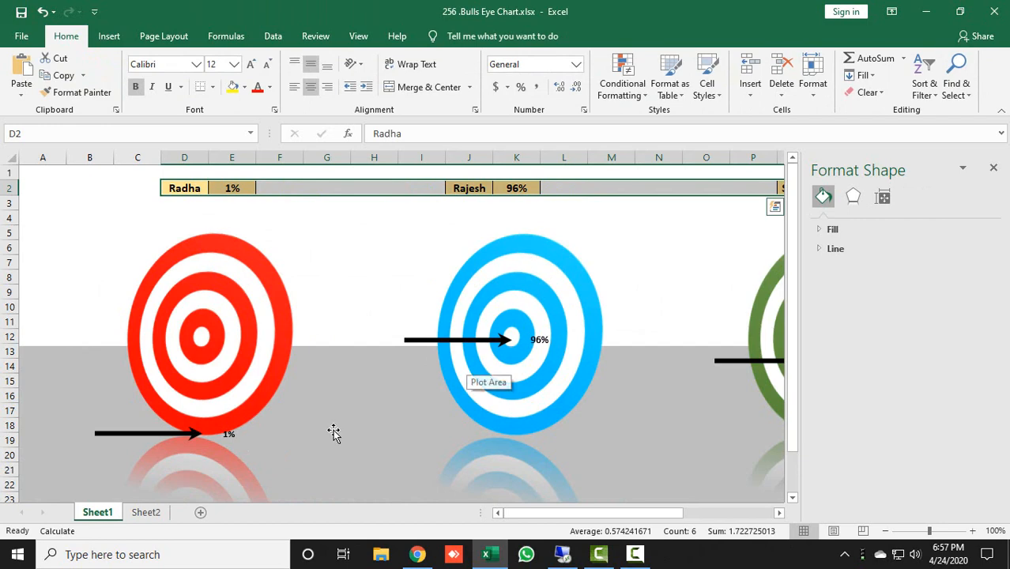
click(143, 512)
click(549, 245)
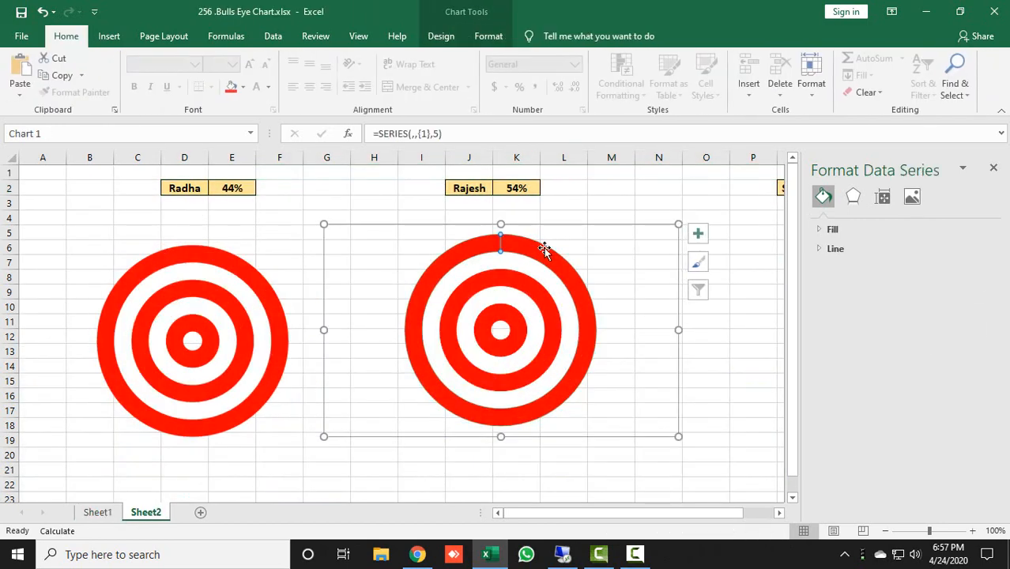
click(495, 37)
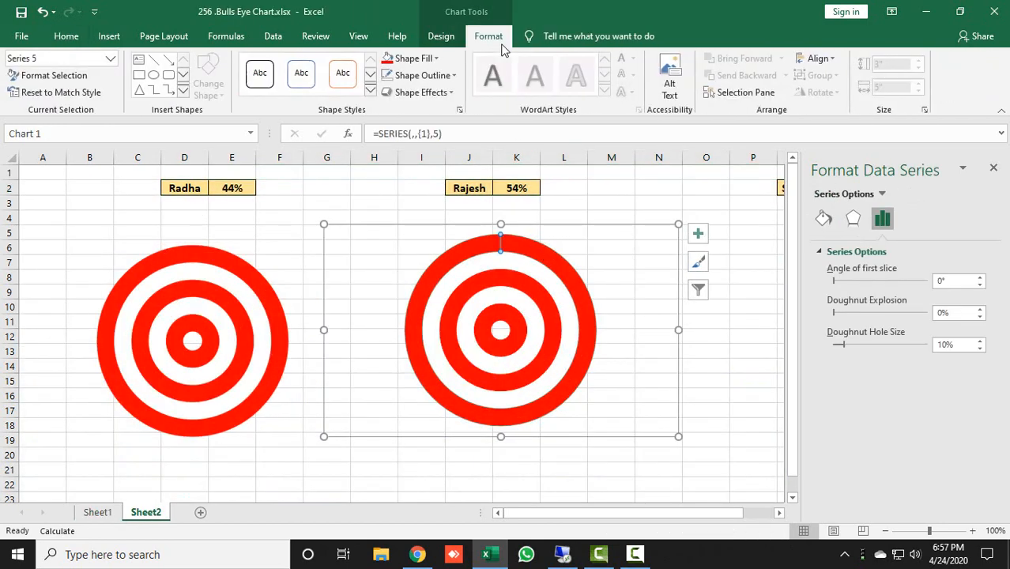
click(436, 59)
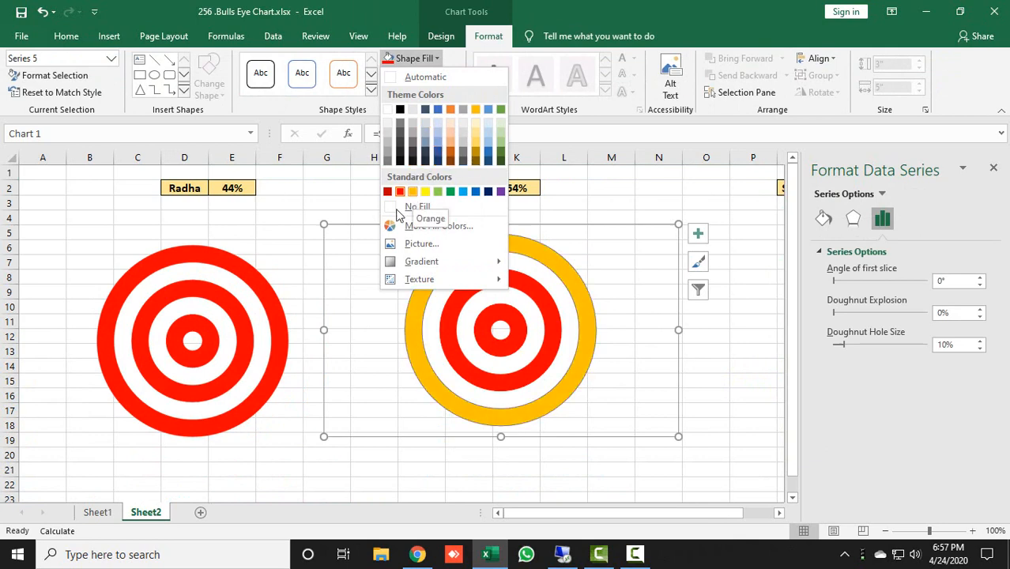
click(87, 522)
click(93, 515)
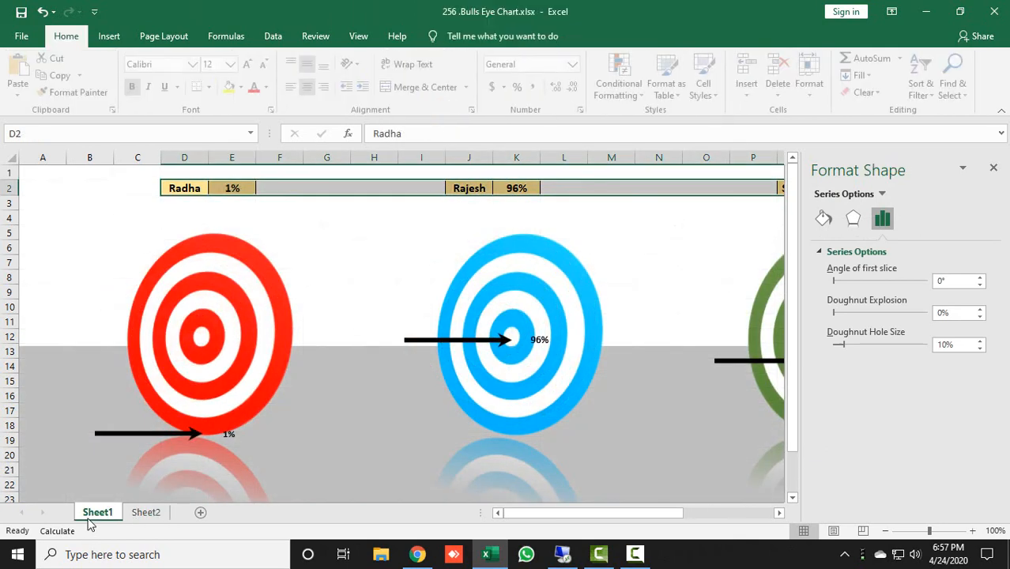
click(145, 512)
click(485, 248)
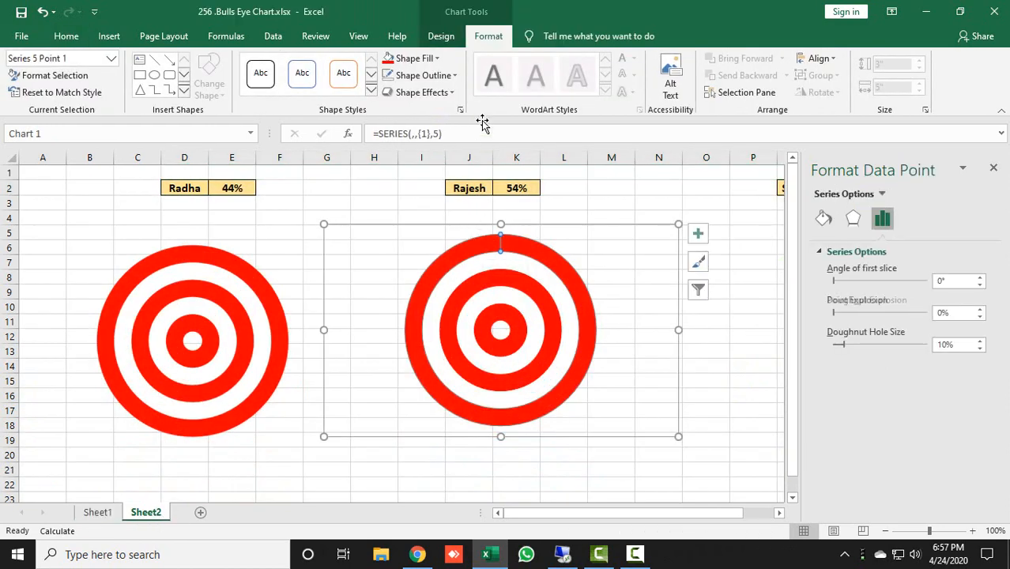
click(434, 60)
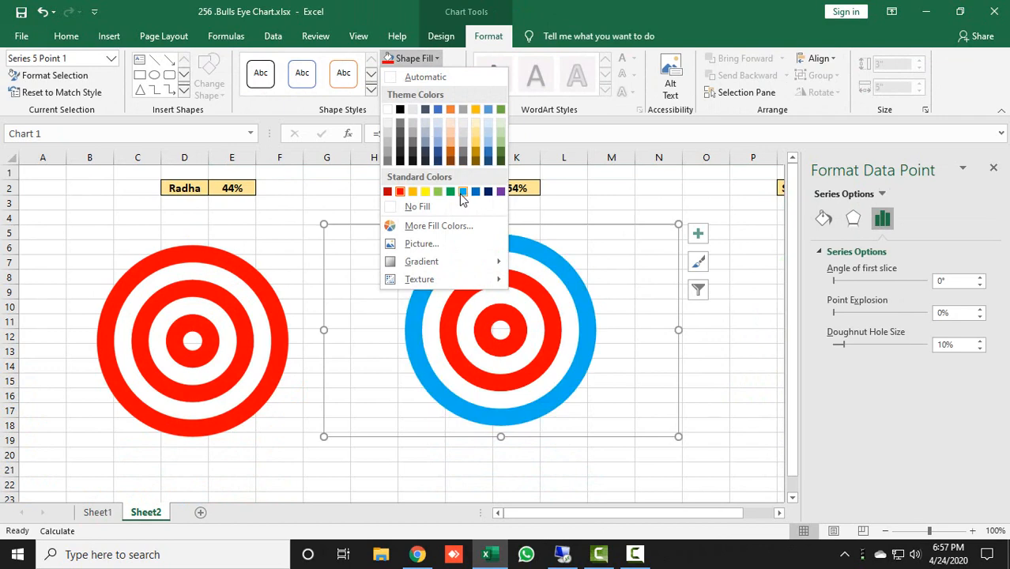
click(459, 188)
- Fill the third ring from the outside and the innermost ring of the chart with the same light blue
click(501, 277)
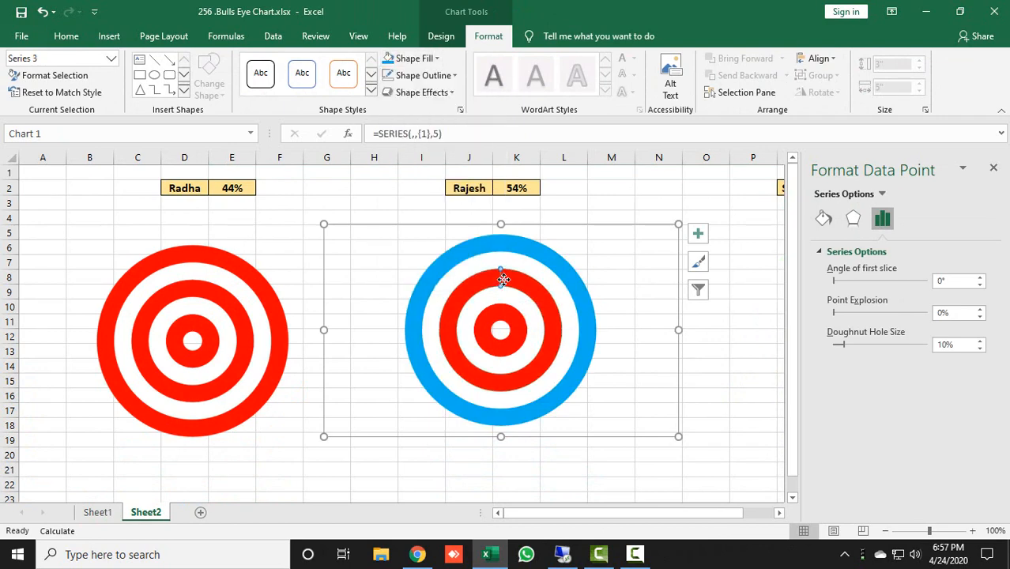
click(407, 59)
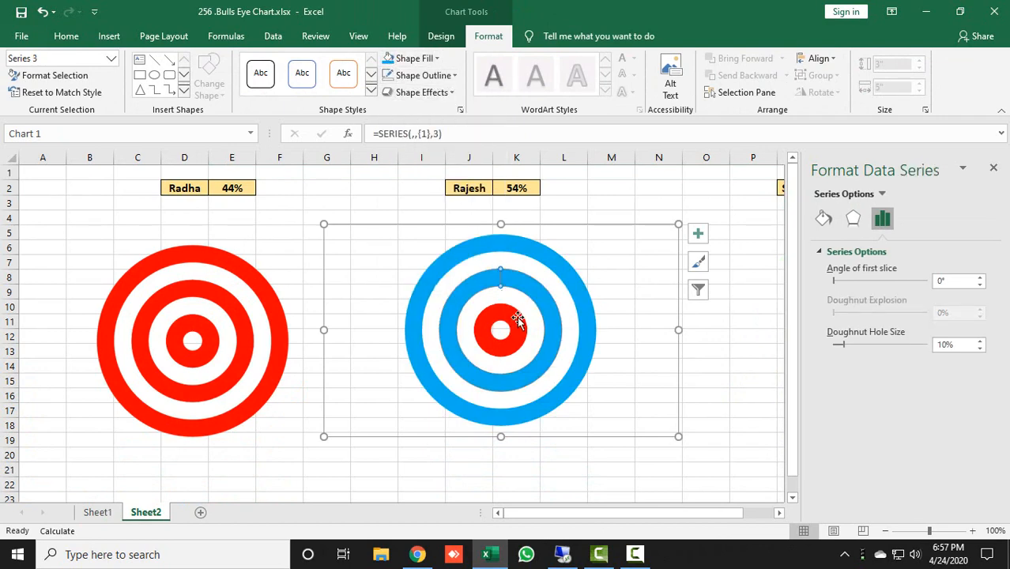
click(514, 316)
click(388, 59)
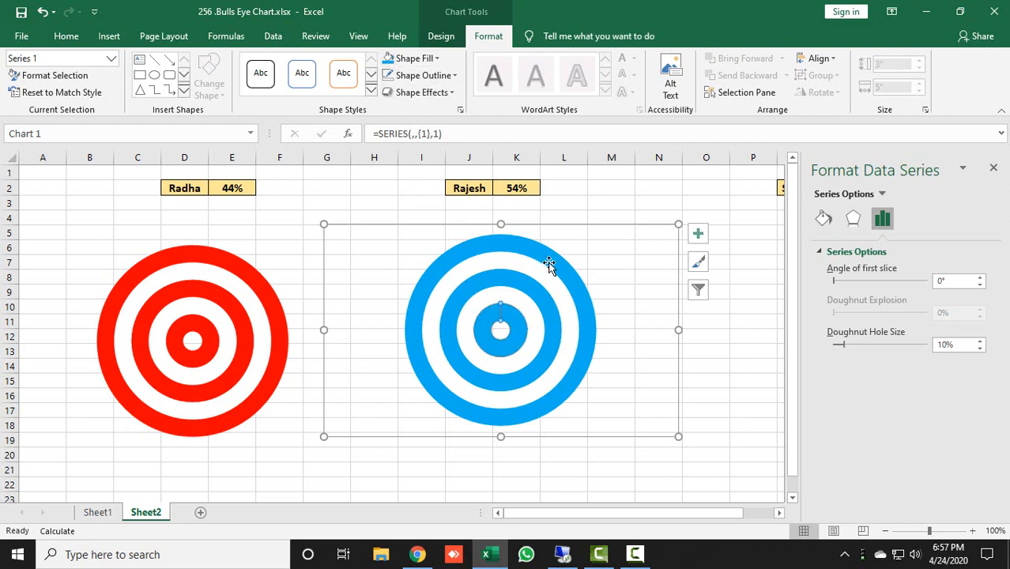
- Shift the blue target chart slightly to the right, copy it and paste it as a picture at cell H3
drag(582, 233, 626, 229)
right_click(627, 230)
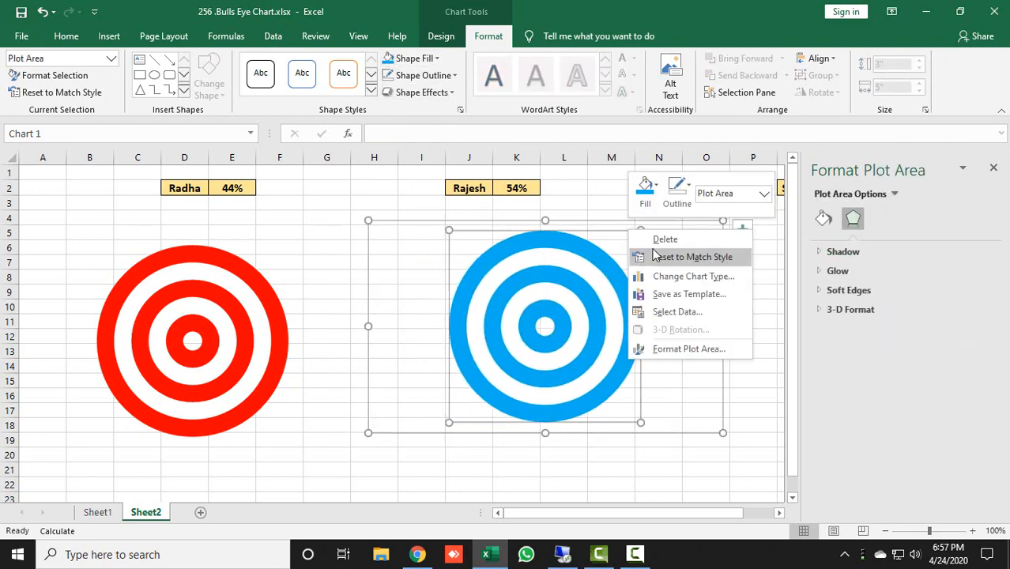
click(614, 240)
right_click(611, 240)
right_click(595, 240)
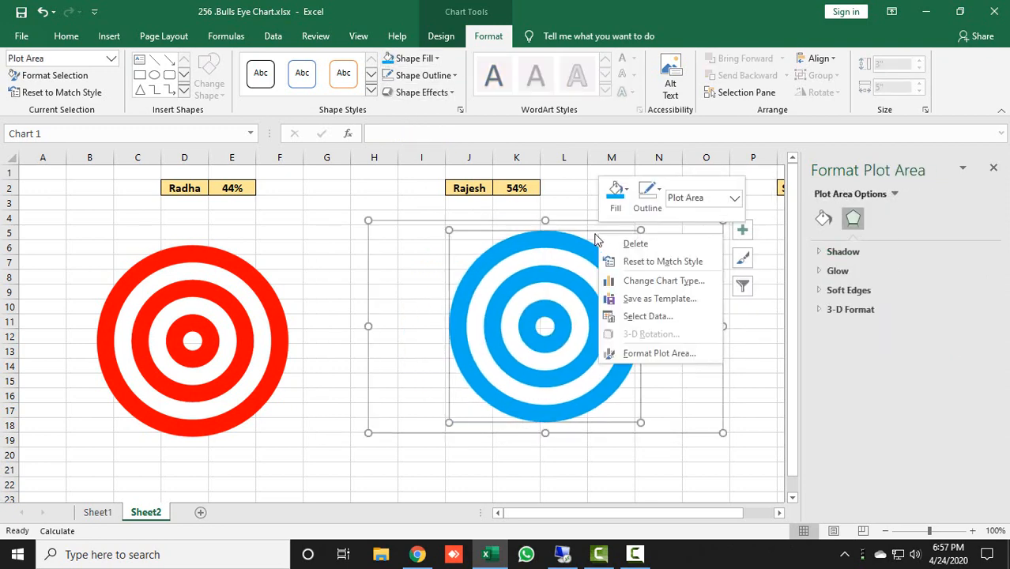
right_click(419, 229)
click(430, 231)
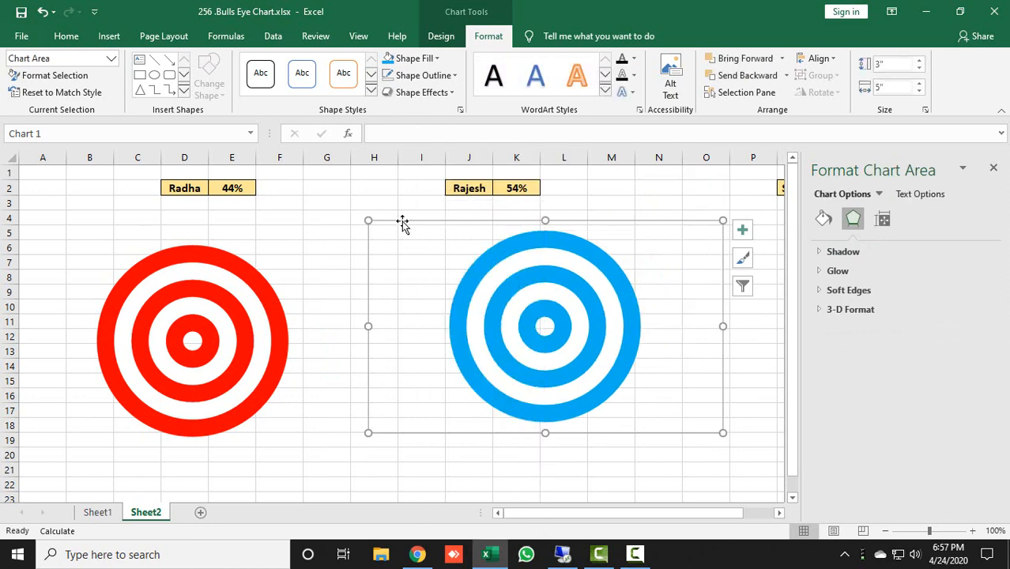
right_click(355, 197)
click(436, 263)
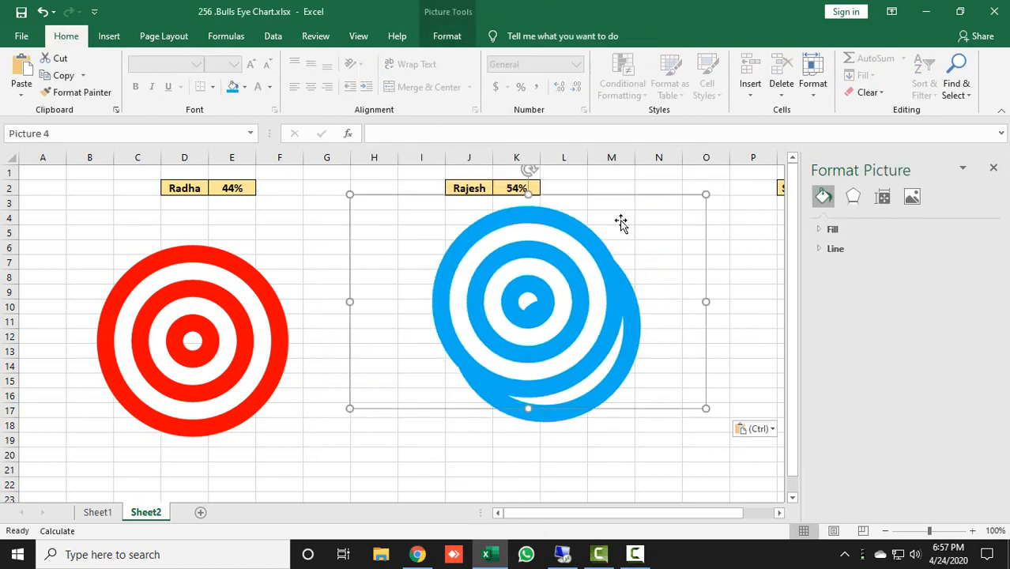
- Crop the pasted blue target picture close to its rings on all four sides, to about 2.81" by 2.96"
click(463, 40)
click(900, 82)
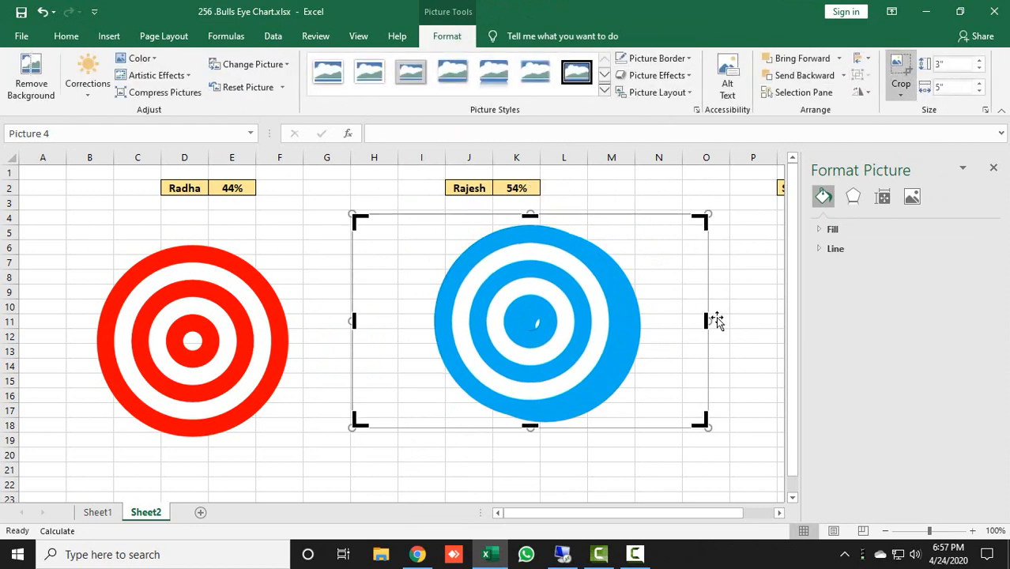
drag(705, 320, 640, 326)
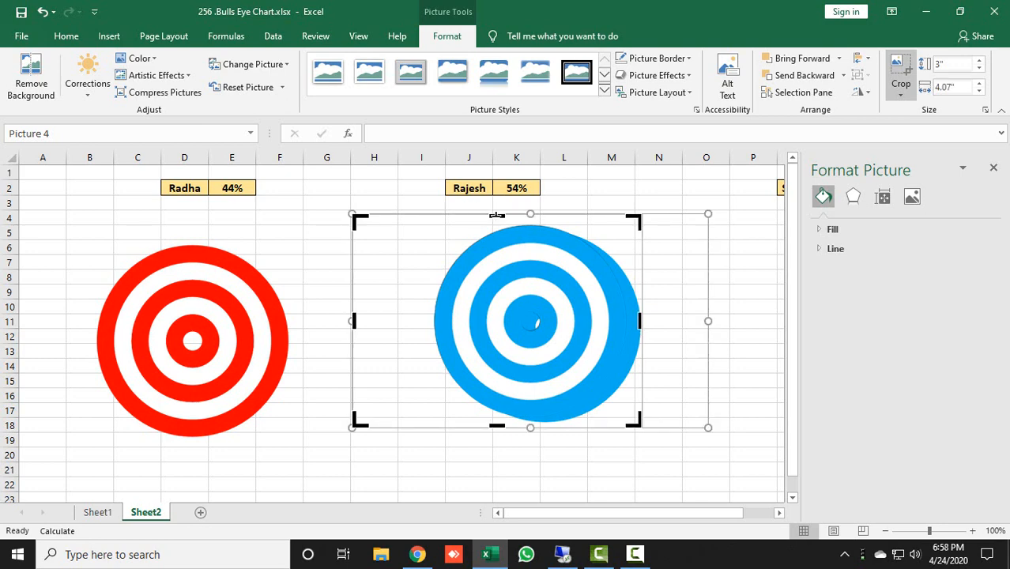
drag(496, 213, 498, 225)
drag(497, 427, 498, 422)
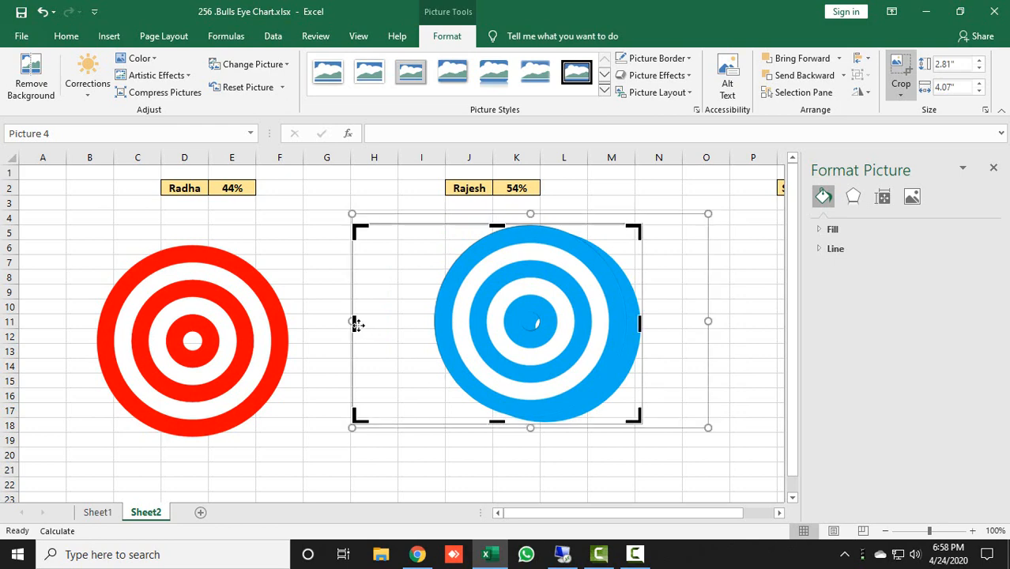
drag(353, 323, 430, 320)
click(900, 70)
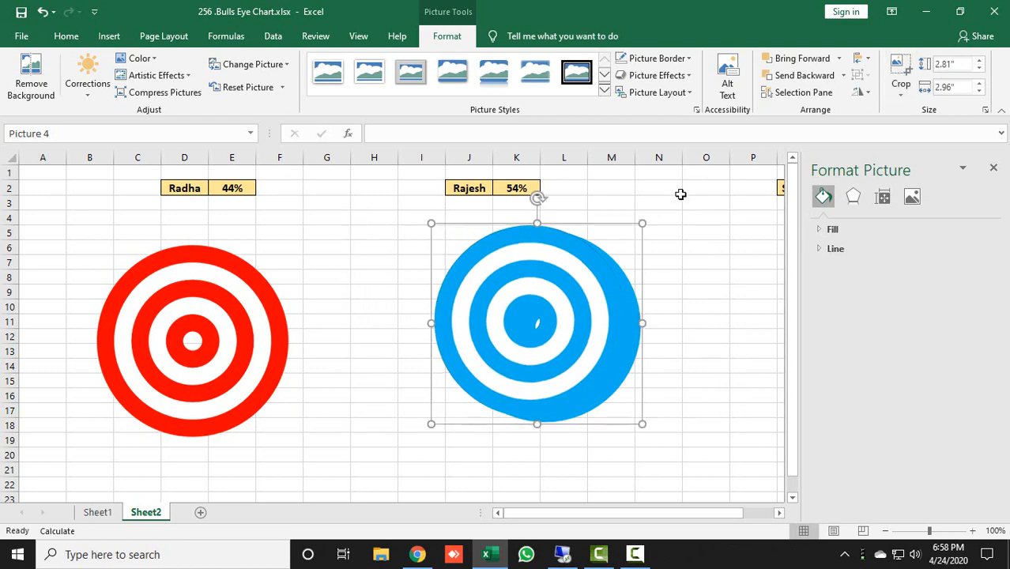
- Move the blue picture left off the chart and shift the original chart further right, around columns L to O
drag(607, 235, 440, 214)
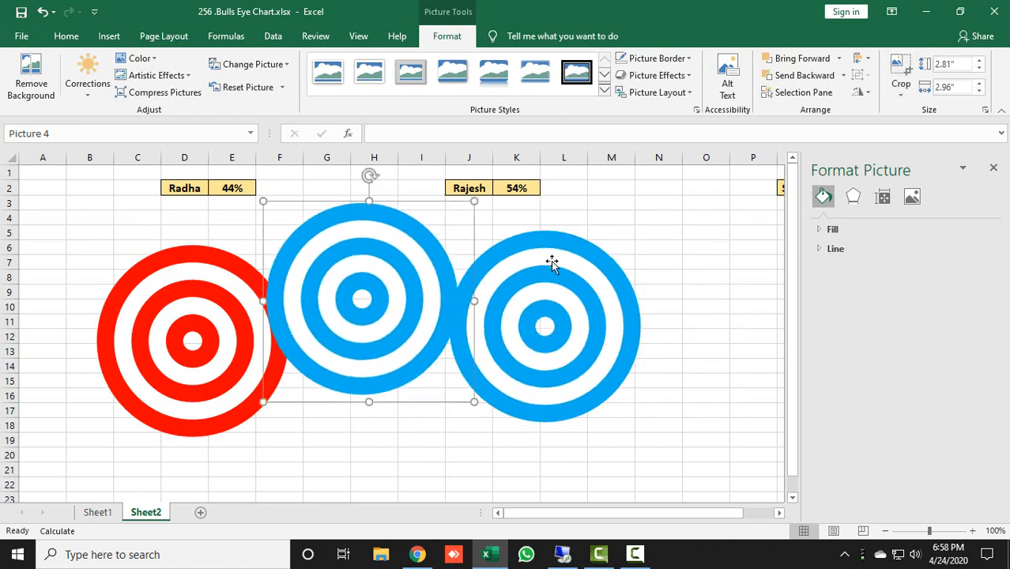
click(586, 230)
drag(647, 230, 711, 241)
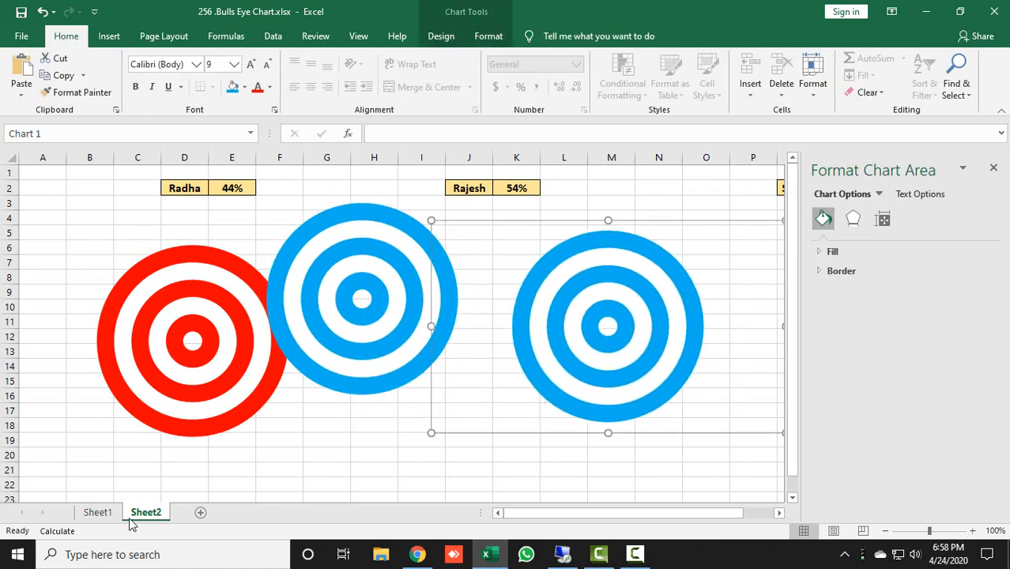
- Check the third target's colour on Sheet1 and fill the outermost ring of the Sheet2 chart with the dark green theme colour
click(97, 512)
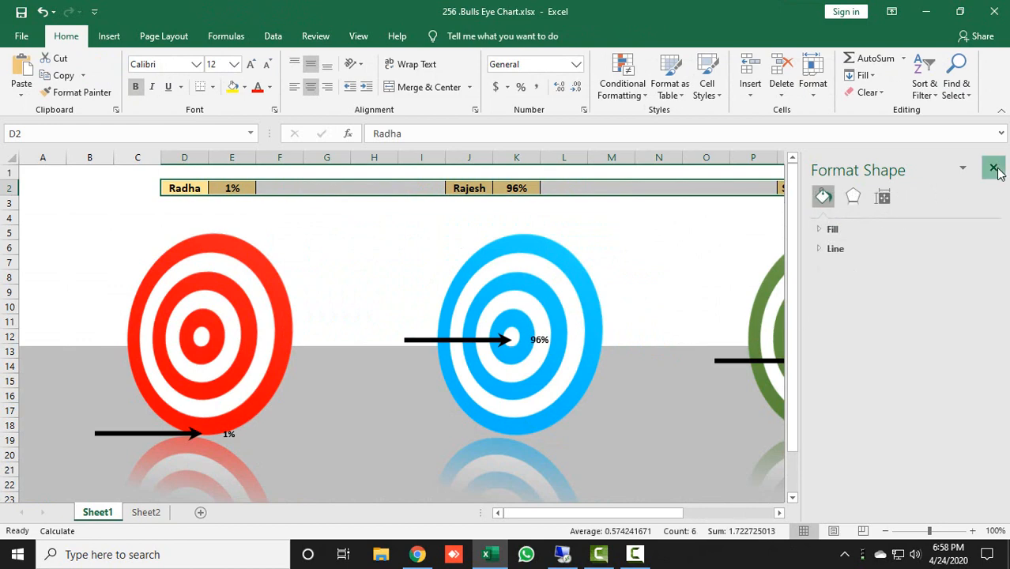
click(994, 168)
click(145, 512)
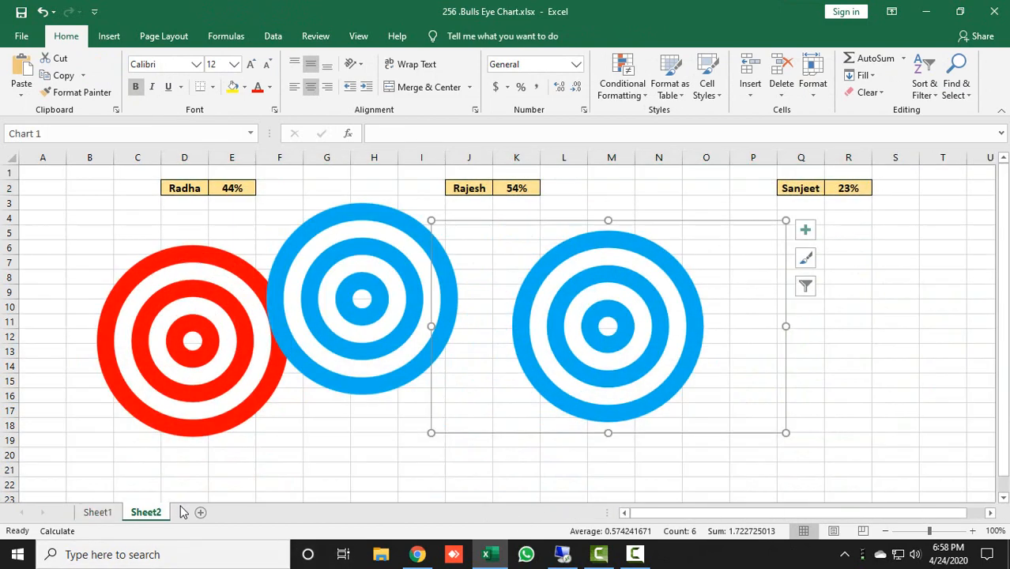
double_click(649, 251)
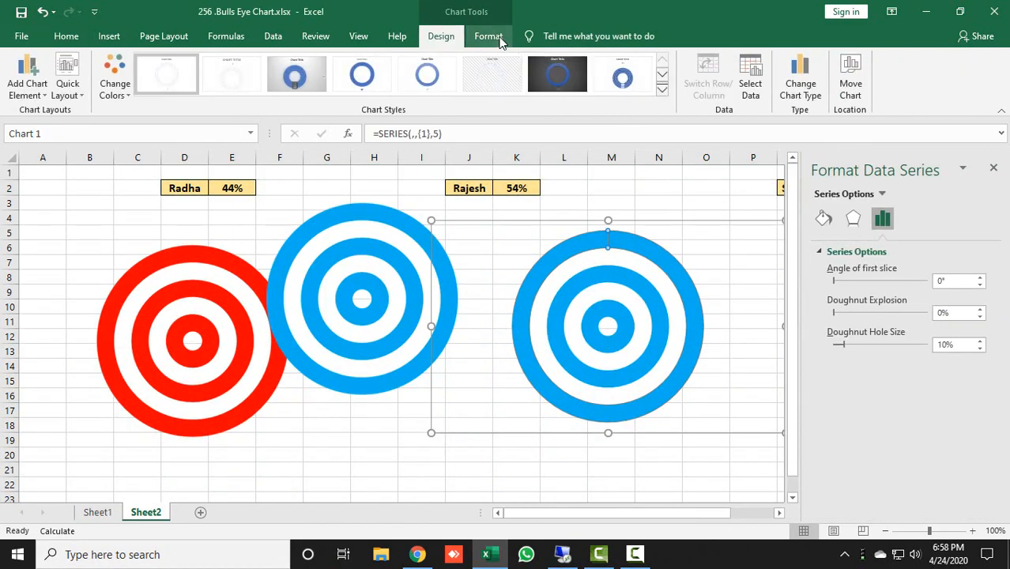
click(498, 38)
click(439, 59)
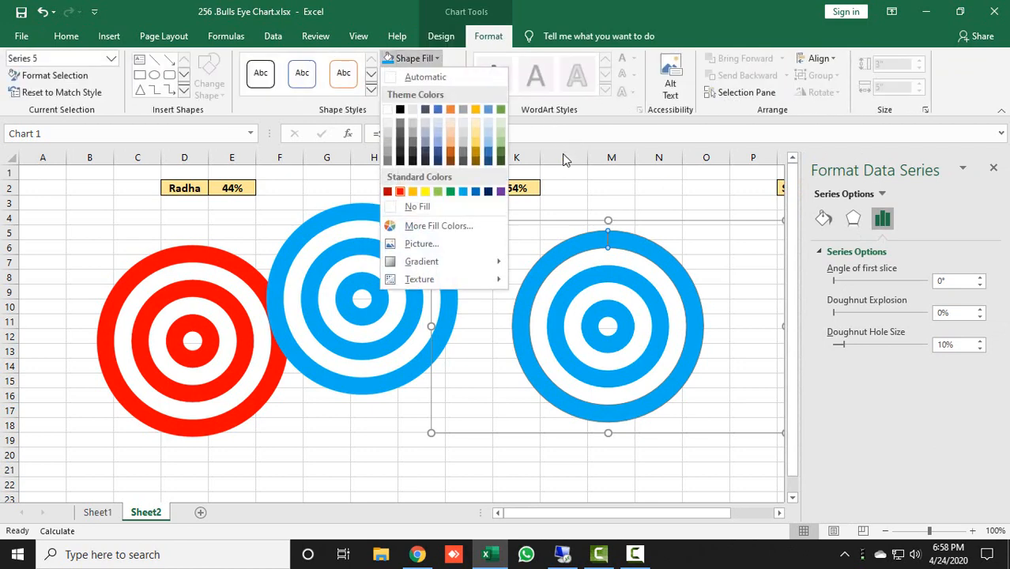
click(501, 152)
- Fill the third ring from the outside and the innermost ring of the chart with the same dark green
click(626, 284)
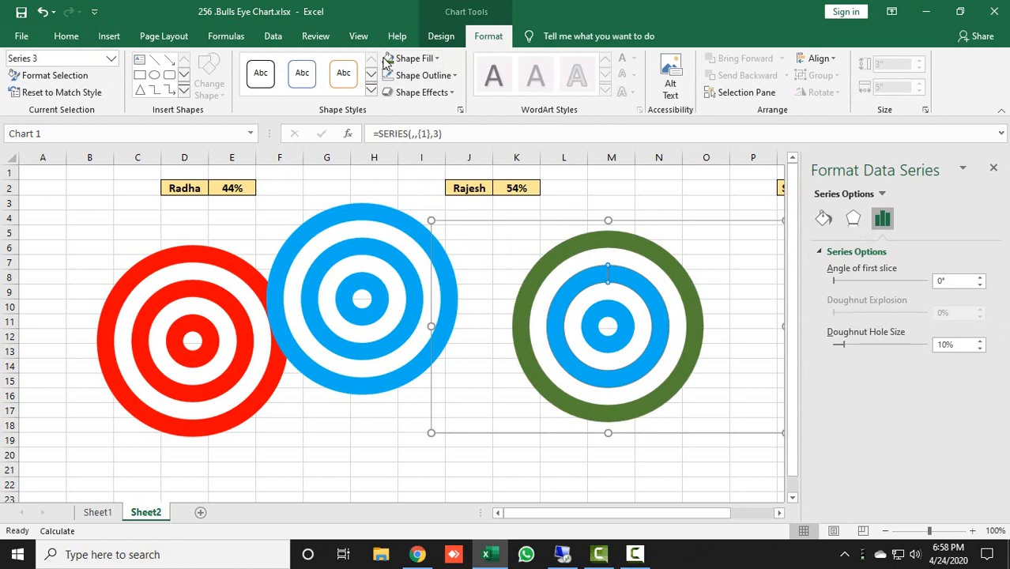
click(408, 59)
click(629, 329)
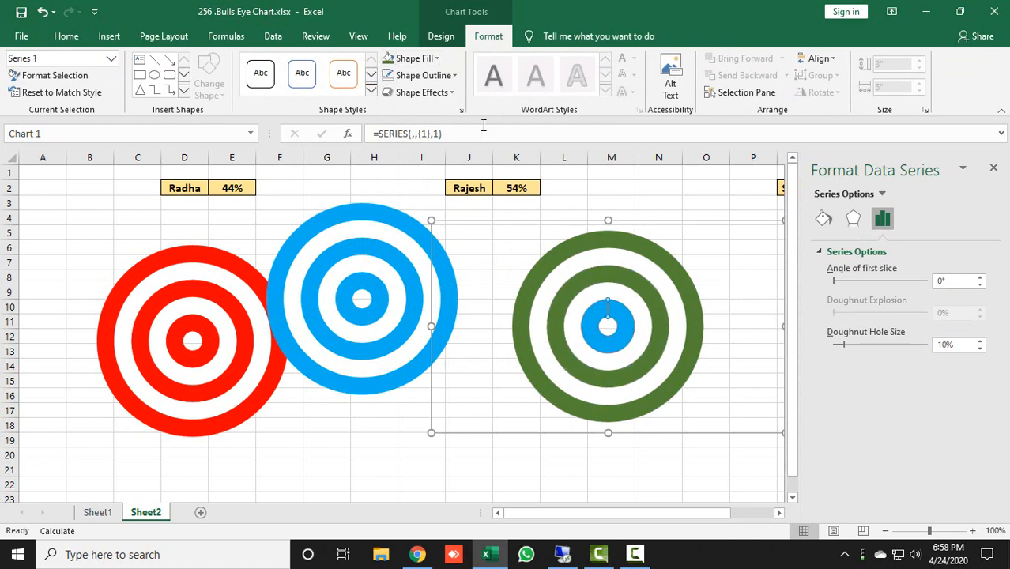
click(388, 61)
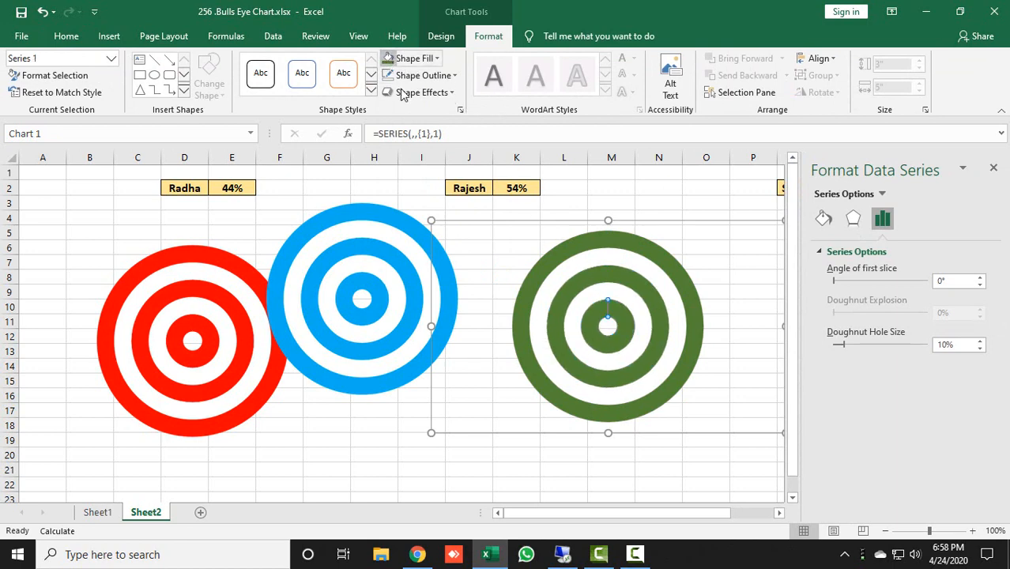
- Copy the green doughnut chart and paste it as a picture at cell N2 on Sheet2
click(993, 170)
right_click(717, 234)
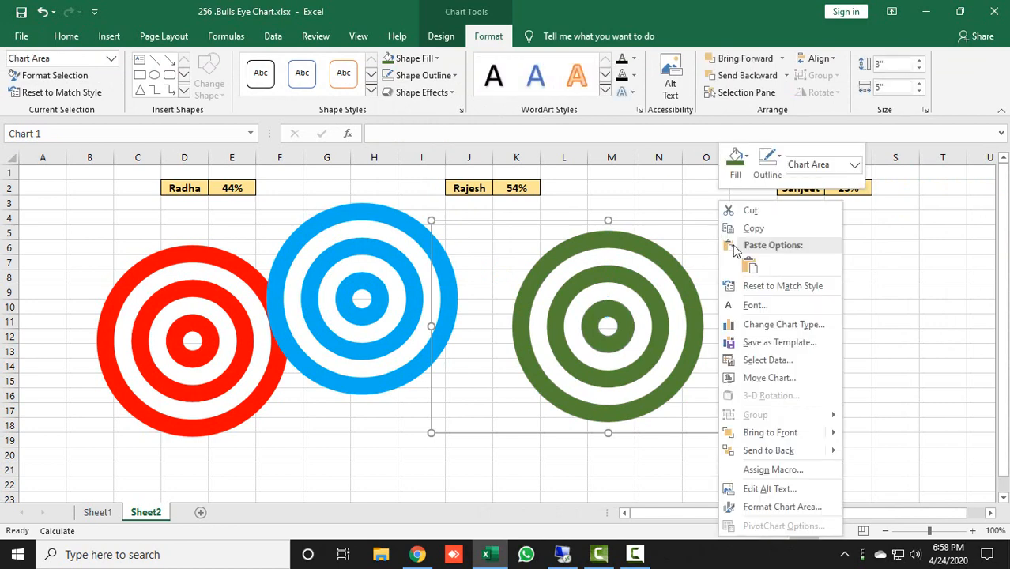
click(747, 228)
right_click(668, 187)
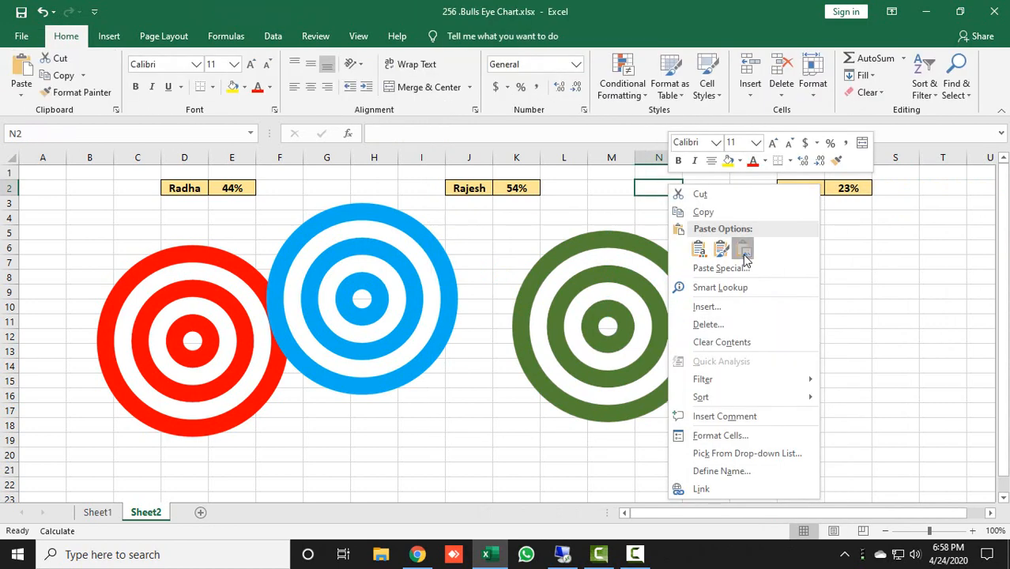
click(724, 248)
drag(685, 196, 622, 204)
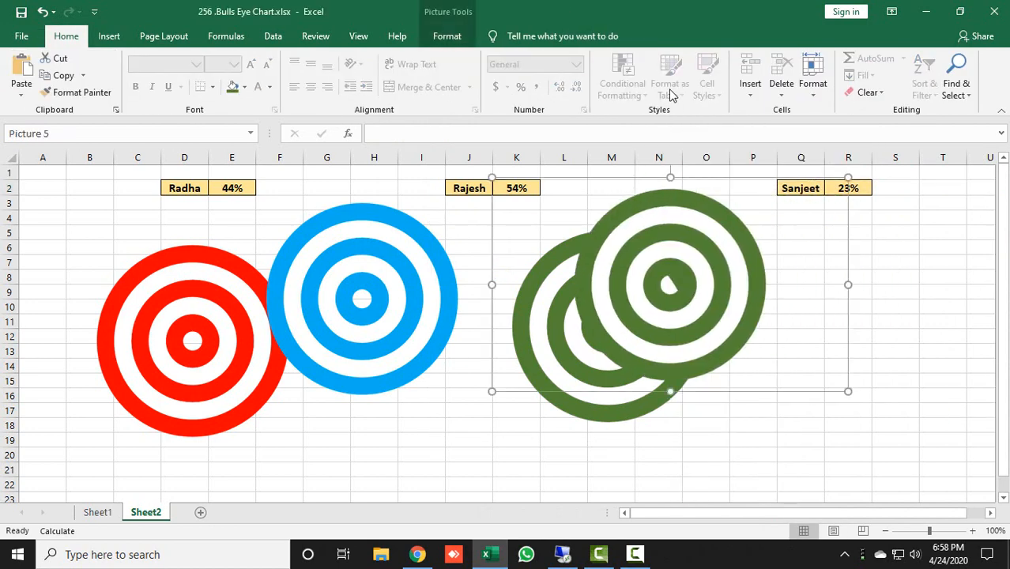
- Crop the pasted green target picture close to its rings on all four sides, to about 2.73" by 2.77"
click(444, 37)
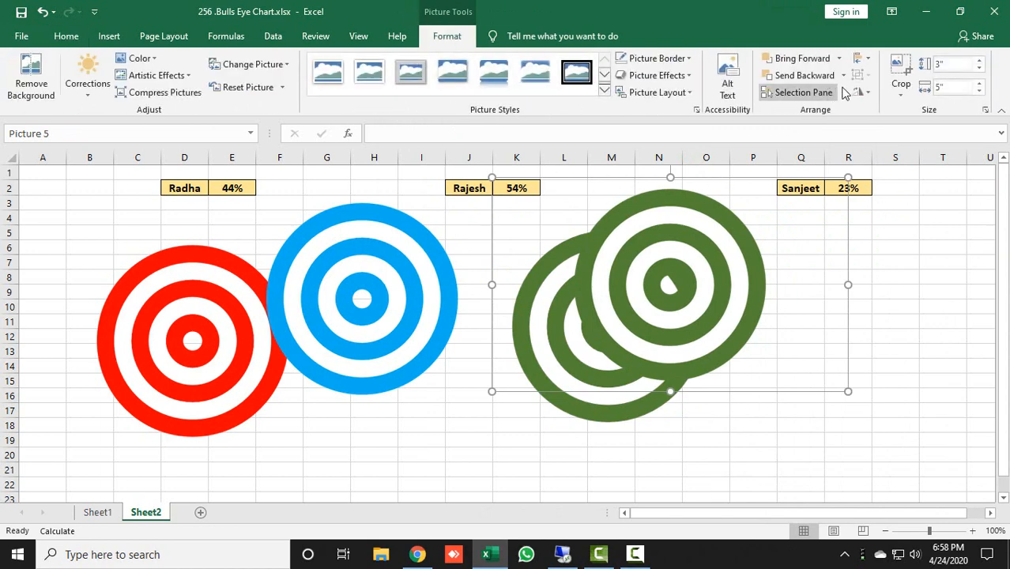
drag(847, 285, 767, 299)
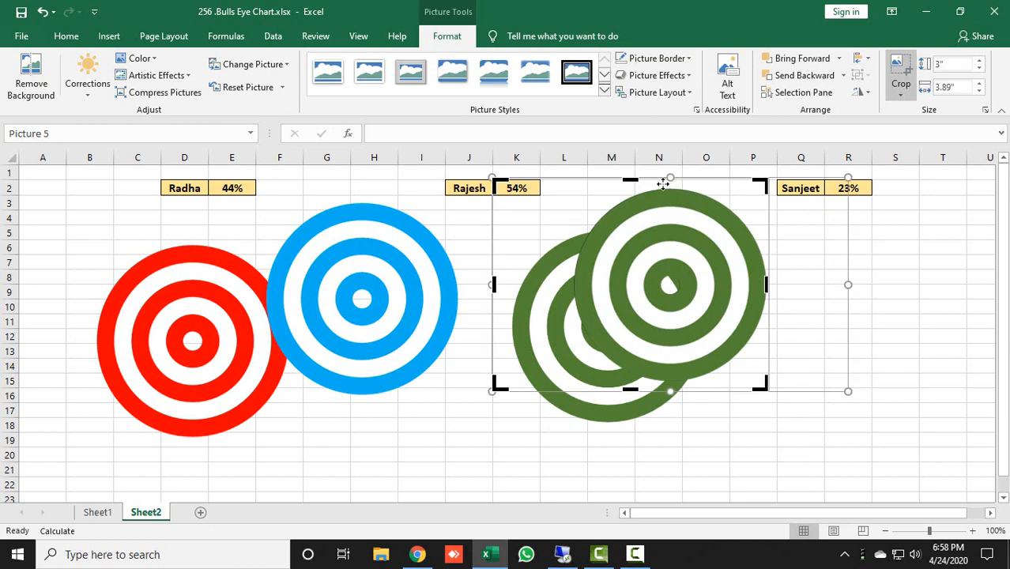
drag(629, 179, 629, 189)
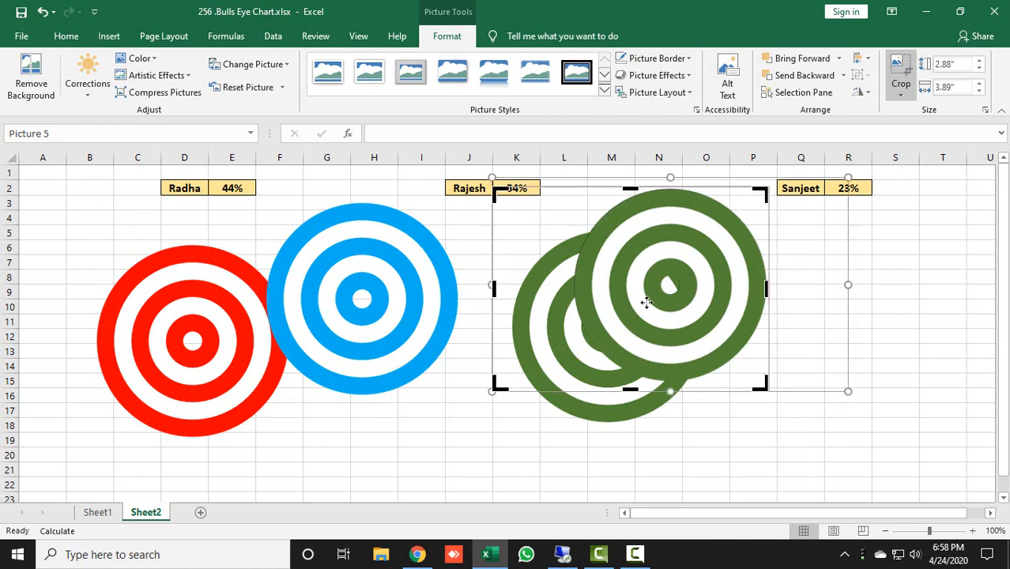
drag(631, 391, 630, 378)
drag(491, 286, 566, 300)
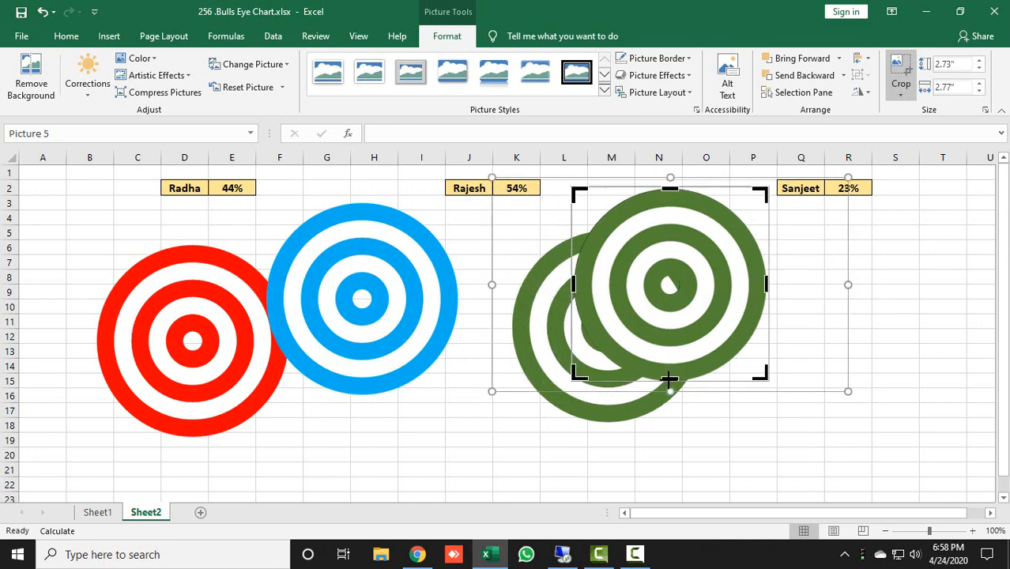
key(Escape)
drag(668, 383, 669, 382)
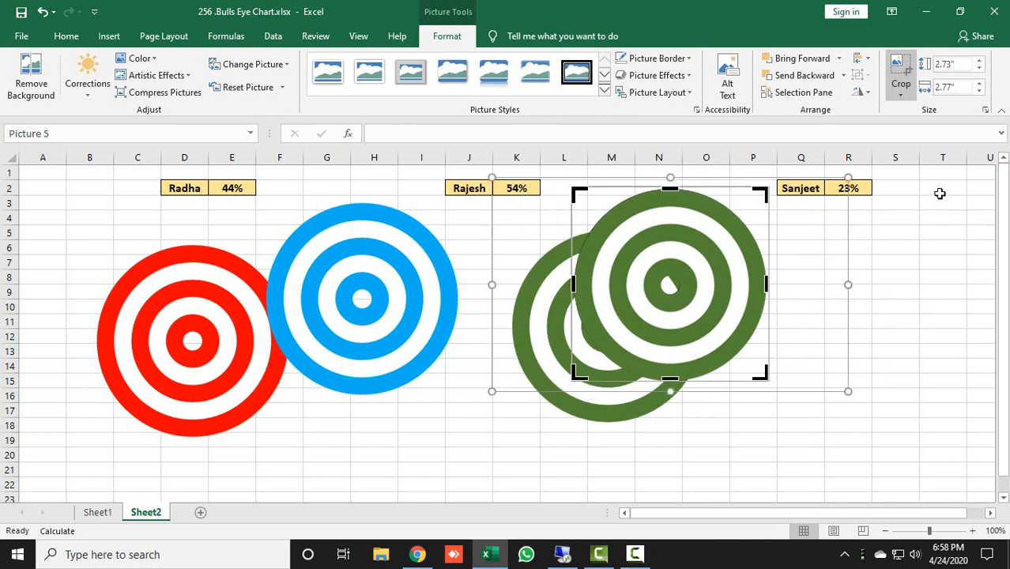
click(910, 71)
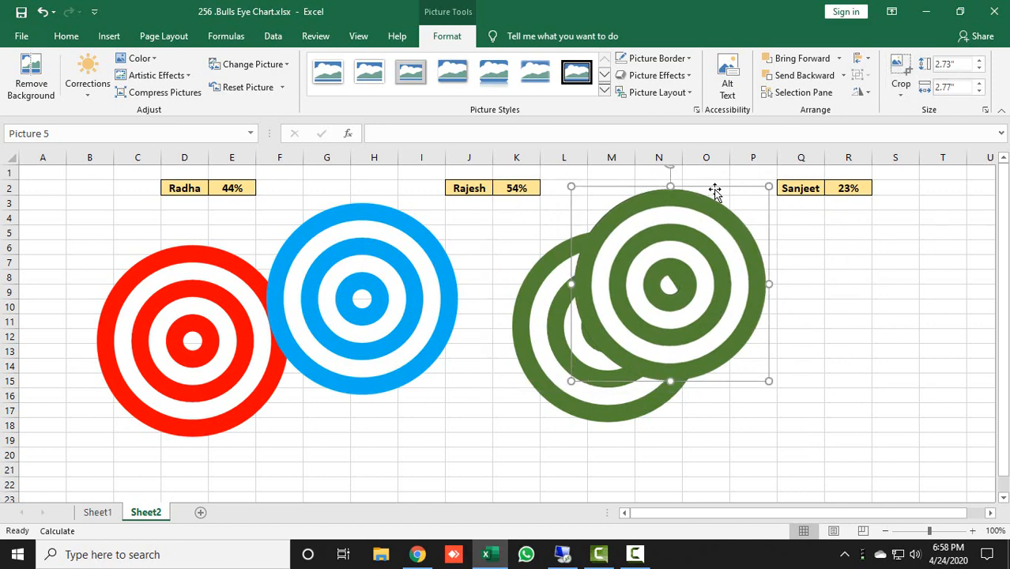
- Place the green picture beneath the third name and percentage, around columns P to S, and delete the original doughnut chart
drag(714, 192, 817, 245)
click(641, 226)
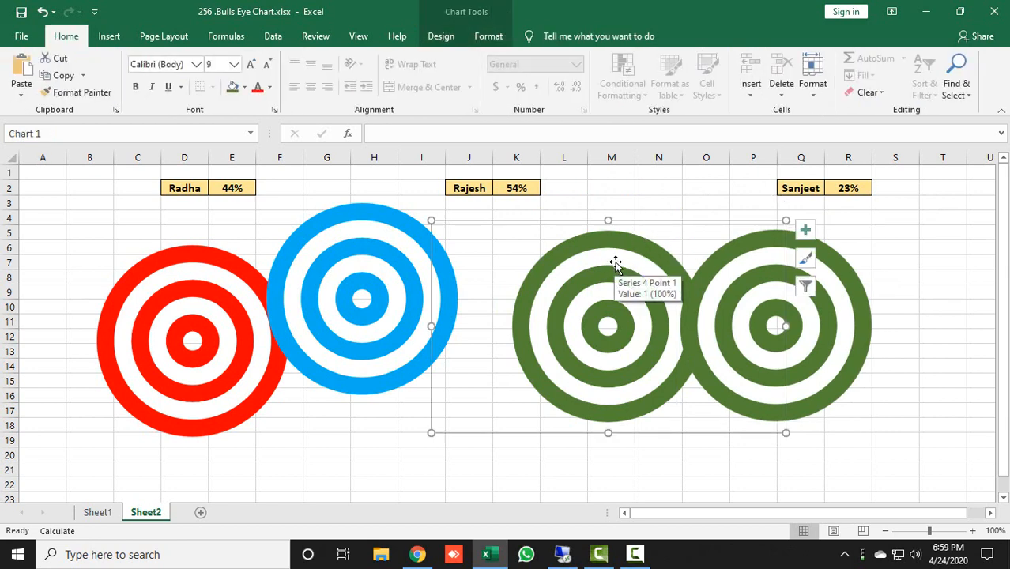
key(Delete)
click(727, 278)
drag(728, 278, 780, 271)
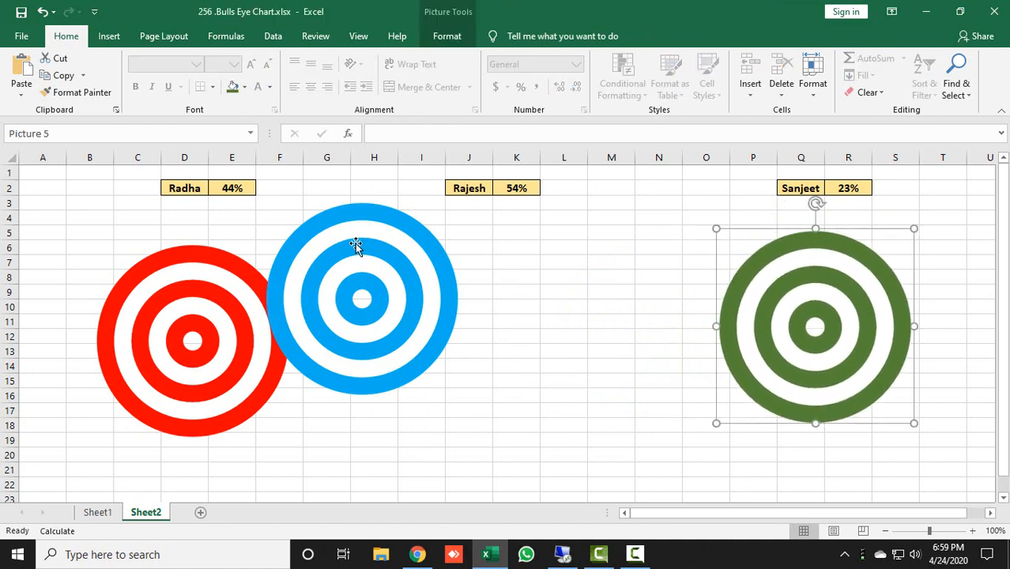
- Arrange the blue picture beneath the second name label and the red picture beneath the first, roughly level with each other
drag(356, 244, 489, 281)
drag(193, 260, 205, 256)
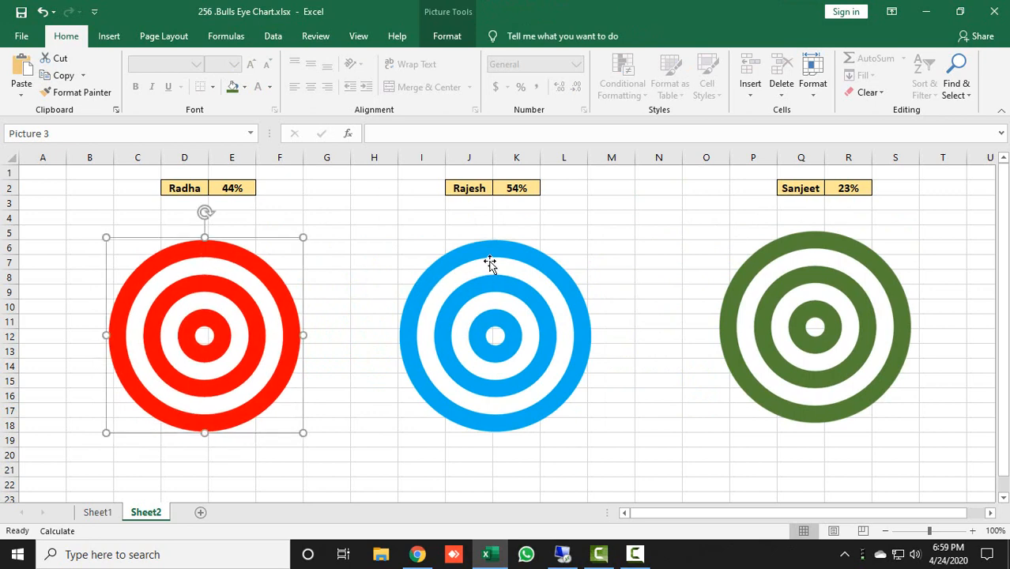
drag(489, 264, 500, 259)
click(362, 223)
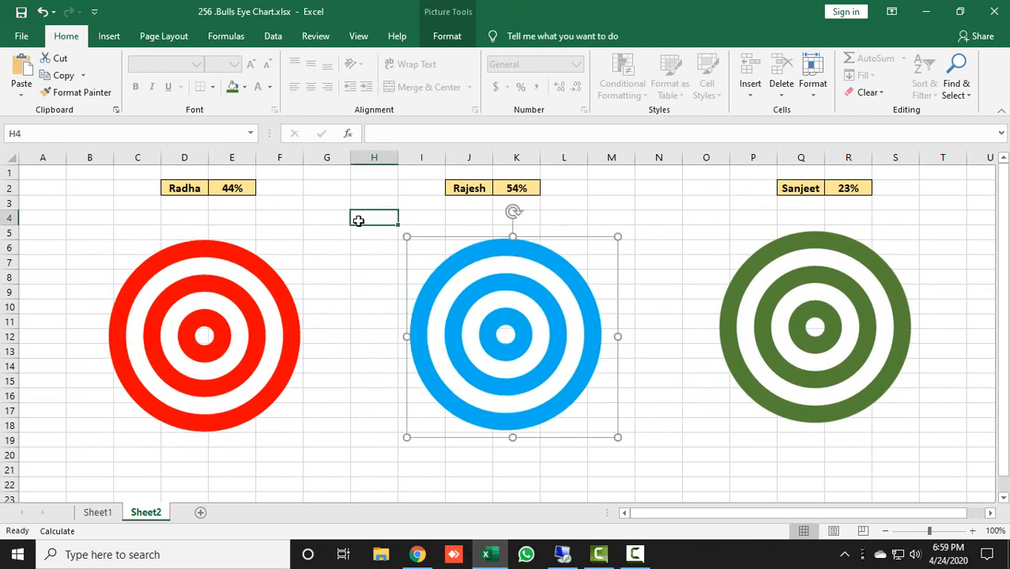
- Hide the gridlines on Sheet2 and check the look of the finished targets on Sheet1
click(358, 35)
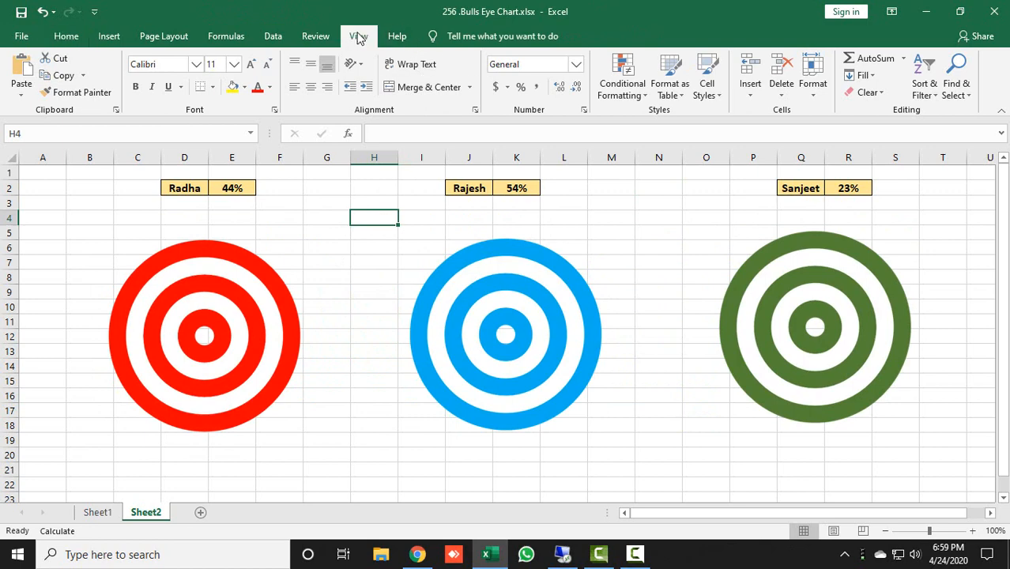
click(280, 188)
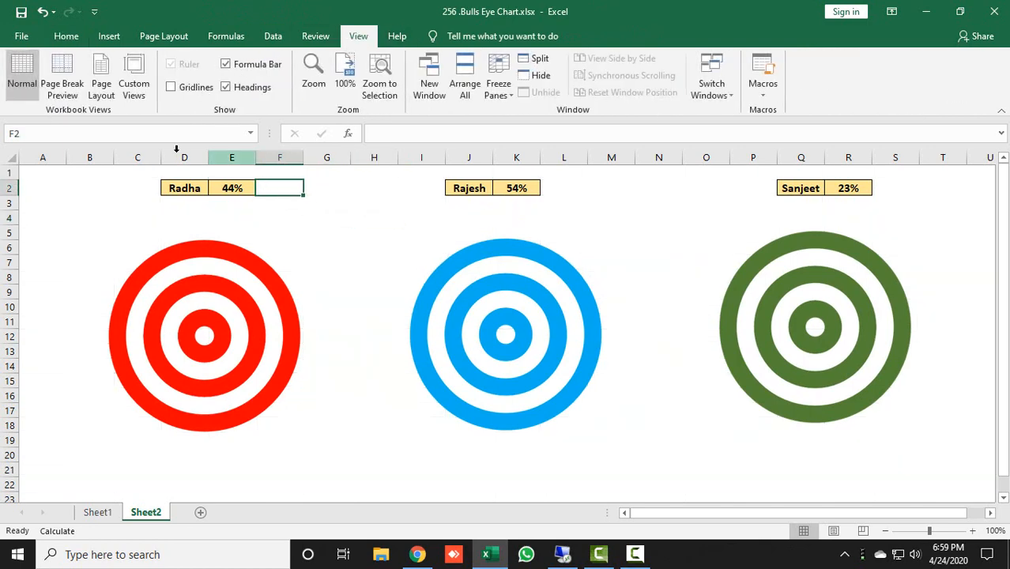
click(79, 35)
click(97, 512)
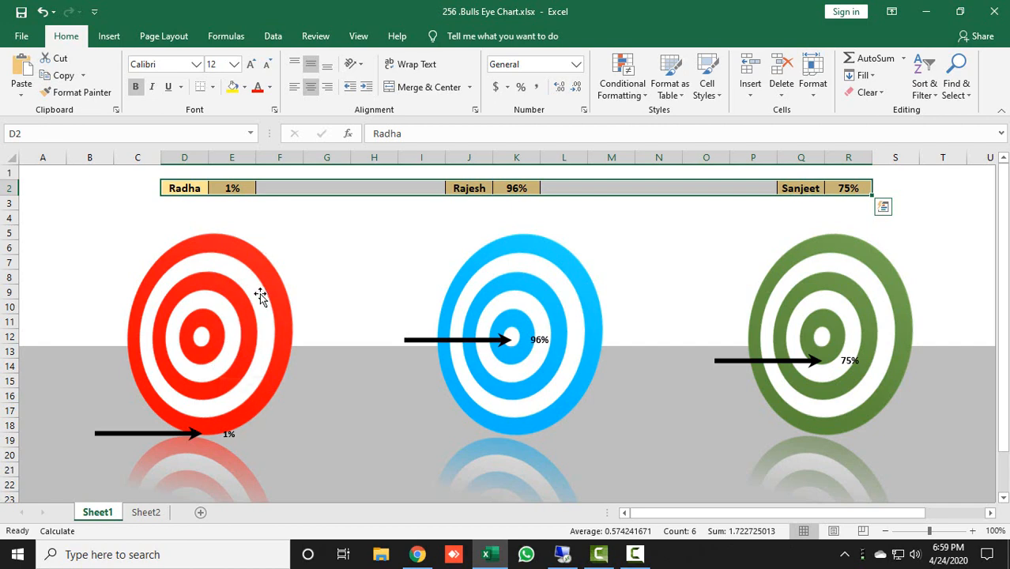
click(147, 512)
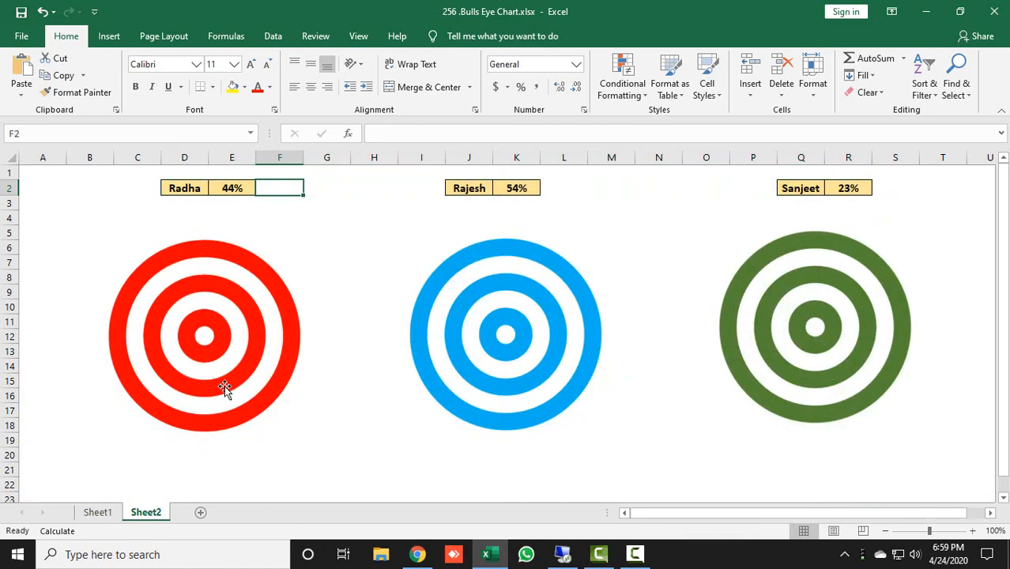
- Apply the Half Reflection: Touching preset to the red, blue and green target pictures together
click(222, 375)
ctrl+click(560, 347)
ctrl+click(794, 336)
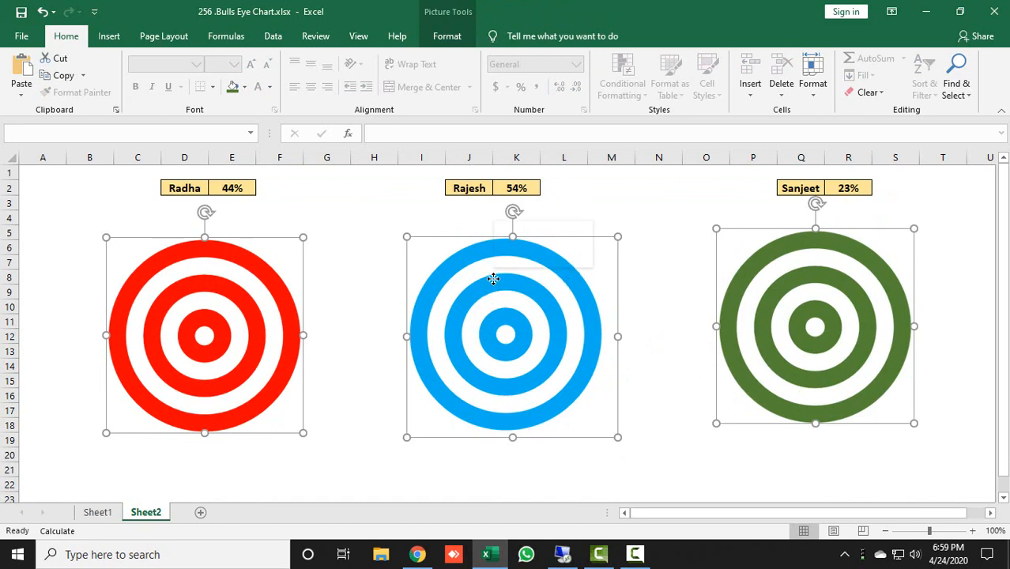
right_click(493, 278)
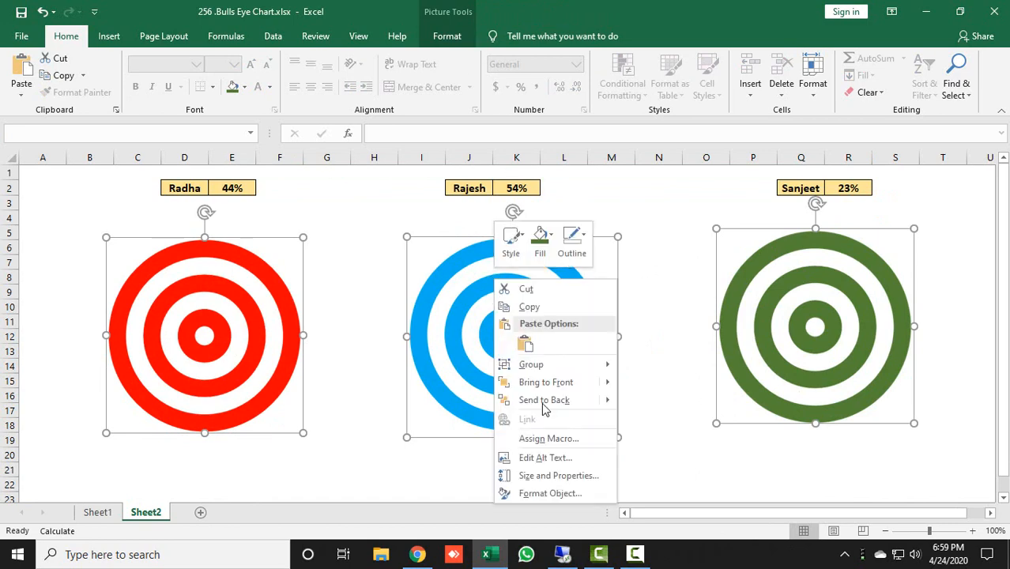
click(557, 492)
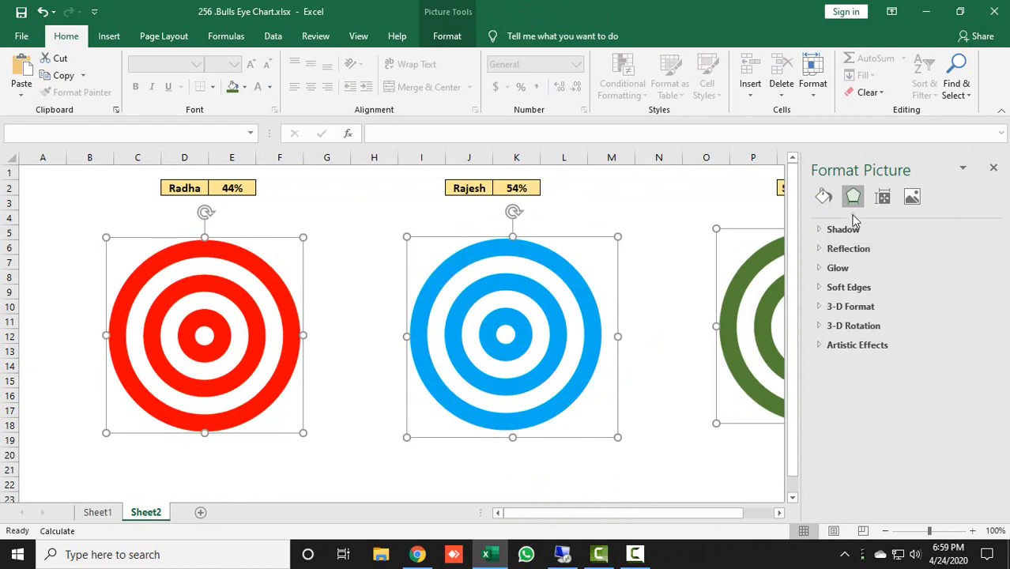
click(833, 249)
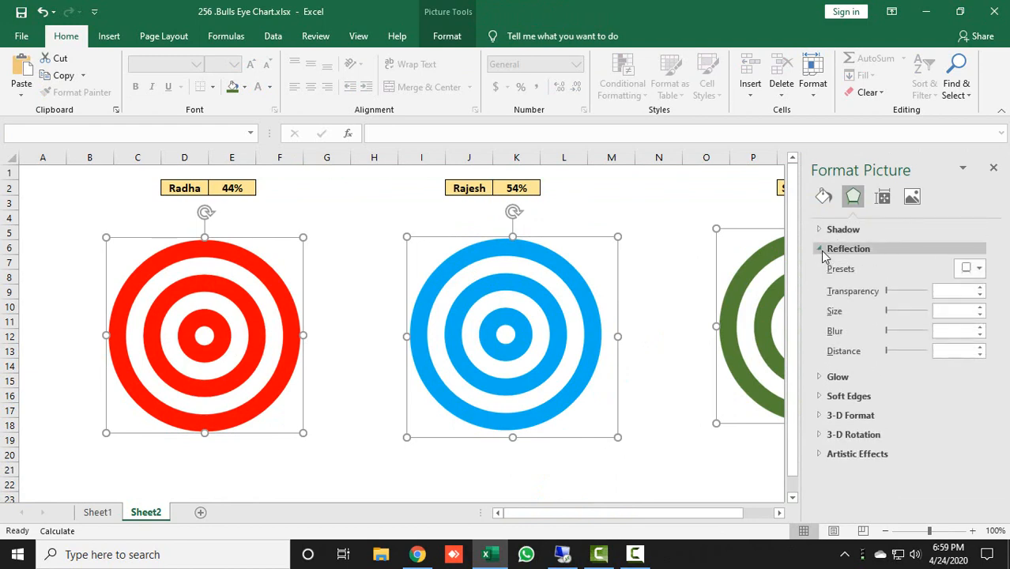
click(969, 271)
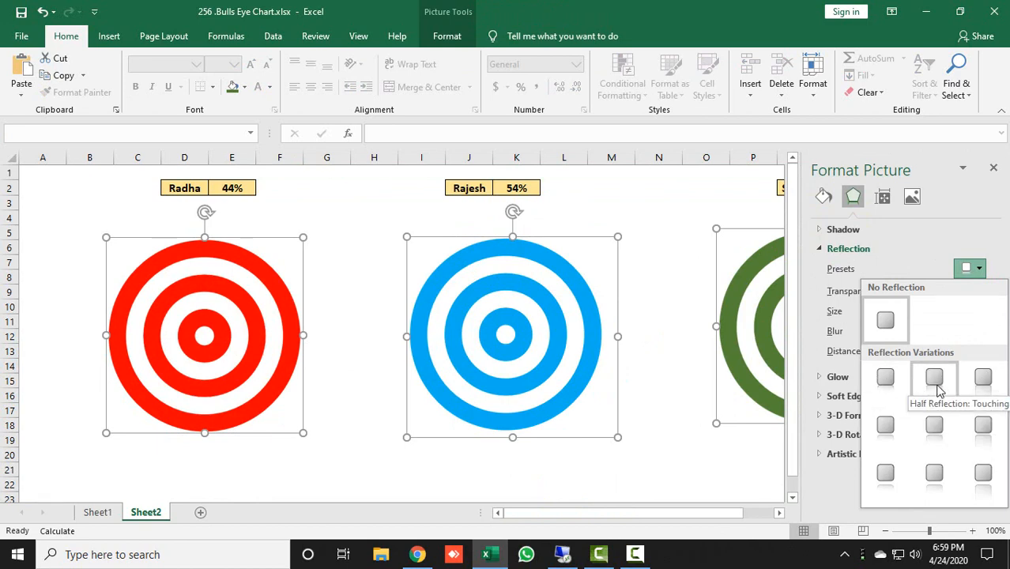
click(935, 379)
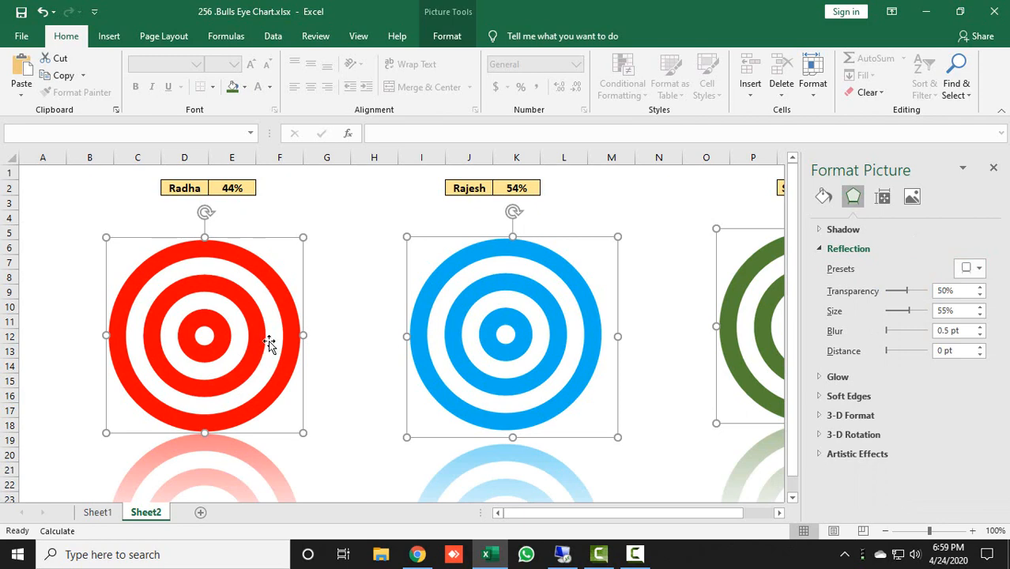
- Apply the perspective 3-D rotation preset with X 34.5°, Y 8.1°, Z 357.1° and 80° perspective to all three target pictures
click(826, 230)
click(826, 230)
click(823, 249)
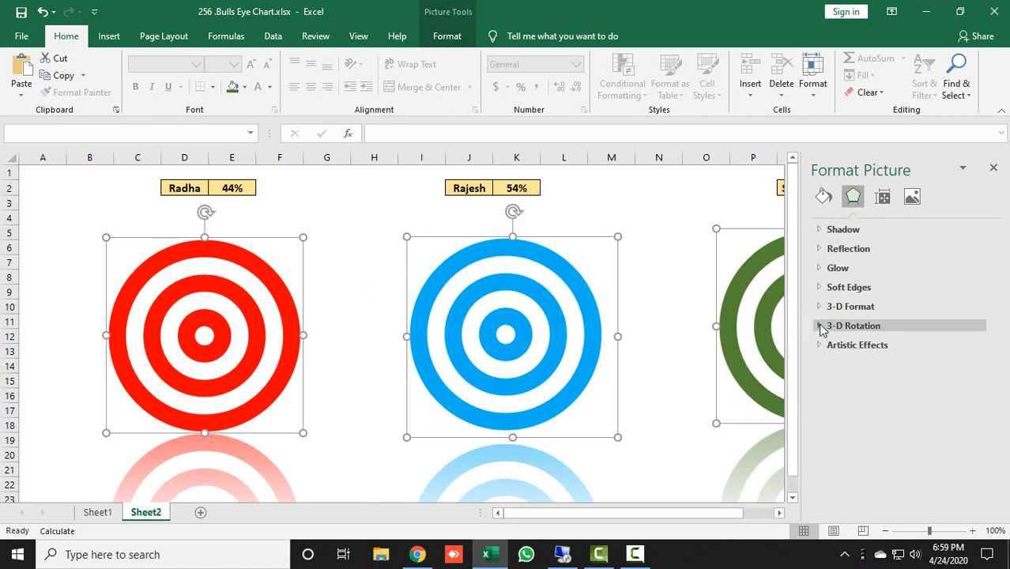
click(822, 326)
click(959, 356)
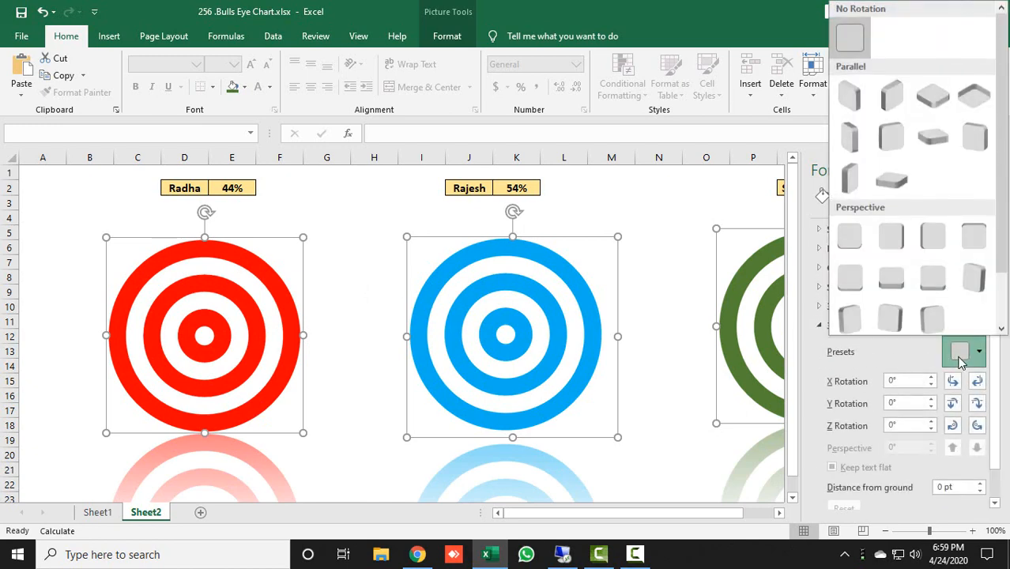
drag(998, 276, 997, 328)
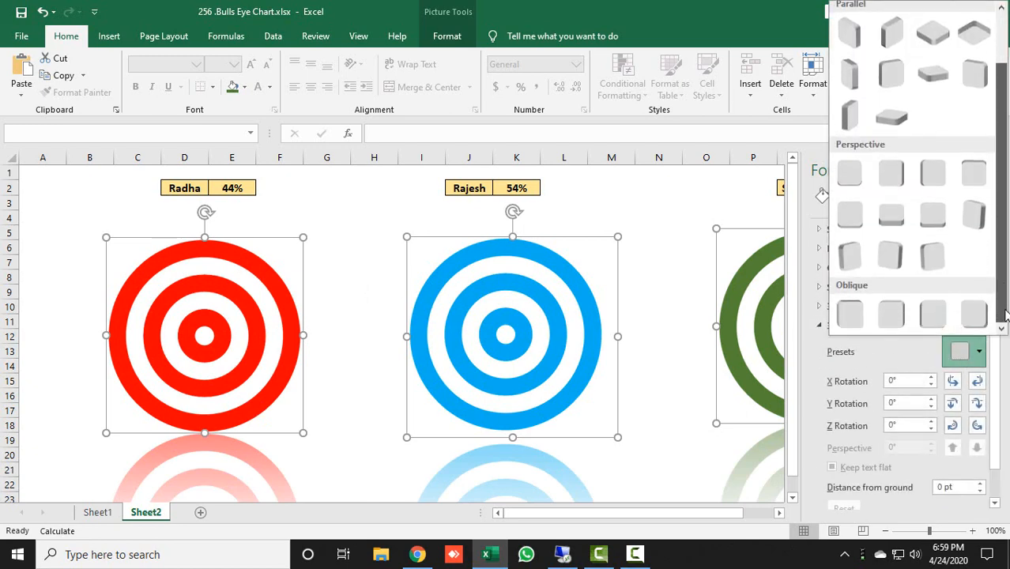
click(891, 255)
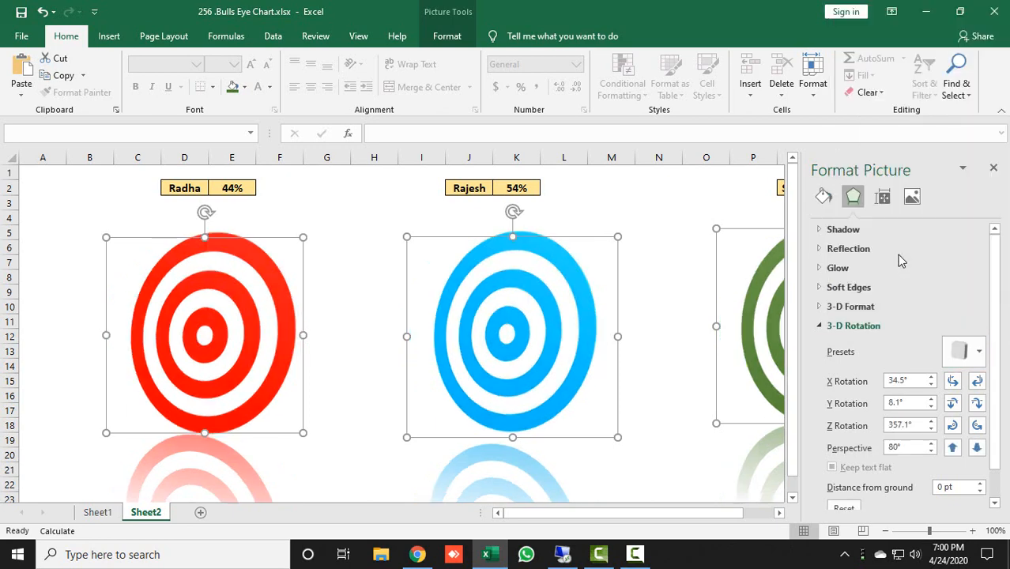
click(993, 167)
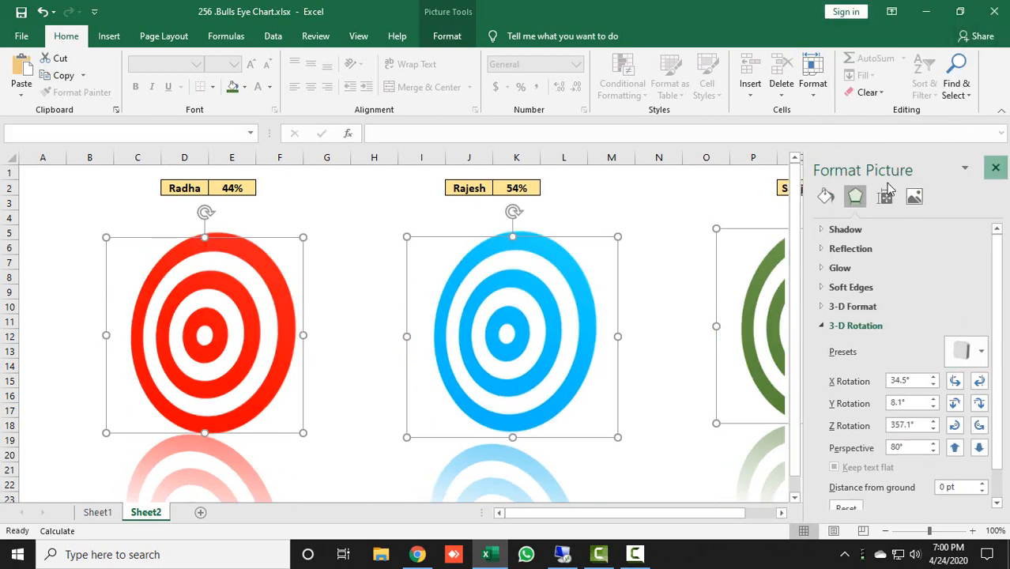
click(656, 189)
- Check the grey floor on Sheet1 and draw a rectangle about 2.2" high across the lower half of the Sheet2 targets
click(119, 513)
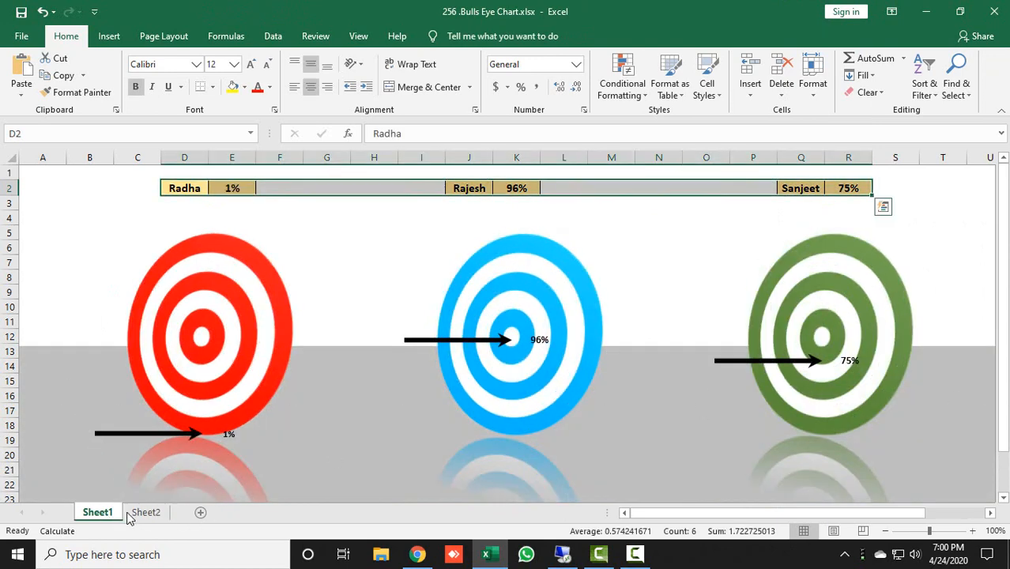
click(136, 513)
click(103, 40)
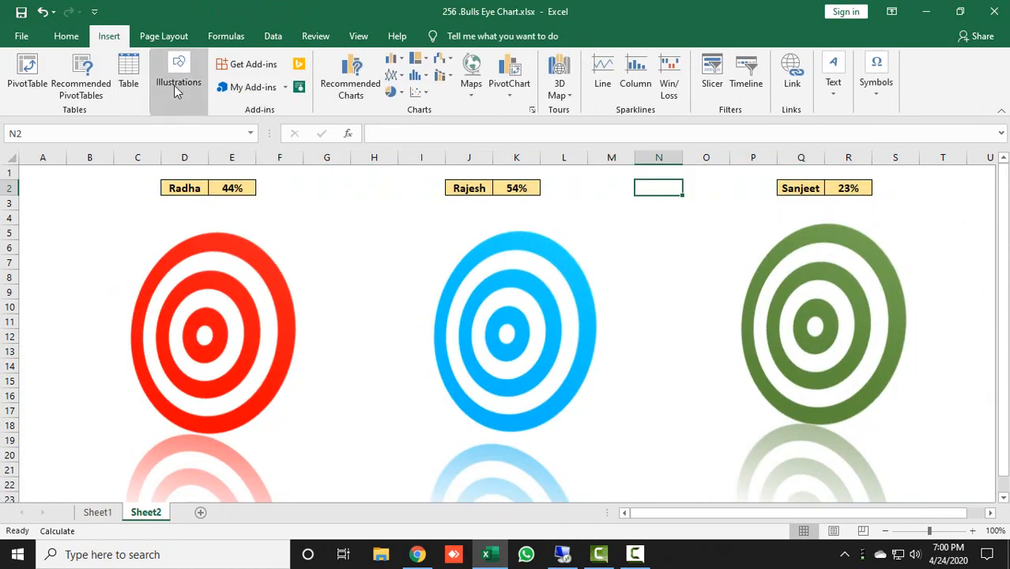
click(181, 93)
click(207, 165)
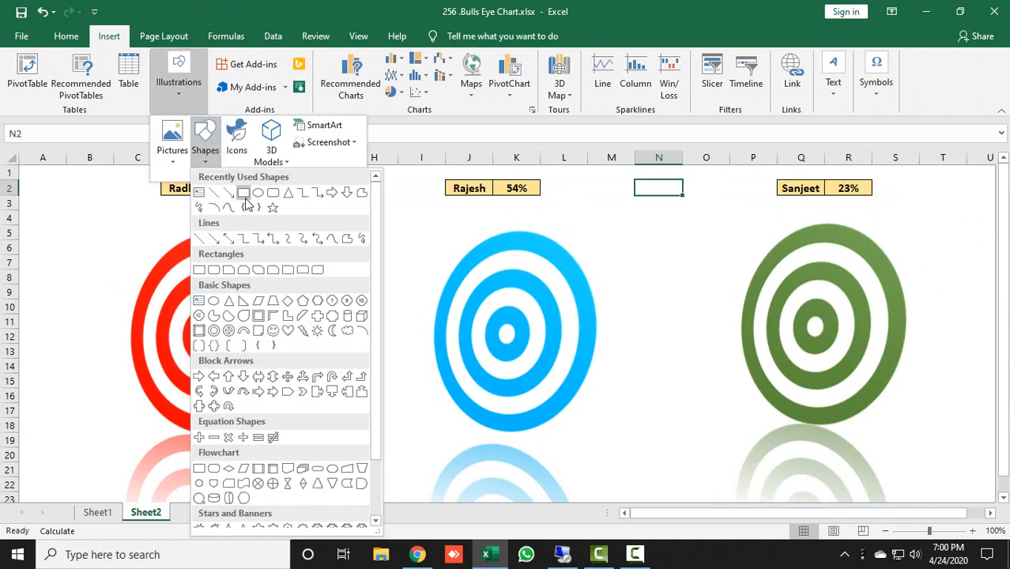
click(244, 195)
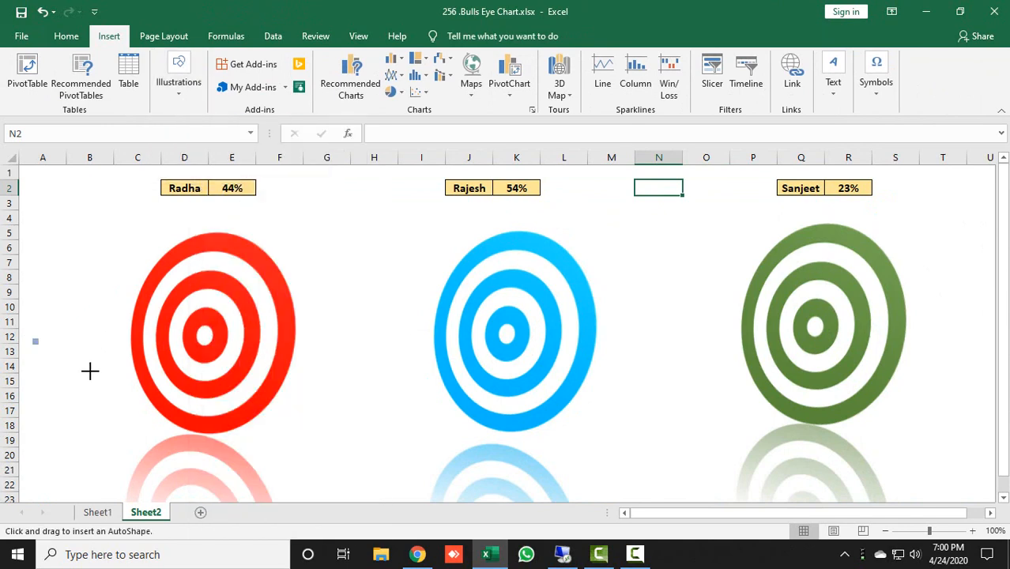
drag(90, 371, 1009, 496)
- Enlarge the rectangle to about 15.09" wide and 3.34" high so it extends past the targets and their reflections
drag(878, 514, 895, 513)
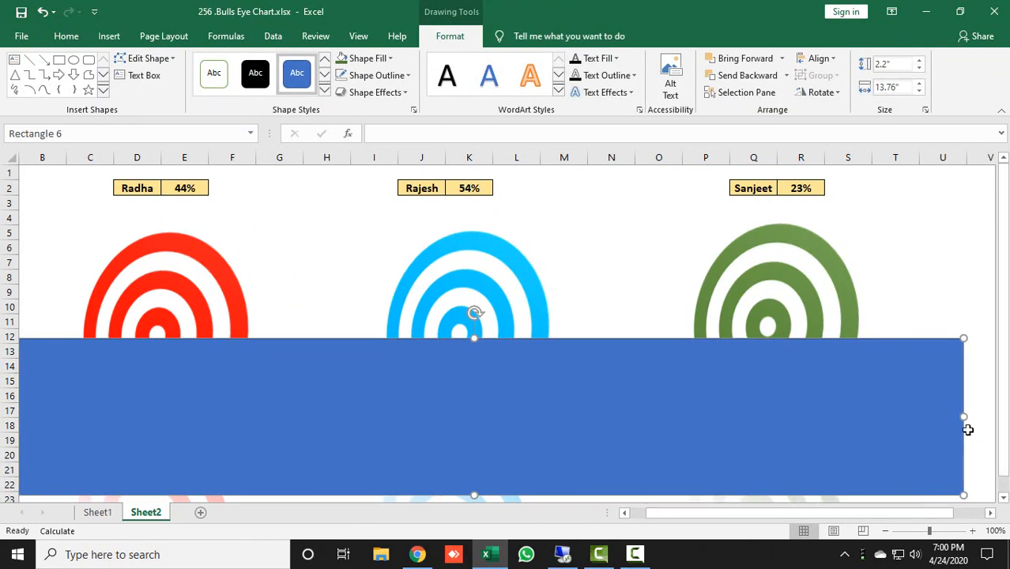
drag(962, 416, 997, 417)
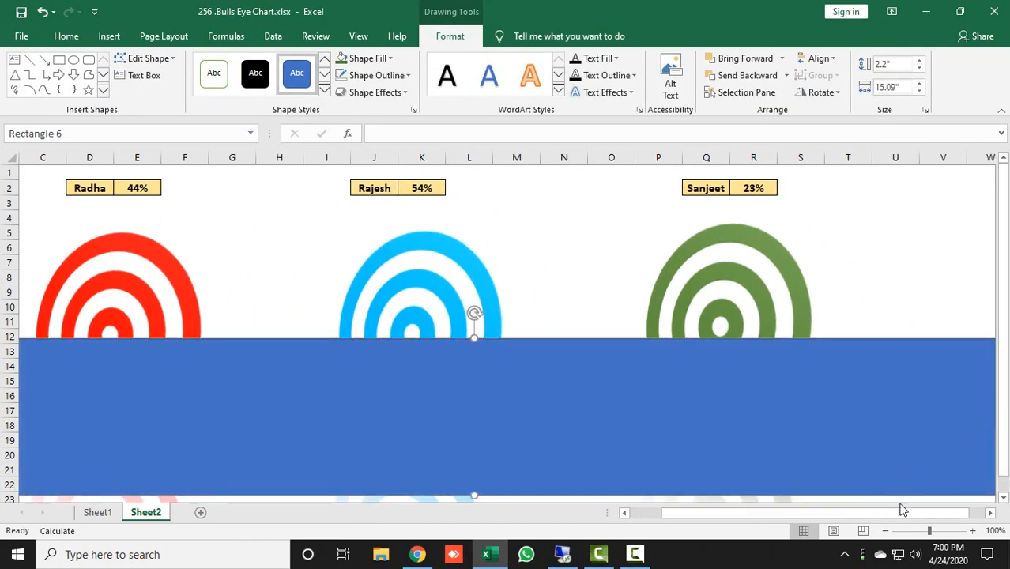
drag(900, 511, 901, 513)
drag(1003, 440, 1003, 446)
drag(474, 482, 474, 537)
drag(765, 510, 350, 511)
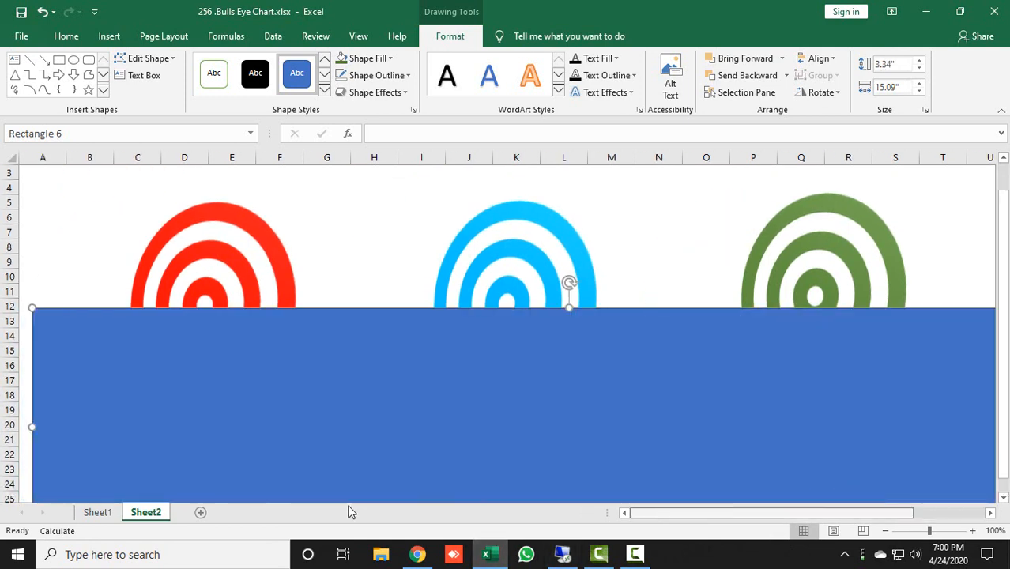
- Widen the floor rectangle to 15.29", remove its outline and fill it with White, Background 1, Darker 25%
drag(32, 426, 19, 426)
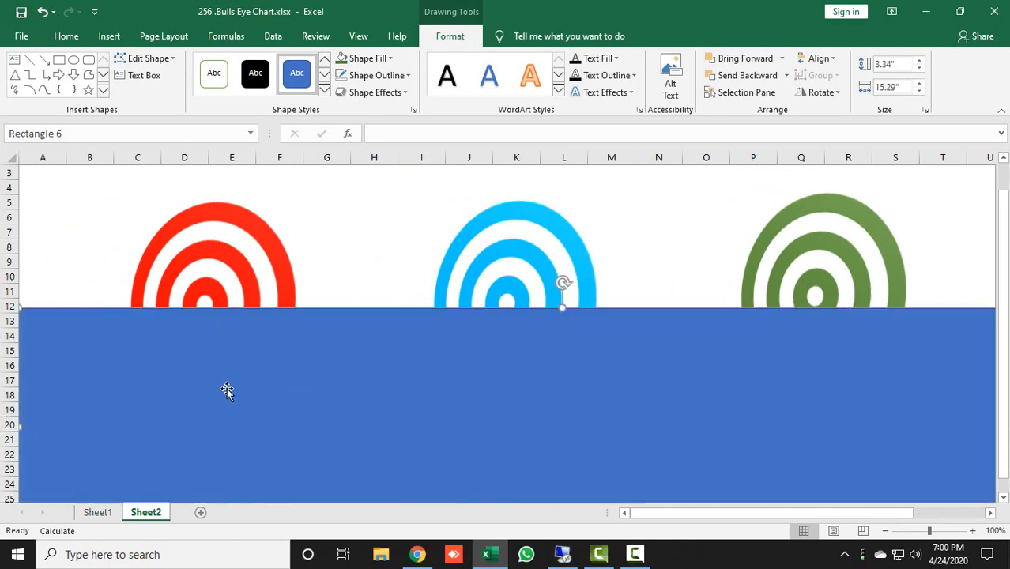
click(377, 75)
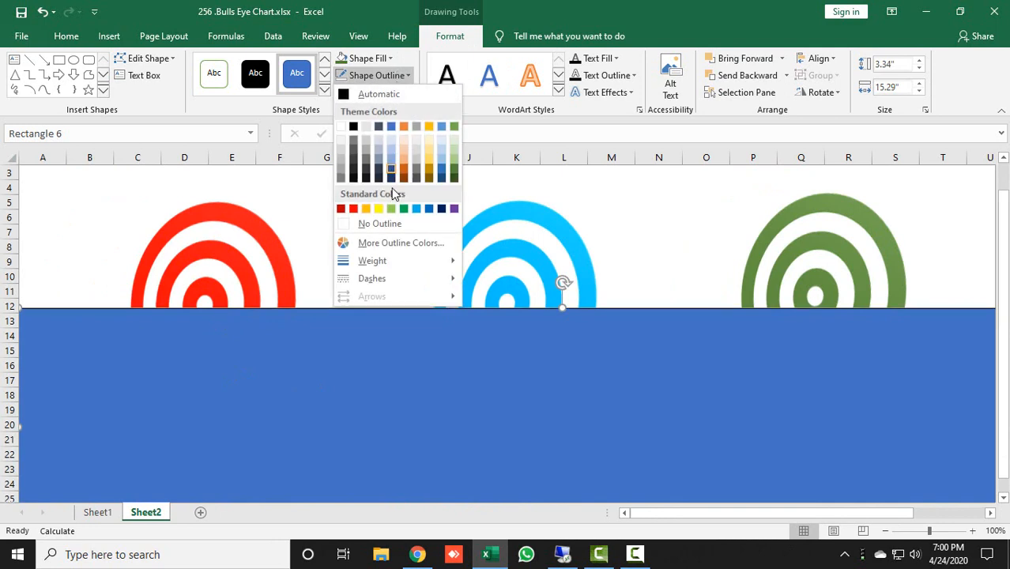
click(376, 224)
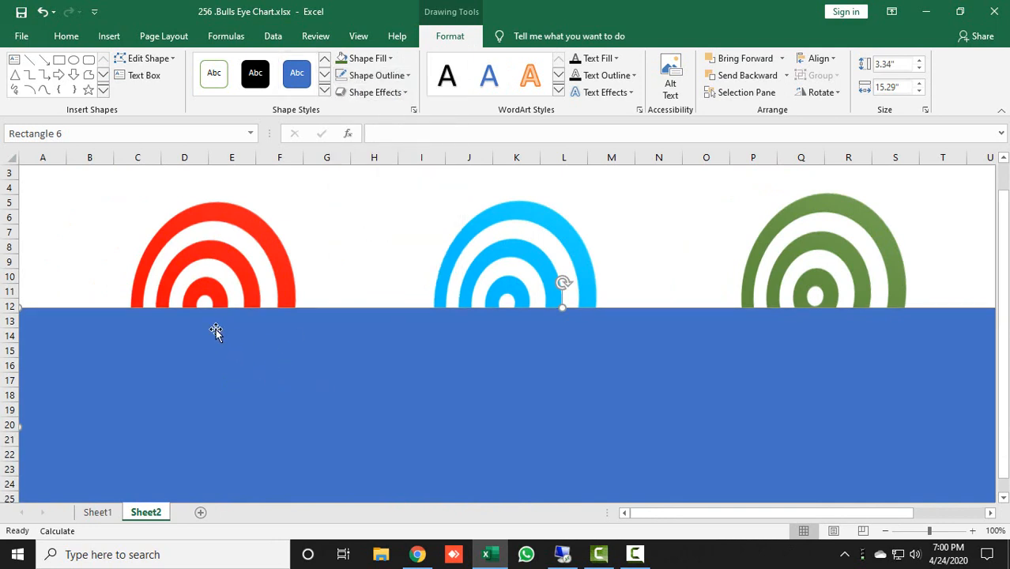
click(376, 59)
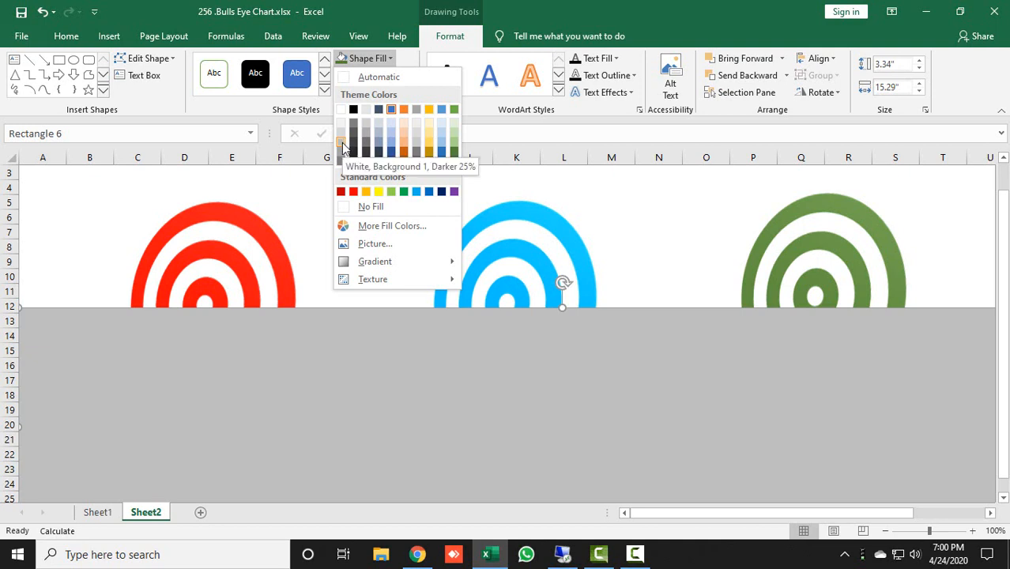
click(341, 142)
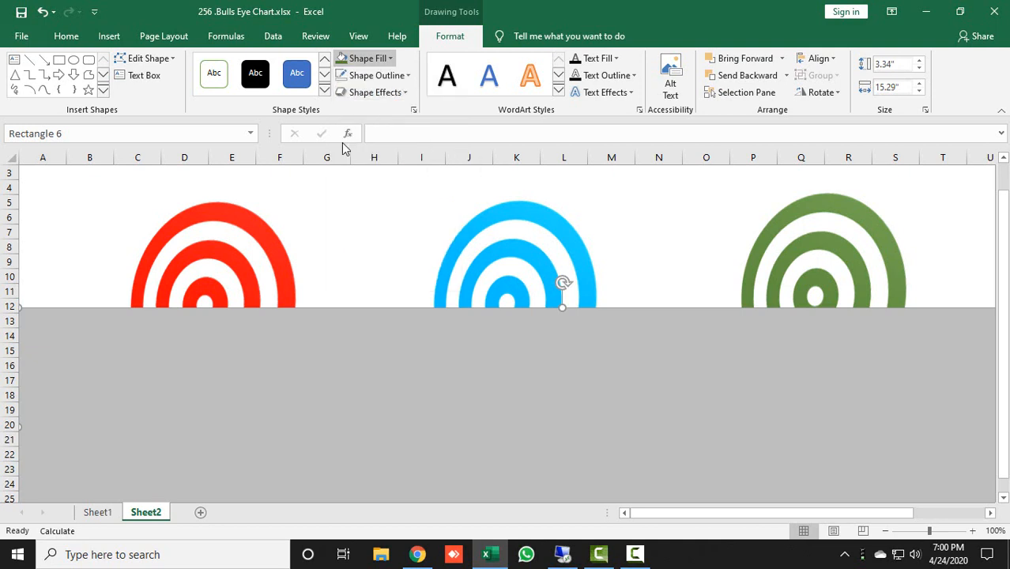
- Send the grey floor rectangle behind the three targets and deselect it
right_click(268, 380)
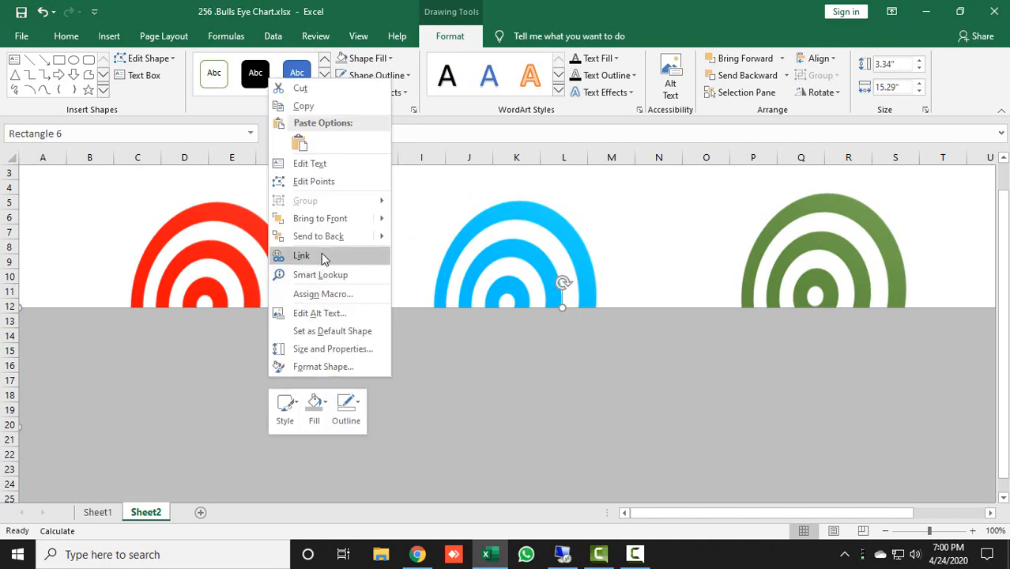
click(331, 236)
click(361, 262)
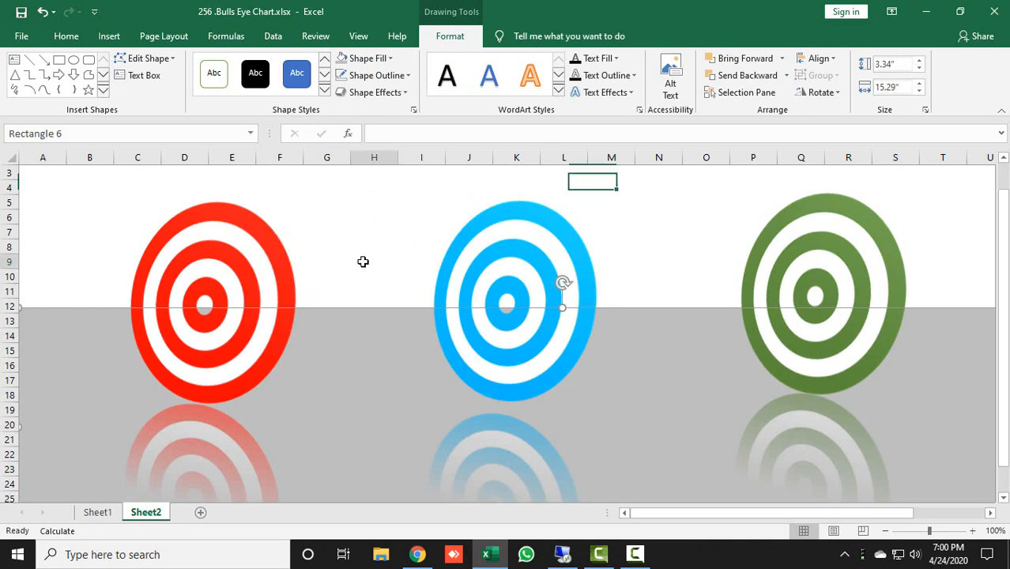
- Check the finished arrows on Sheet1 and insert a 2-D Line with Markers chart from Sheet2 cells D2:E2
click(97, 512)
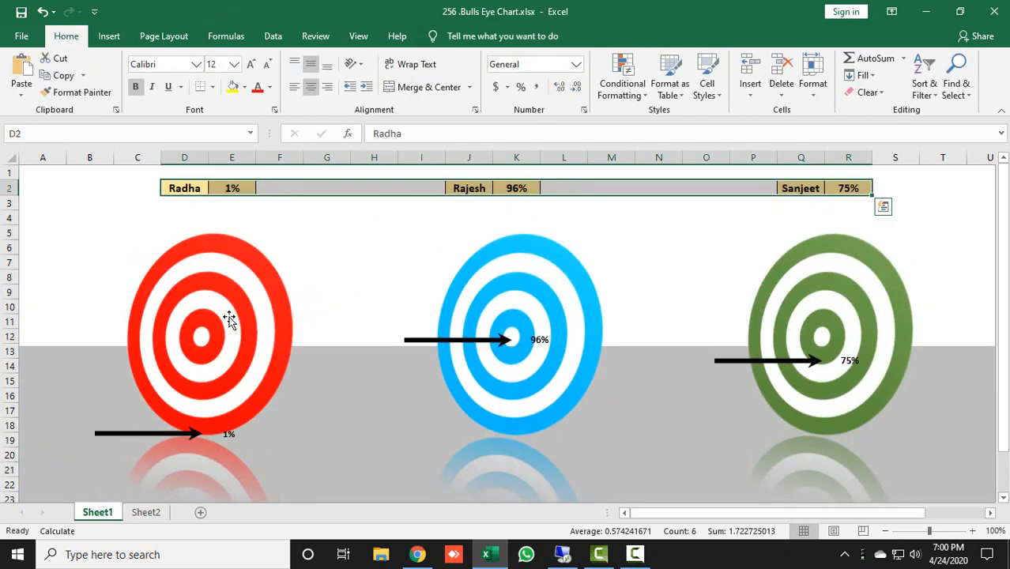
click(158, 510)
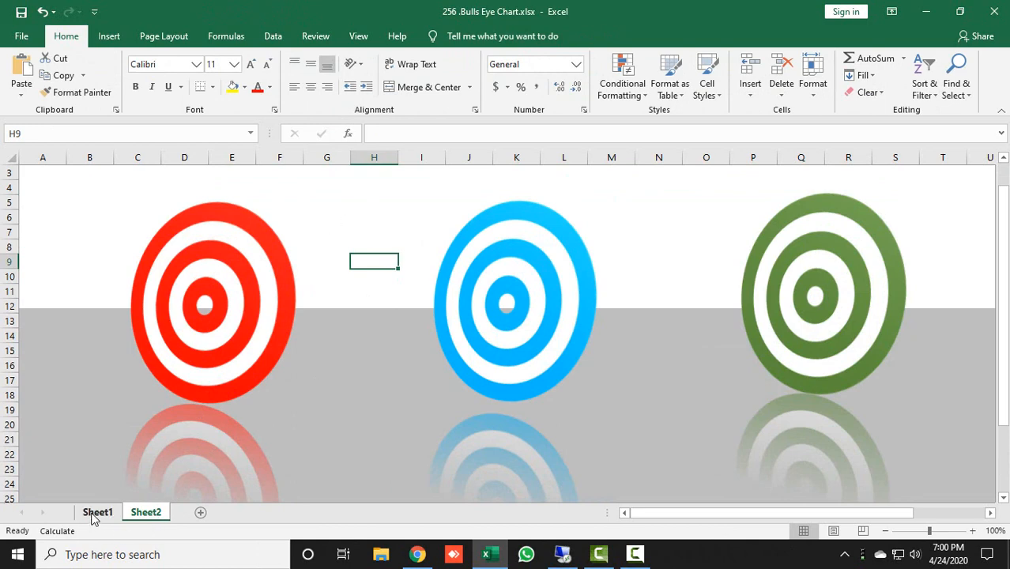
click(95, 514)
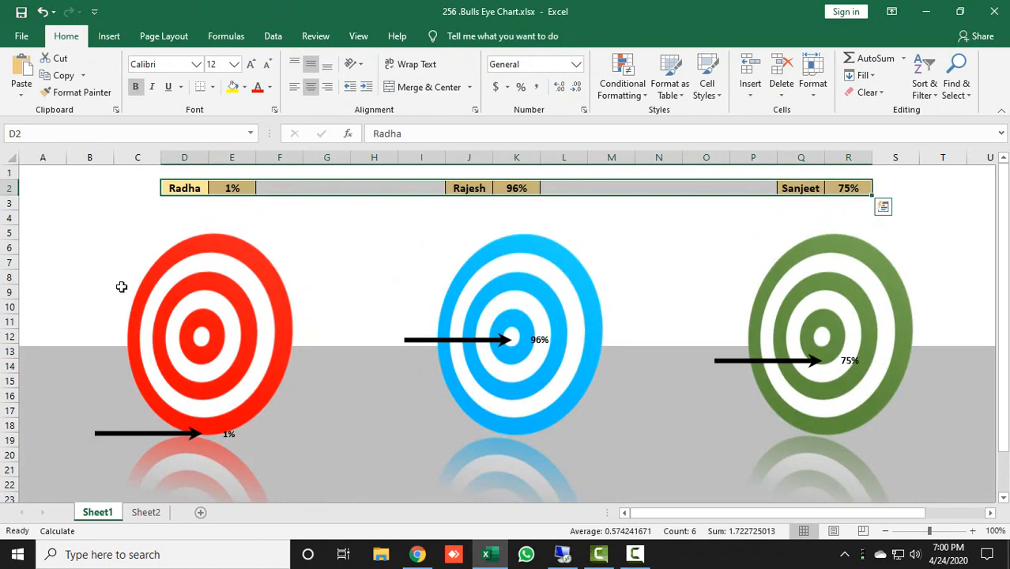
click(146, 513)
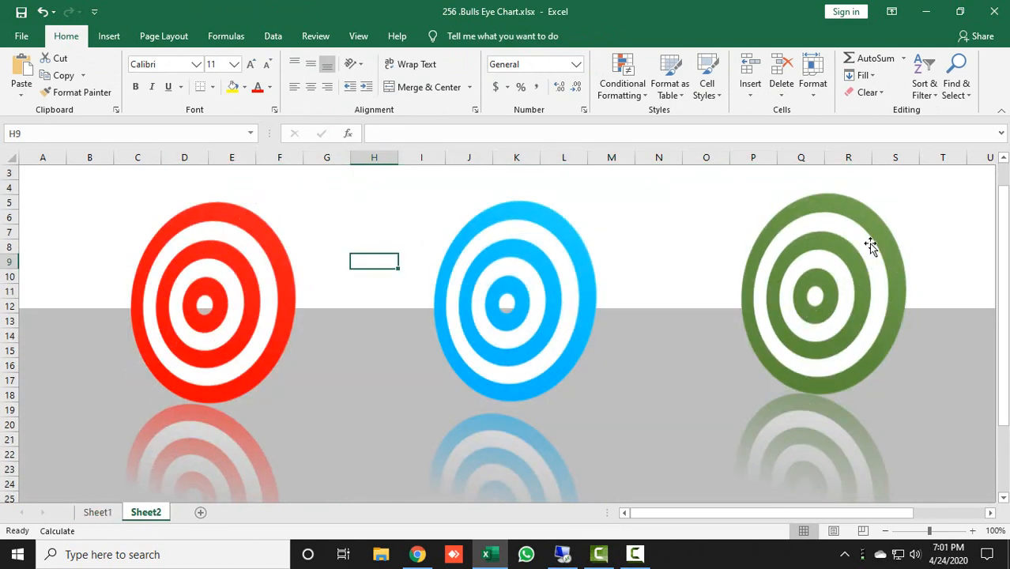
drag(1002, 258, 1001, 230)
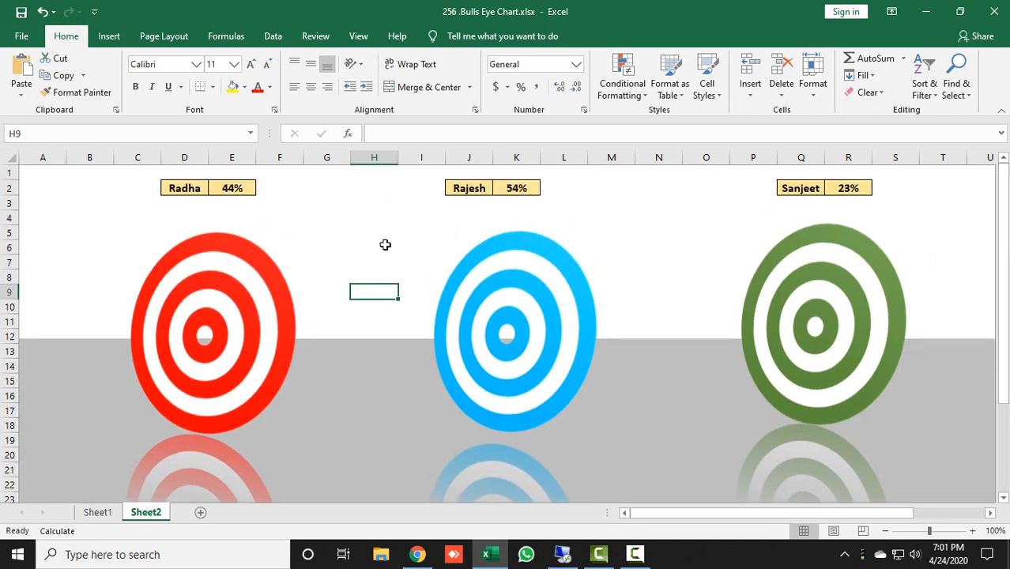
click(328, 218)
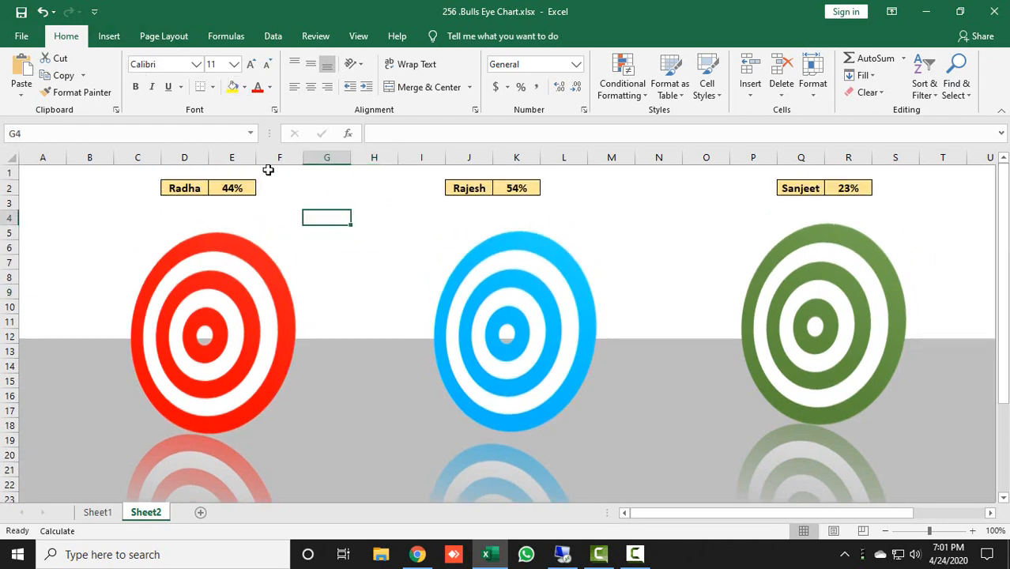
drag(201, 188, 229, 188)
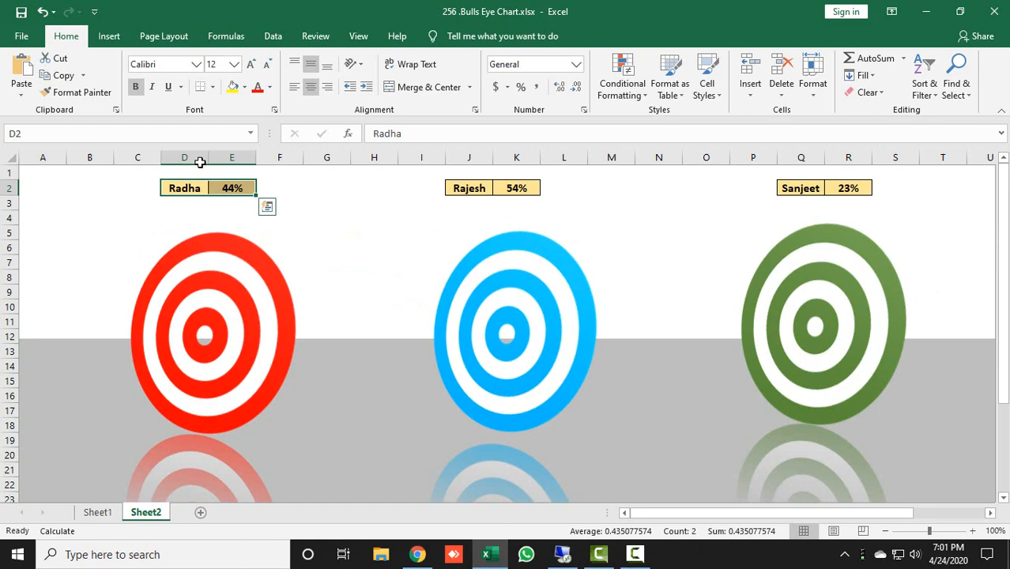
click(114, 38)
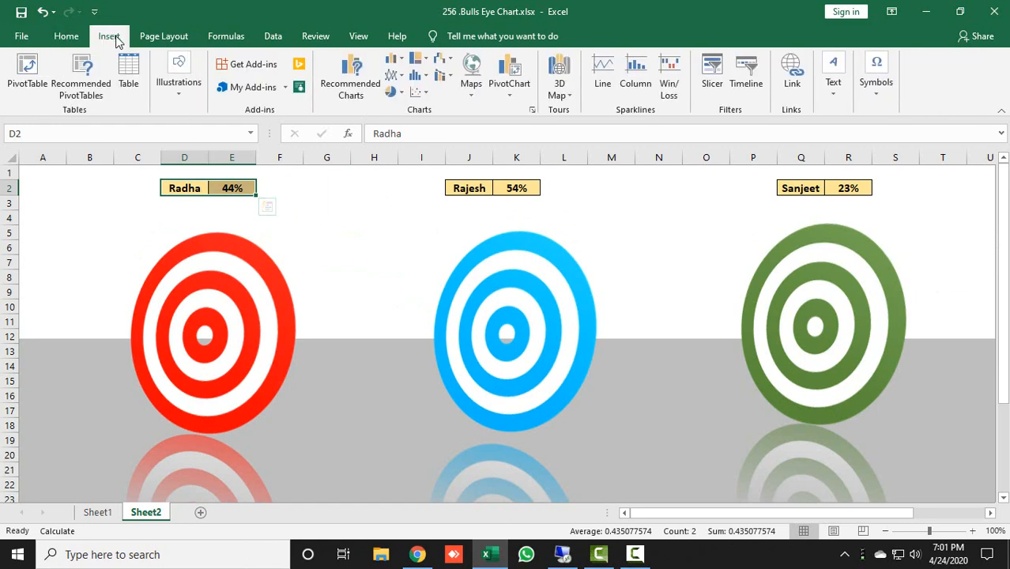
click(397, 76)
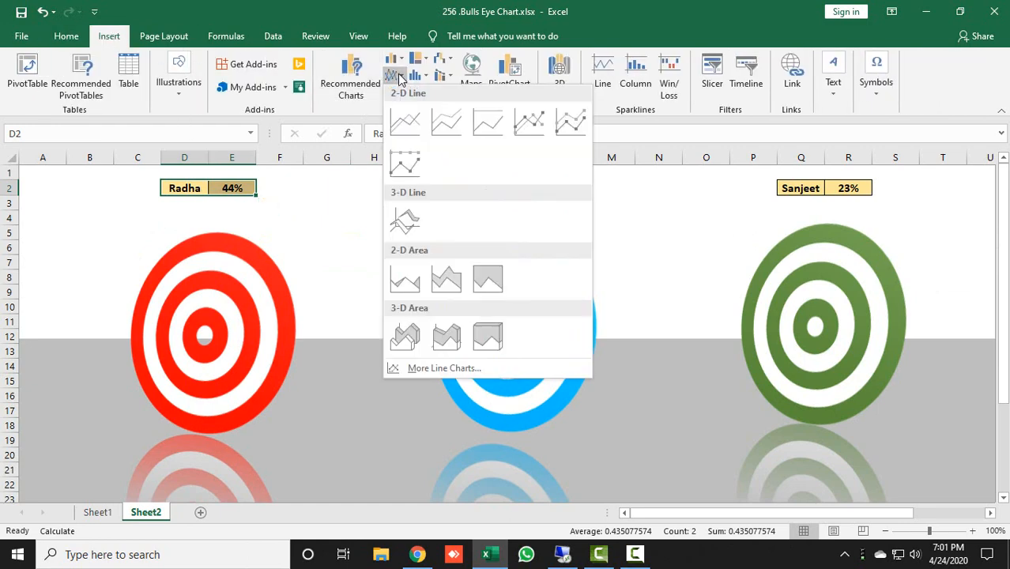
click(529, 120)
drag(426, 237, 421, 228)
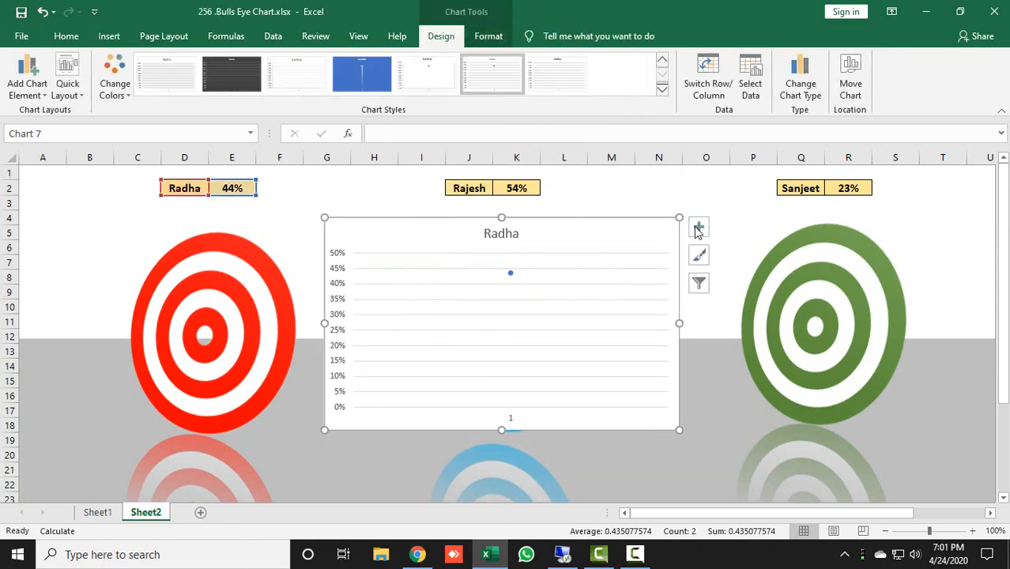
- Remove the chart title, gridlines and horizontal axis from the new line chart
click(698, 228)
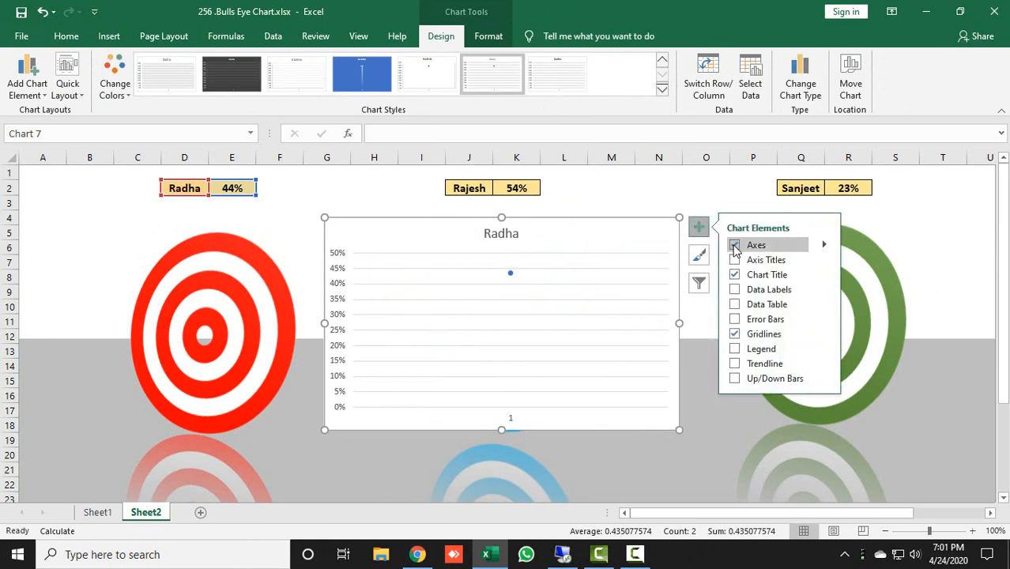
click(734, 274)
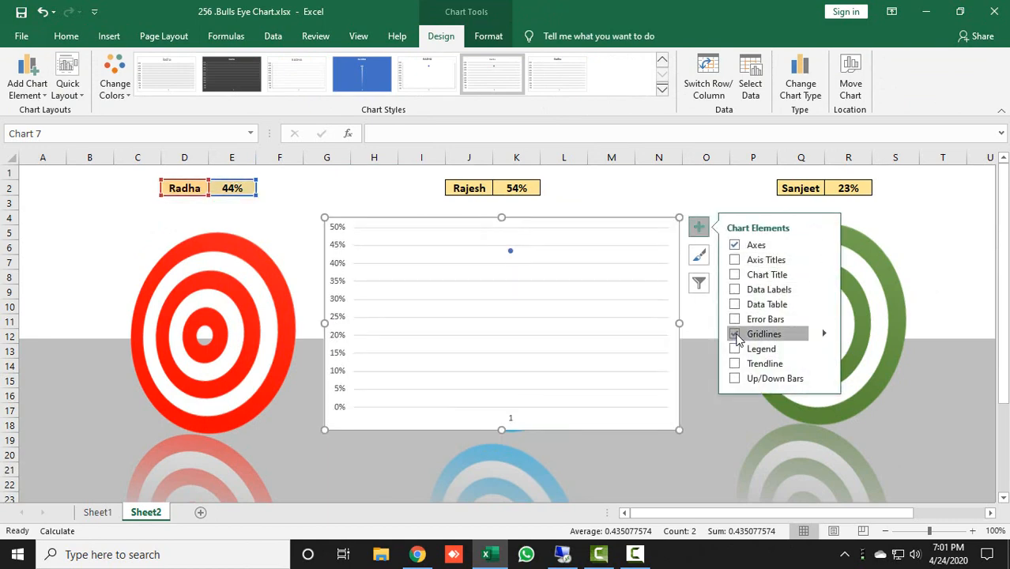
click(735, 334)
click(705, 203)
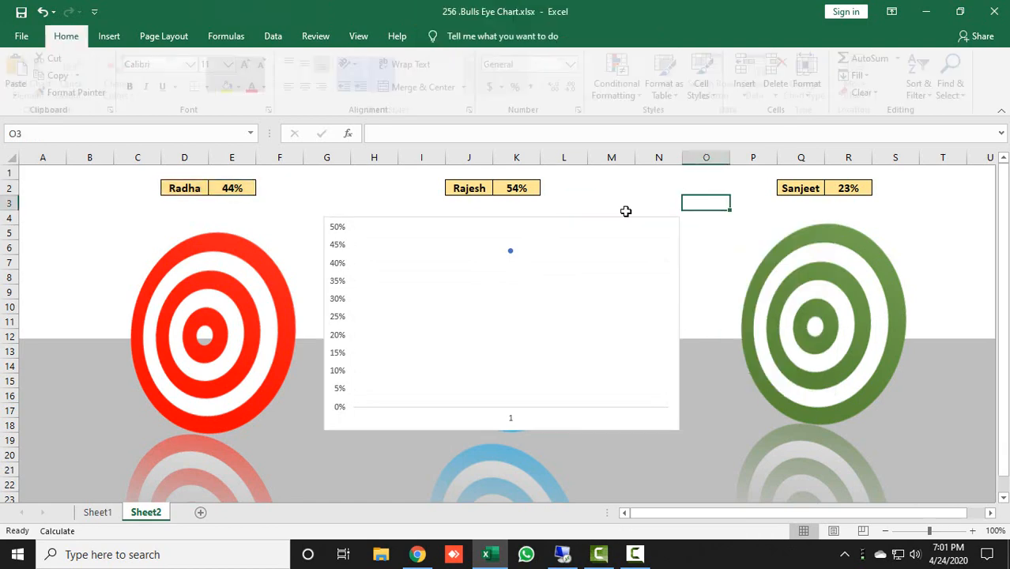
click(510, 417)
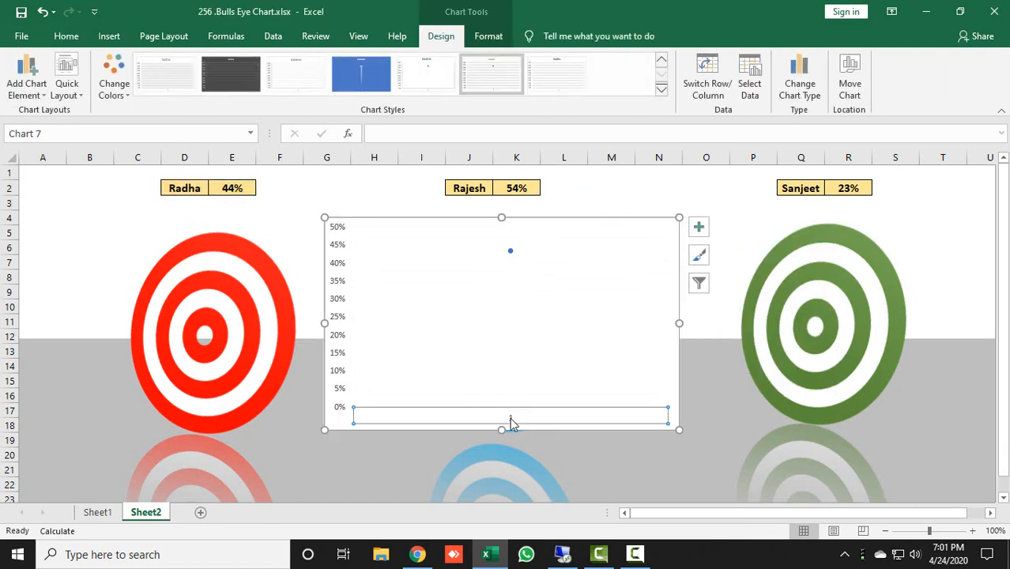
key(Delete)
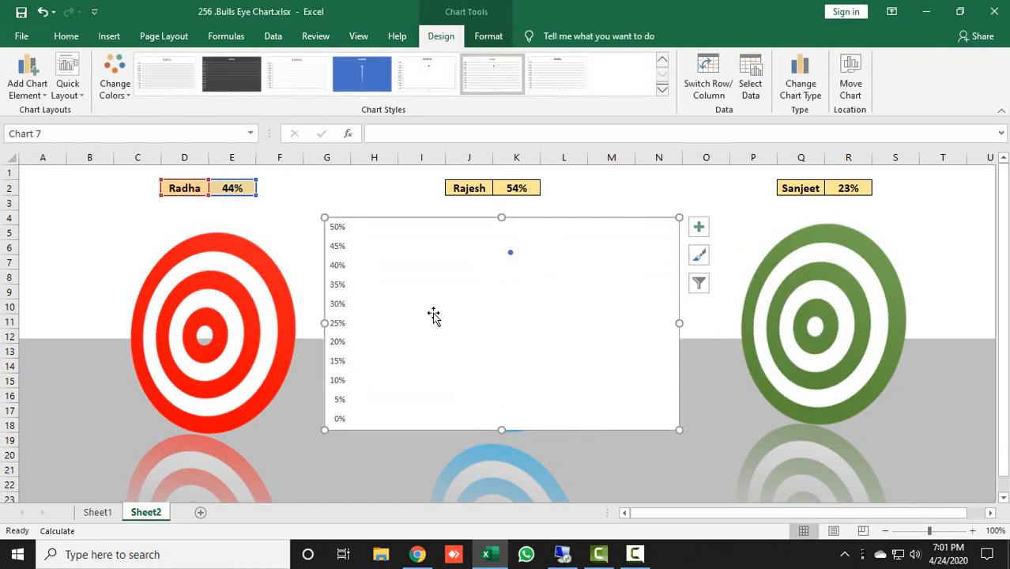
- Set the chart's vertical axis to minimum 0, maximum 1 and major unit 0.2
click(341, 273)
right_click(339, 268)
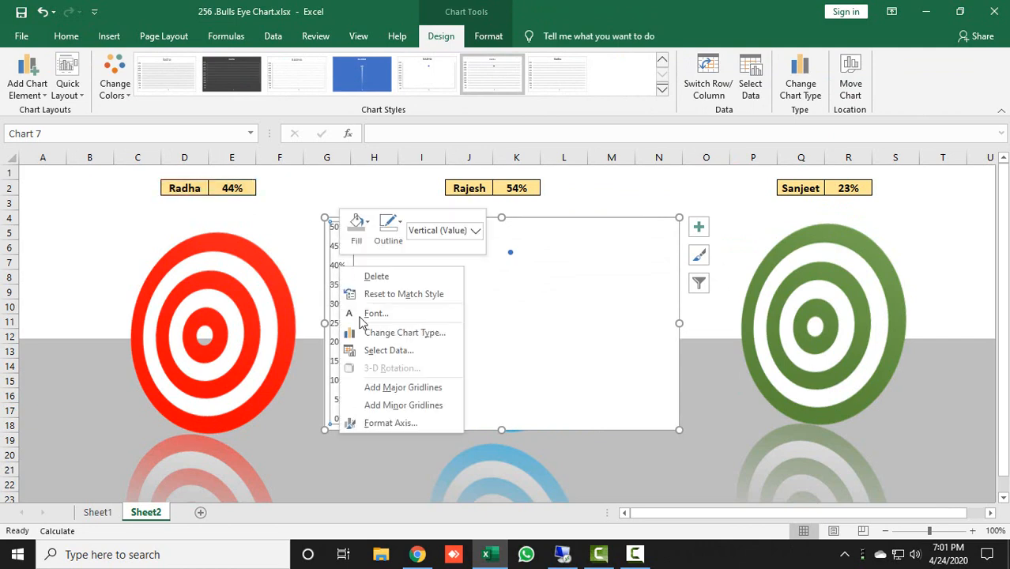
click(399, 422)
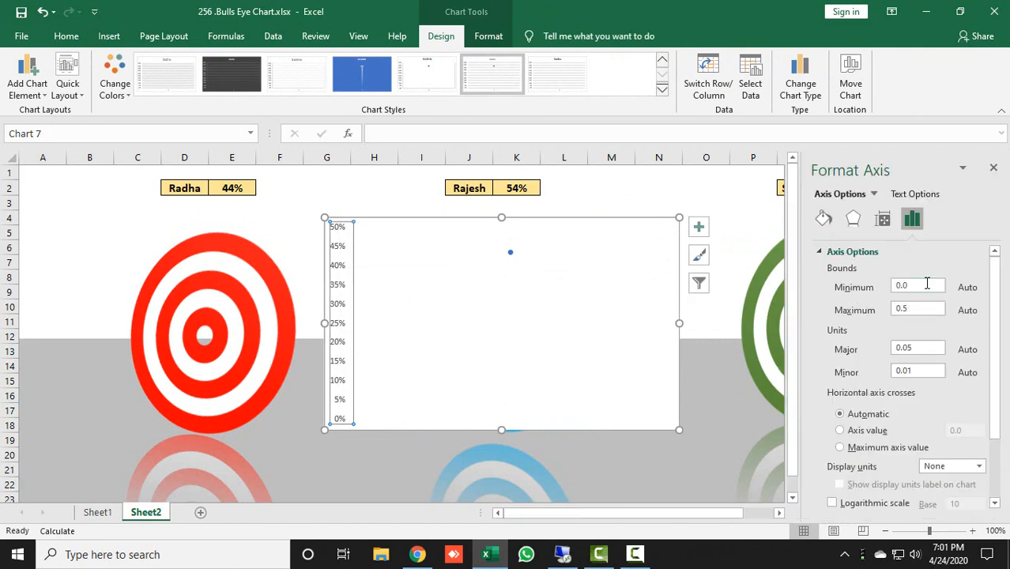
drag(926, 284, 885, 287)
text(0)
drag(943, 311, 810, 316)
text(1)
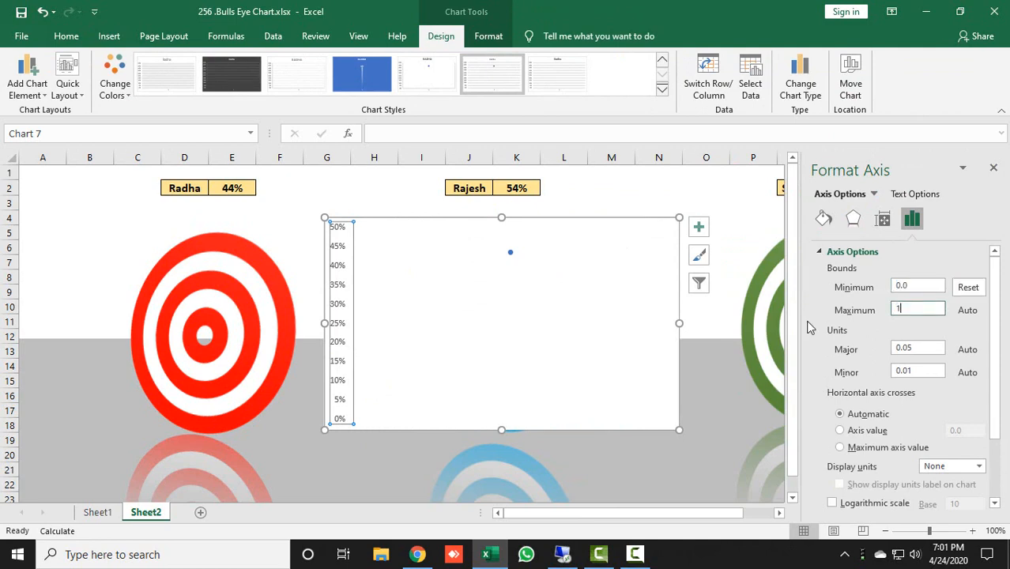
click(932, 349)
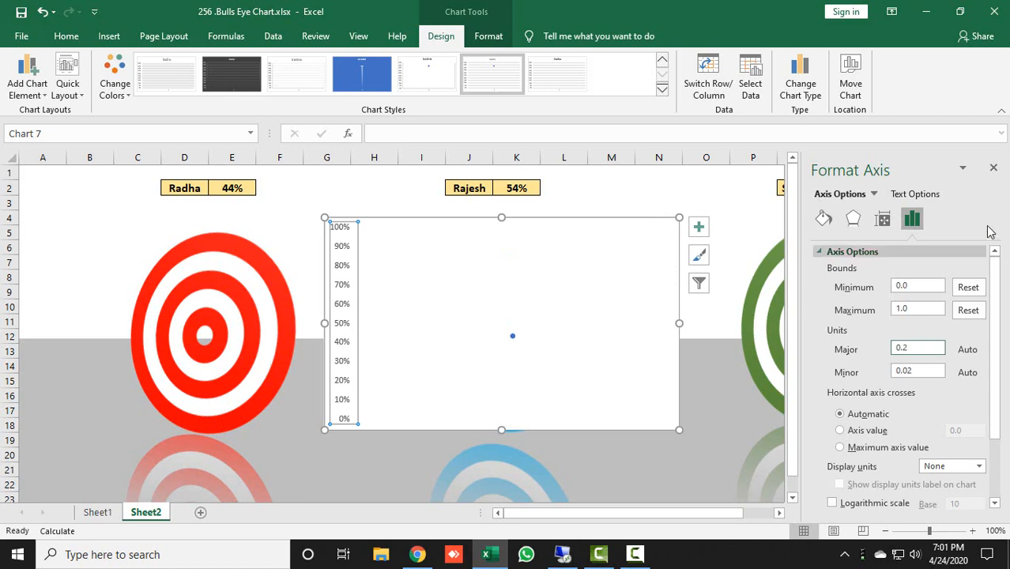
click(994, 169)
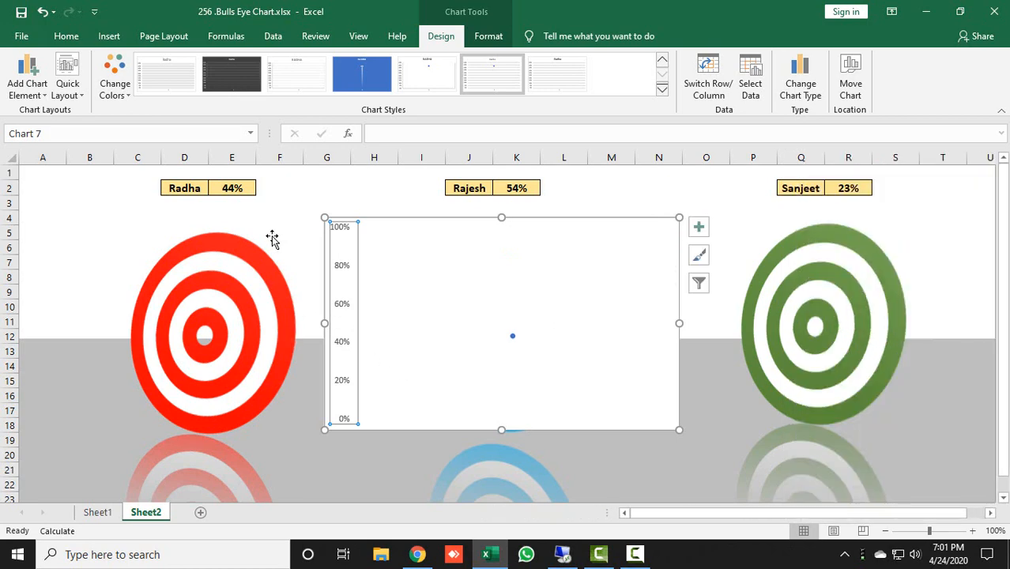
- Make the chart area transparent with no fill and no outline
click(417, 240)
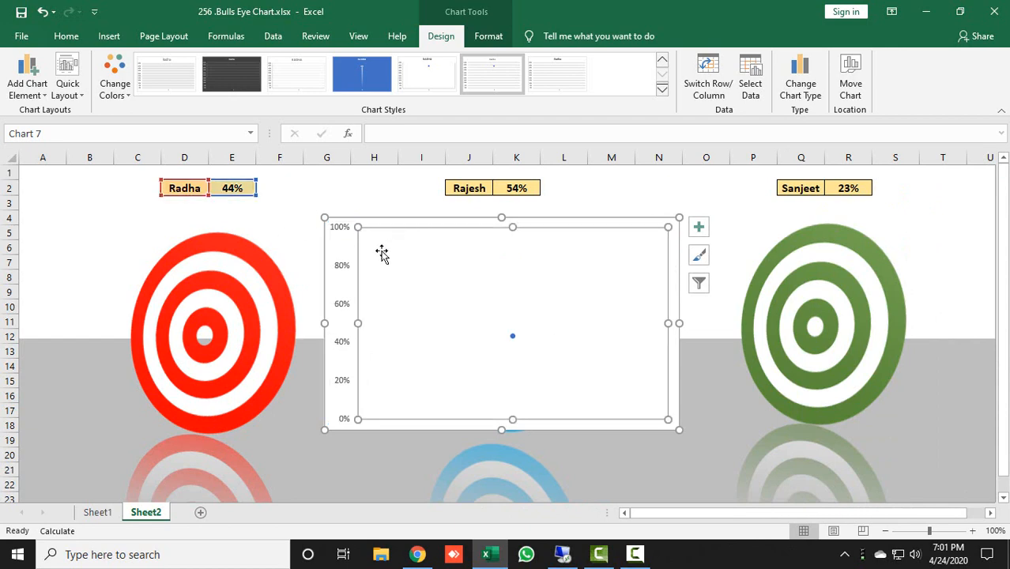
click(406, 220)
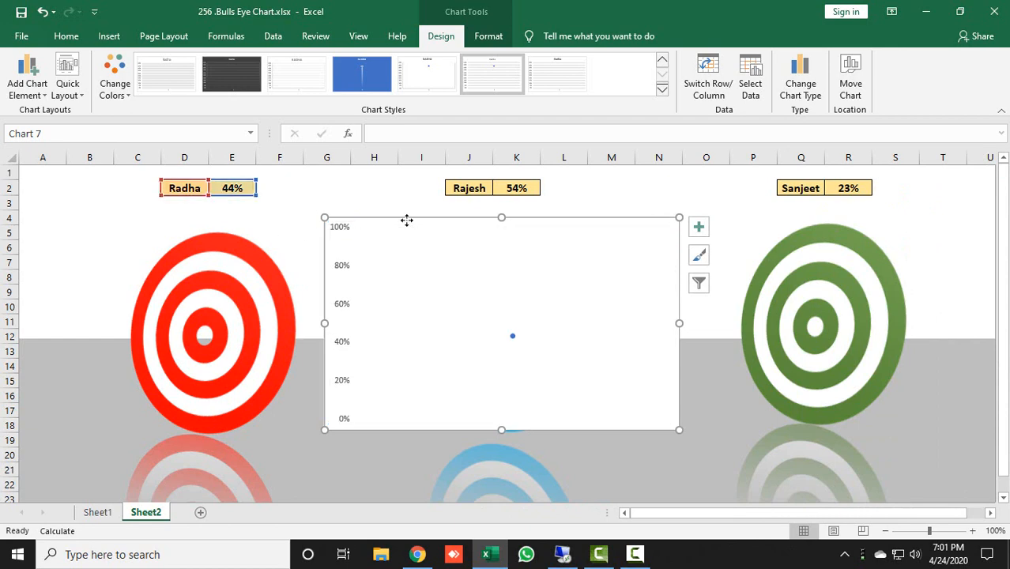
click(474, 40)
click(437, 60)
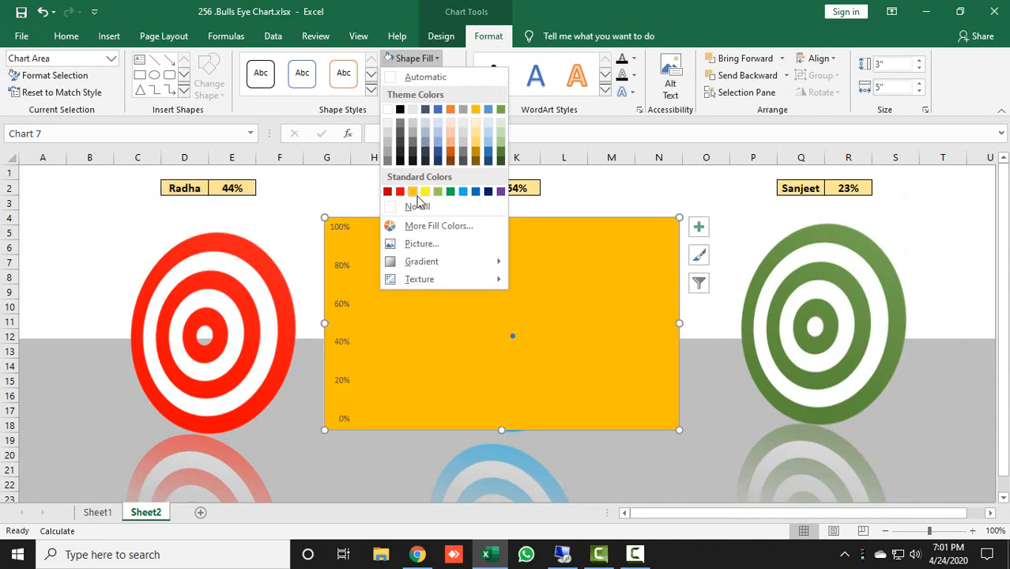
click(416, 203)
click(419, 76)
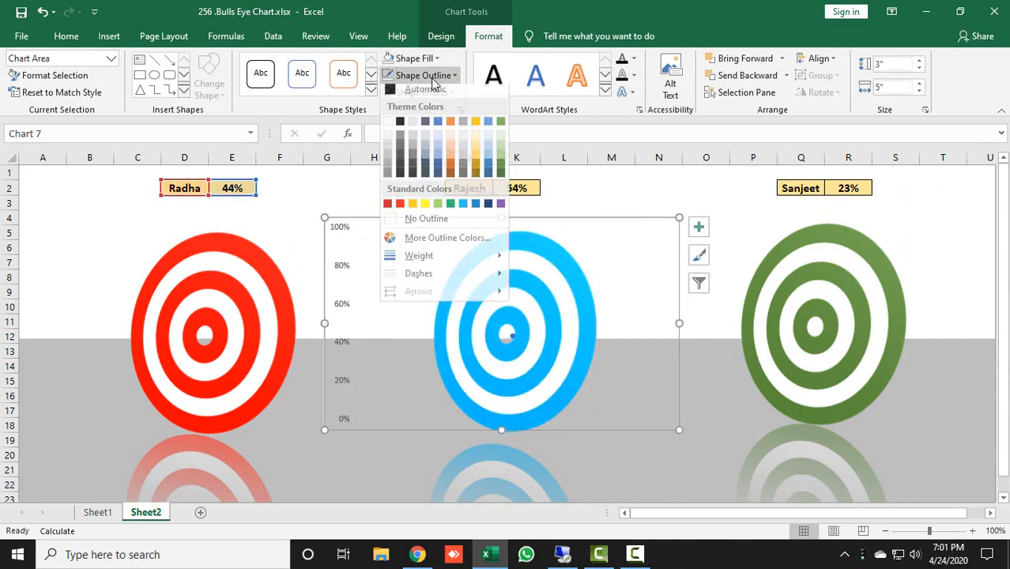
click(427, 223)
click(392, 196)
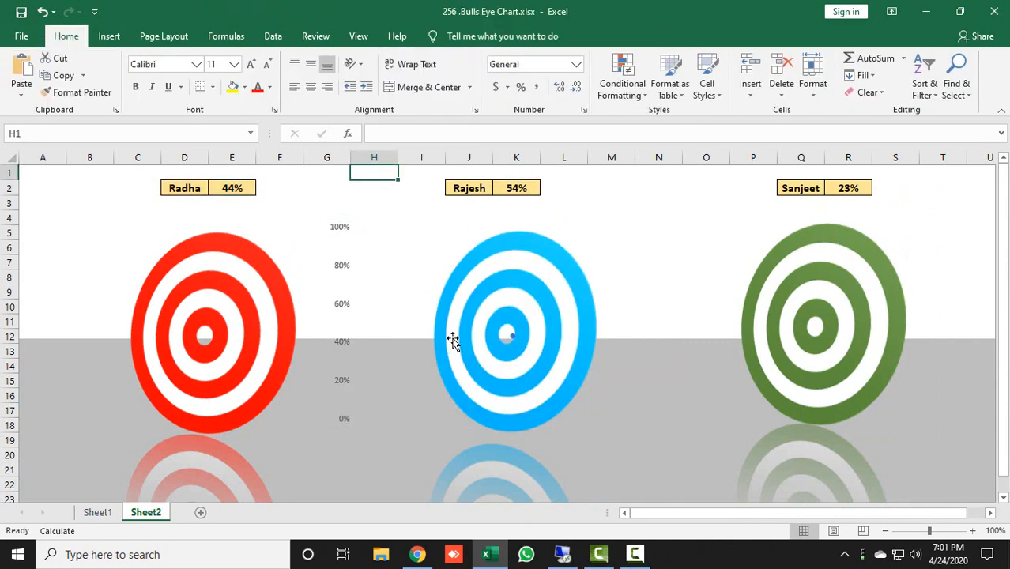
- Shrink the transparent line chart's width and height into a small chart between the red and blue targets
click(393, 241)
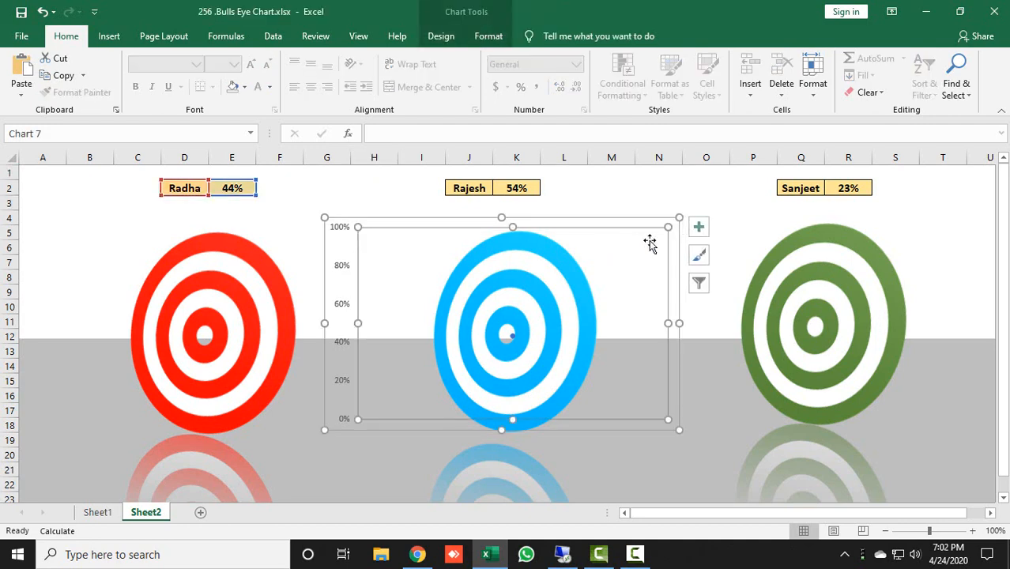
drag(679, 217, 543, 219)
drag(544, 324, 487, 323)
drag(407, 222, 423, 298)
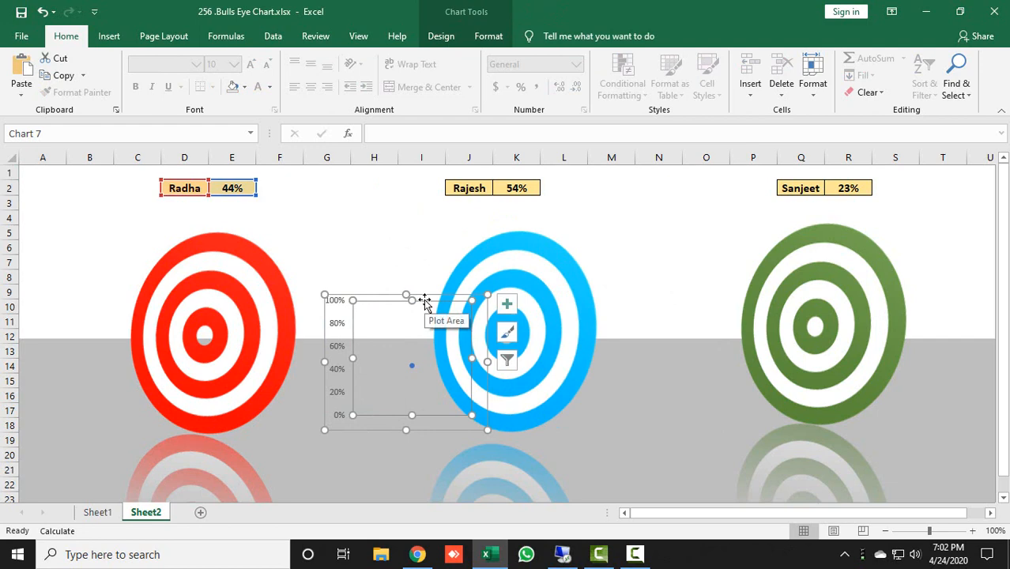
click(406, 215)
- Check the finished arrows on Sheet1 and draw a horizontal arrow about 1.63" long above the red target on Sheet2
click(97, 512)
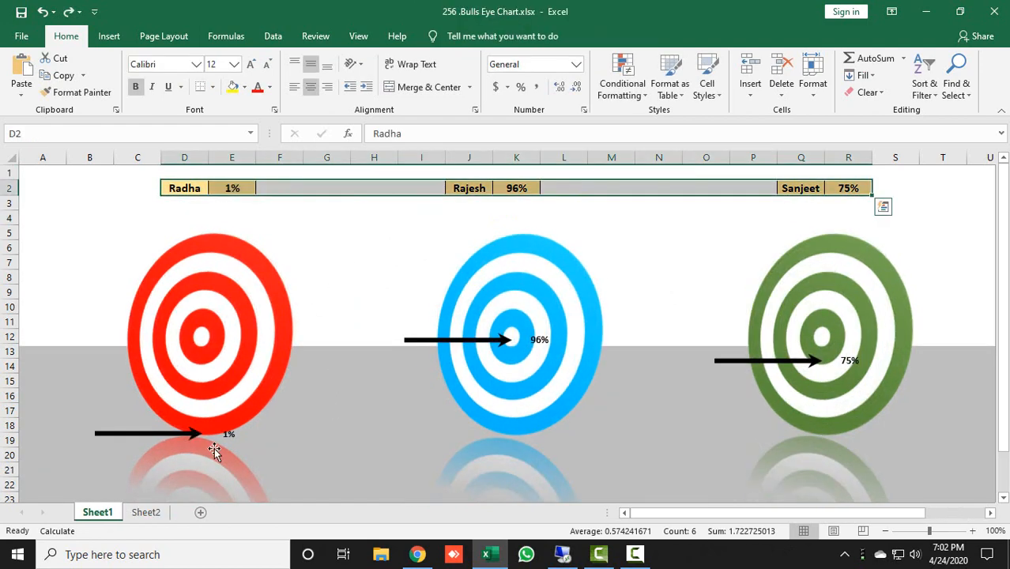
click(146, 512)
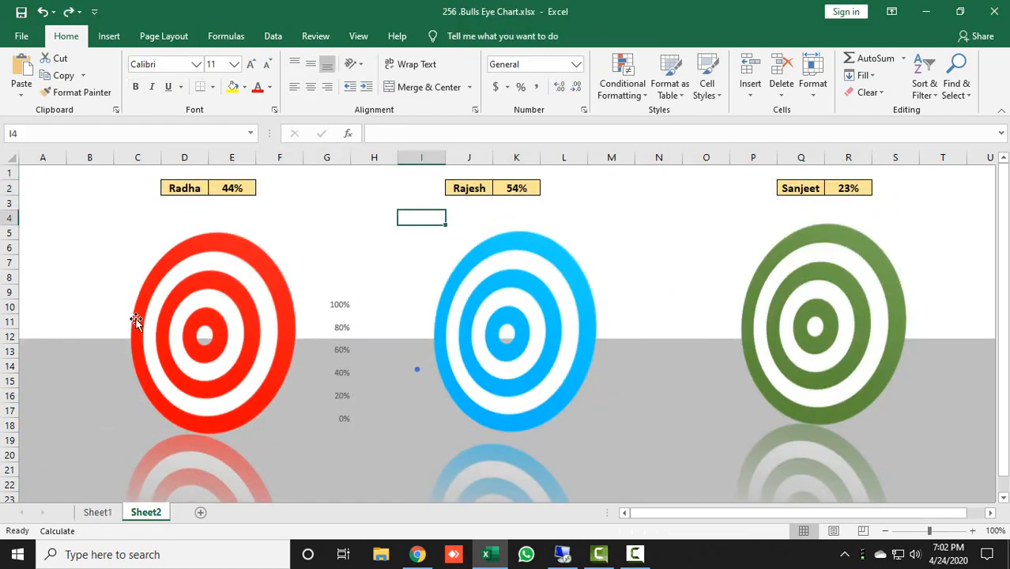
click(108, 36)
click(178, 82)
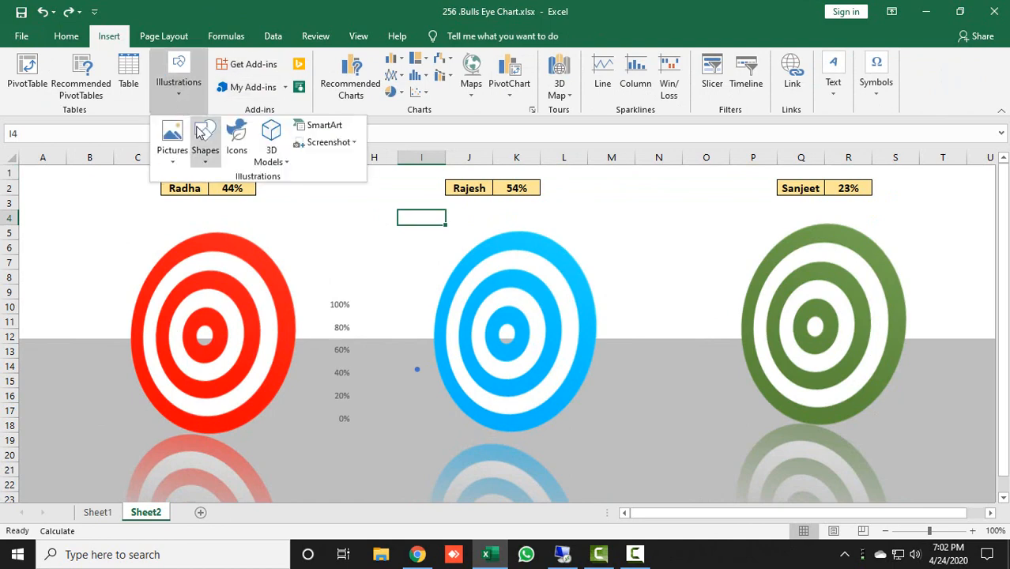
click(205, 159)
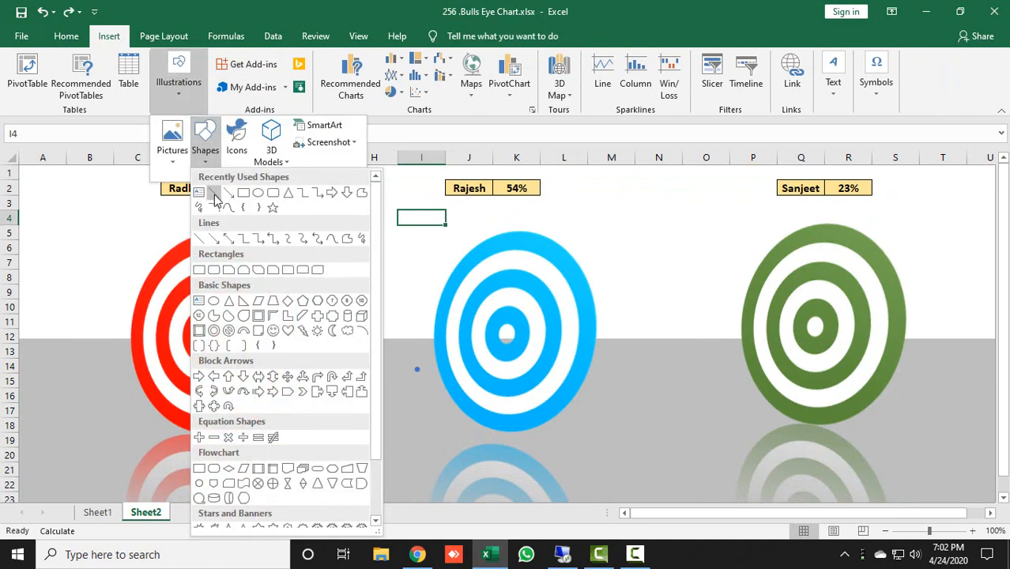
click(214, 237)
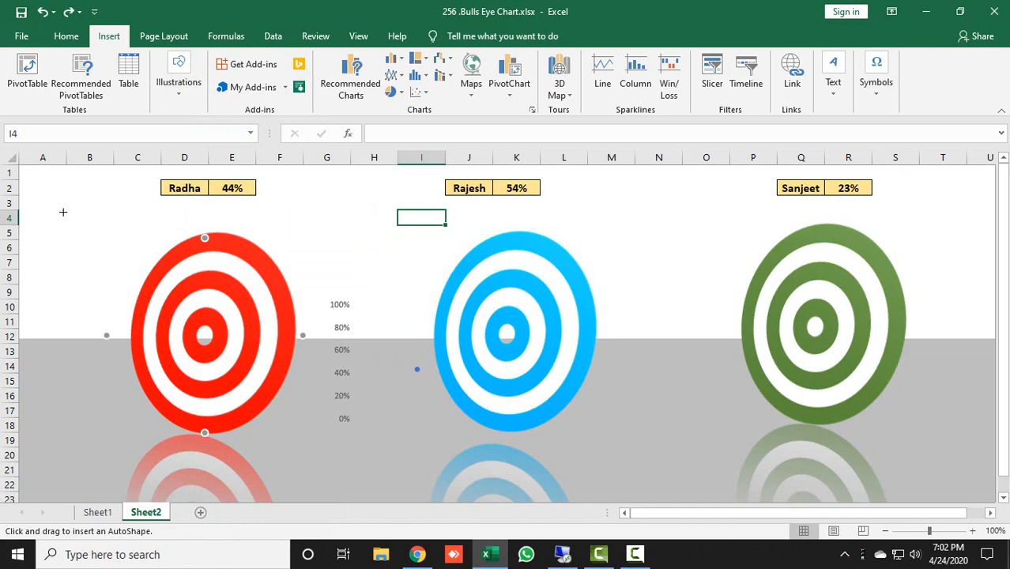
drag(63, 212, 177, 211)
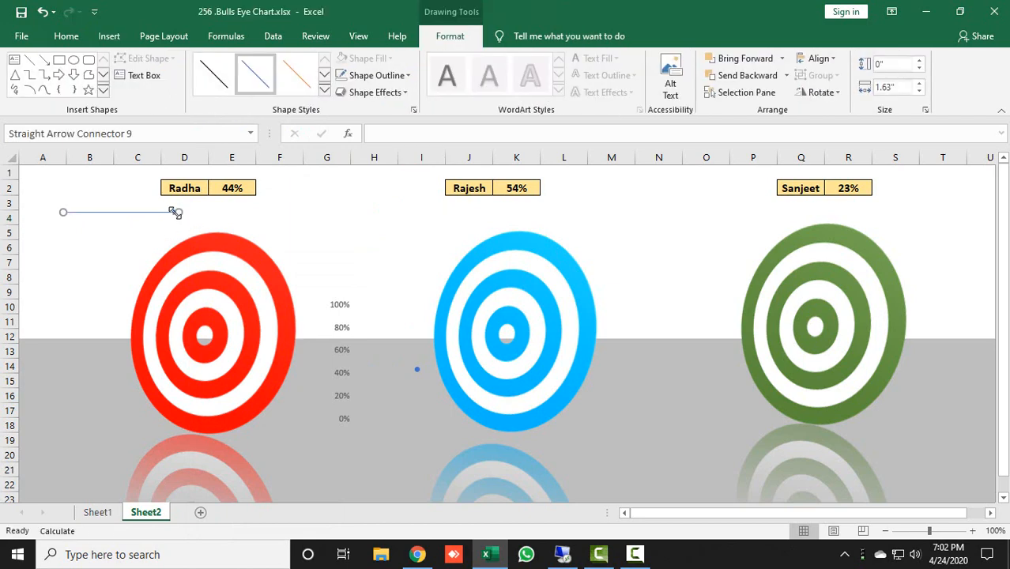
- Set the drawn arrow's line width to 5 pt
right_click(175, 212)
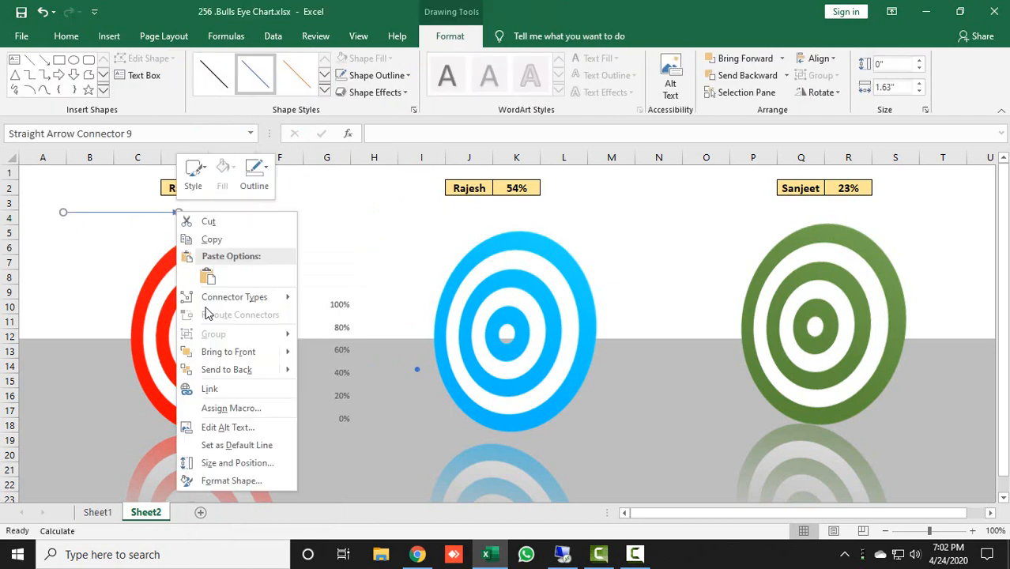
click(237, 480)
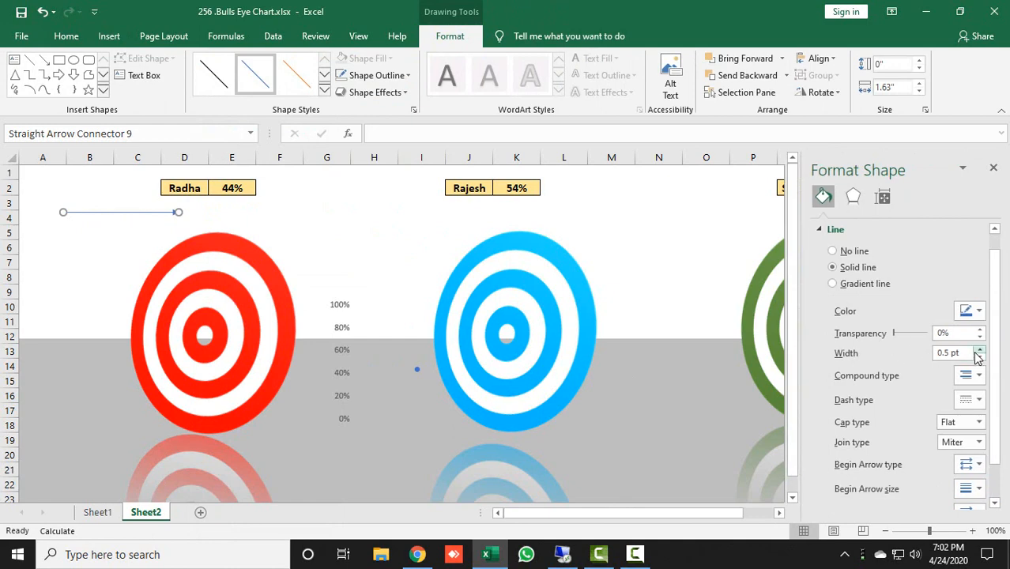
drag(963, 353, 842, 358)
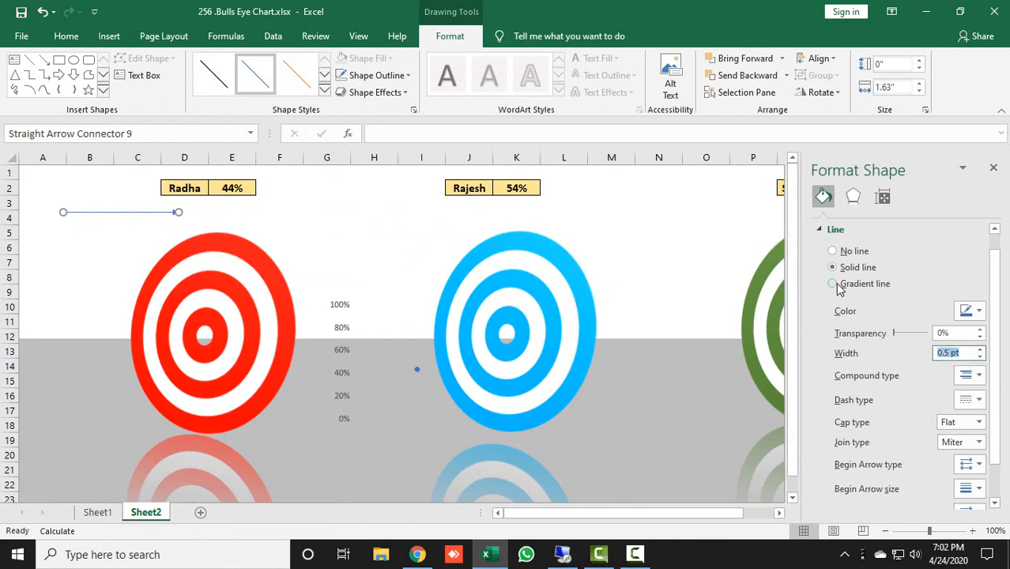
text(5)
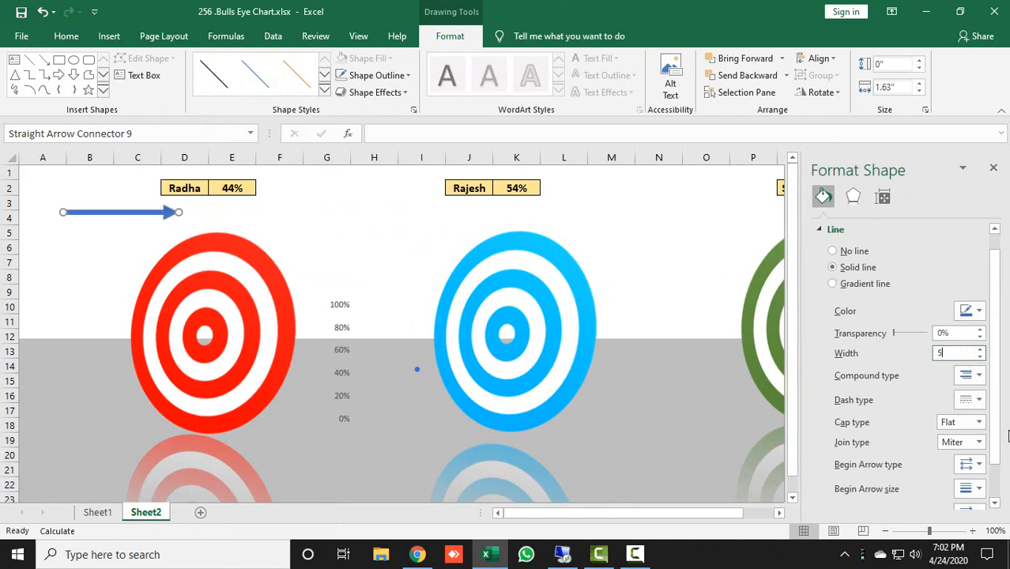
- Give the arrow a stealth-style end arrowhead and color its line black
scroll(997, 447, down, 1)
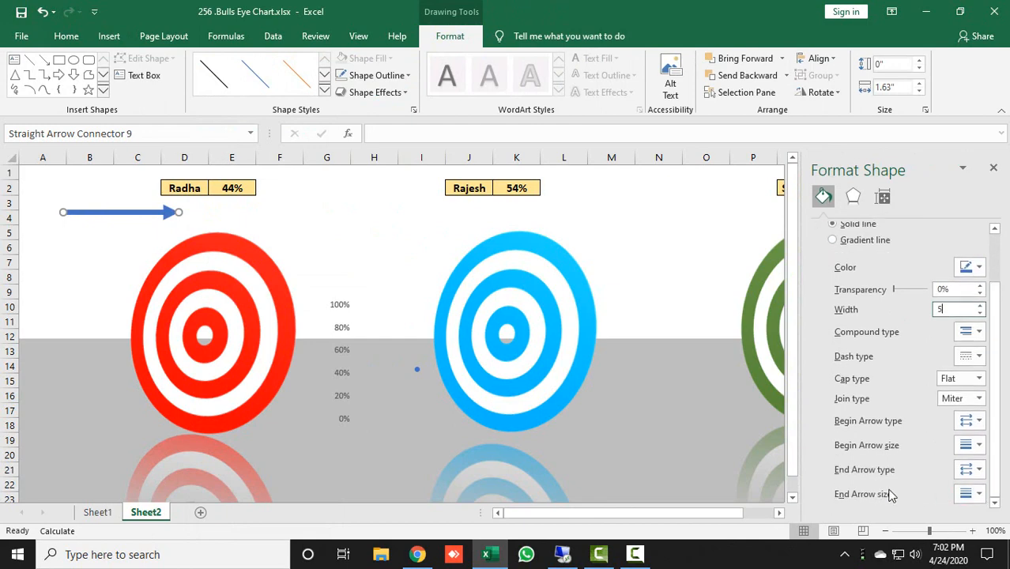
click(970, 470)
click(947, 517)
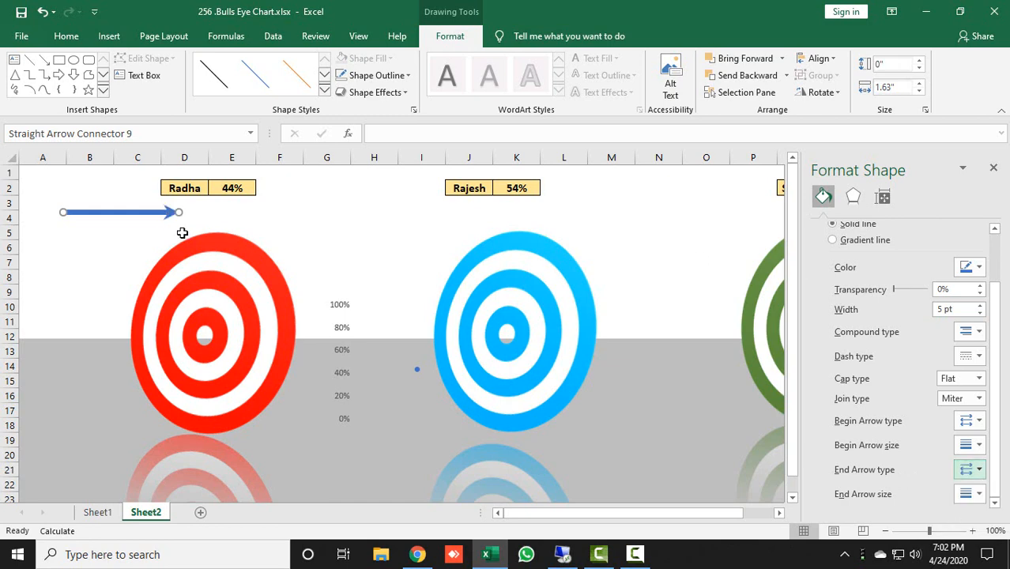
click(969, 267)
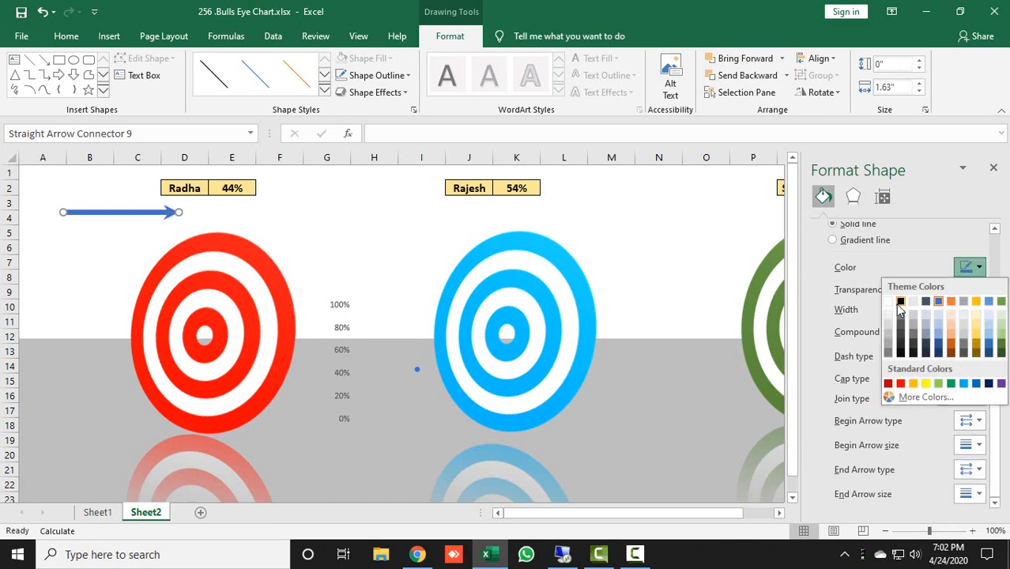
click(900, 302)
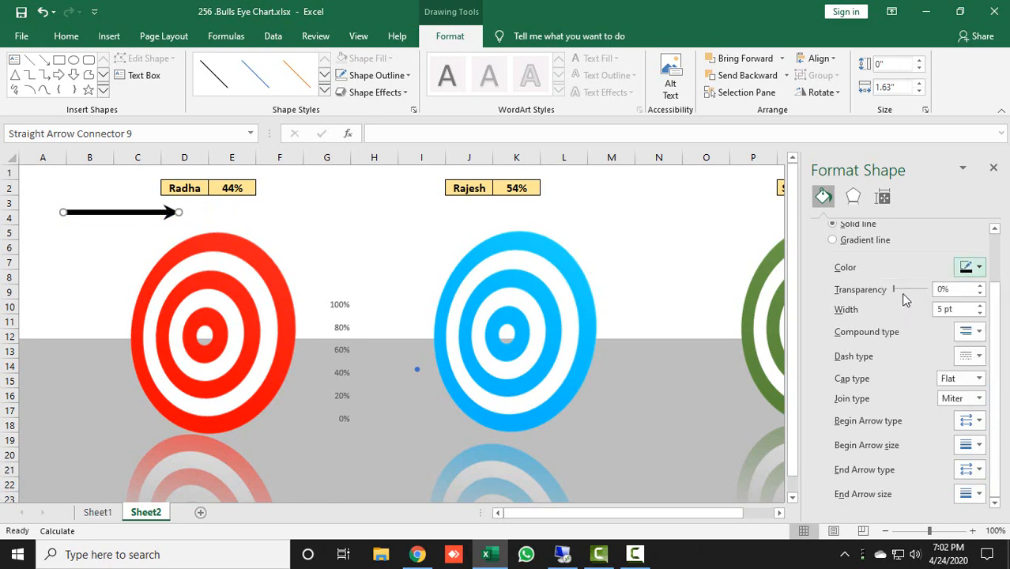
click(993, 168)
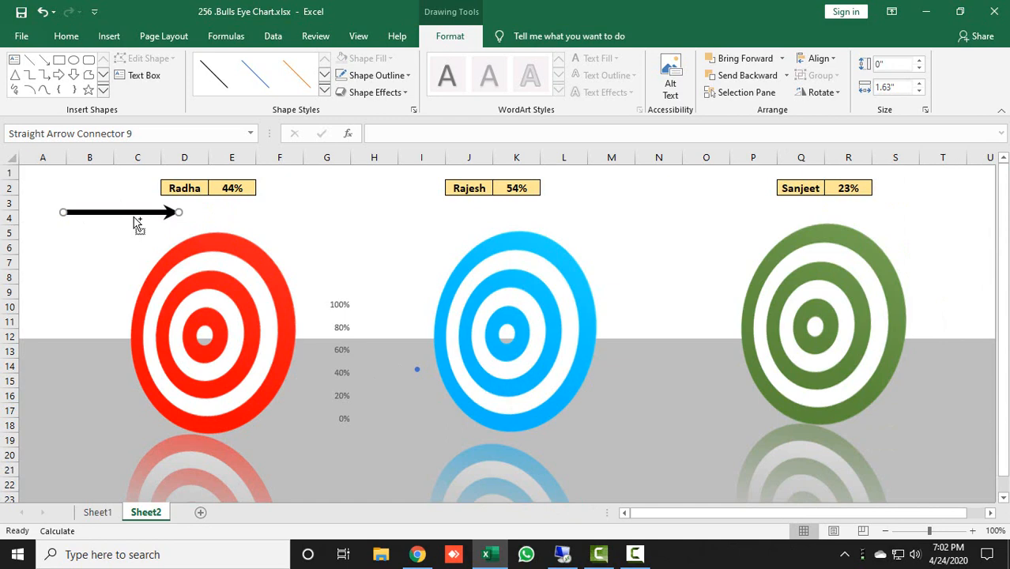
- Replace the line chart's data marker with a copy of the black arrow
click(418, 370)
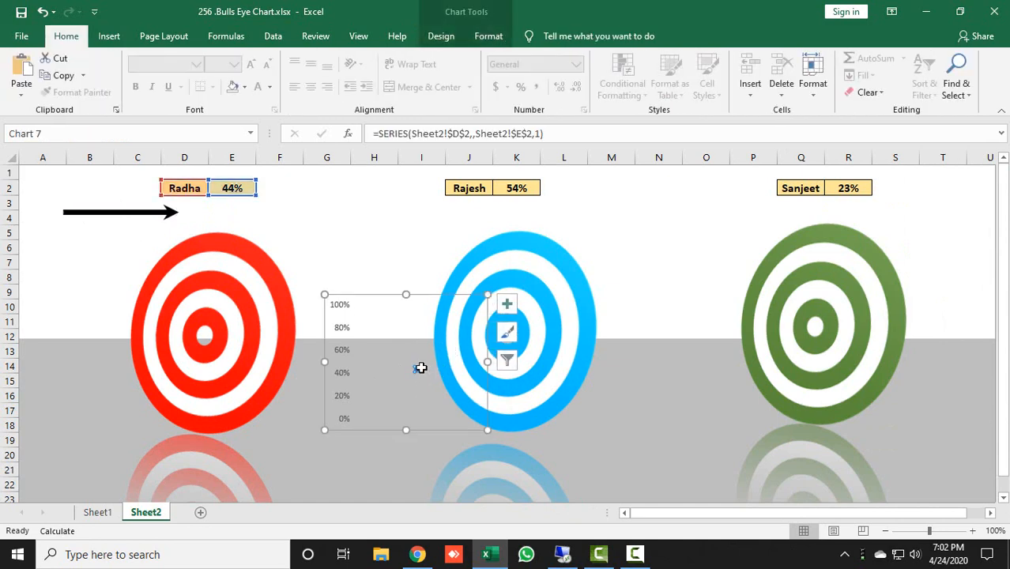
key(ctrl+v)
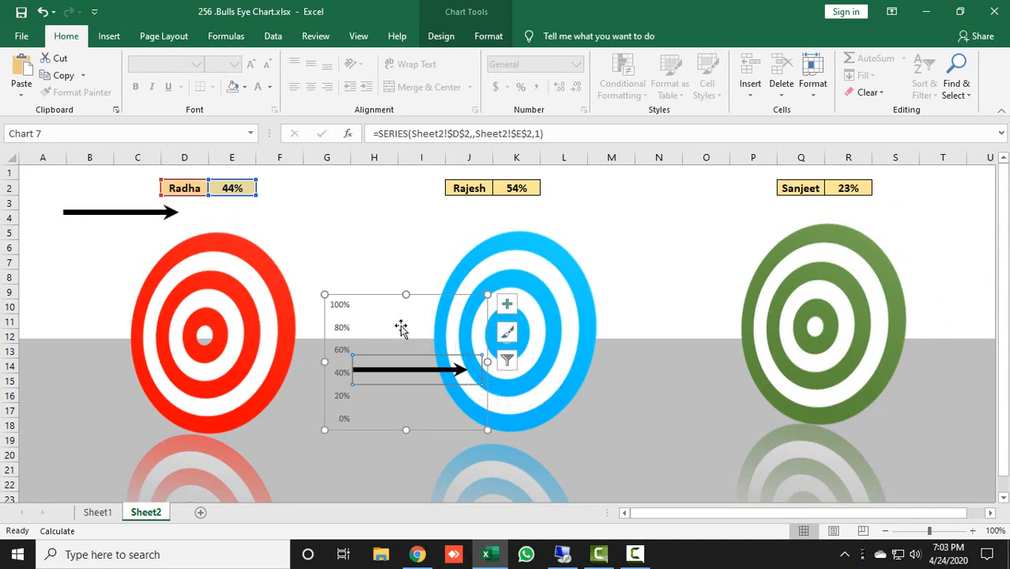
click(270, 214)
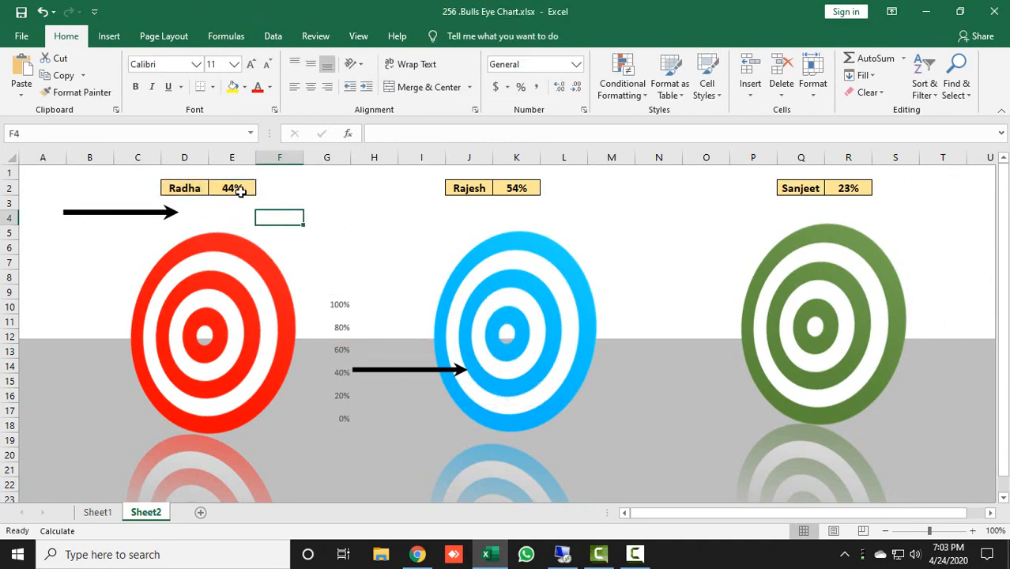
- Set the percentage in cell E2 to 100%
click(241, 190)
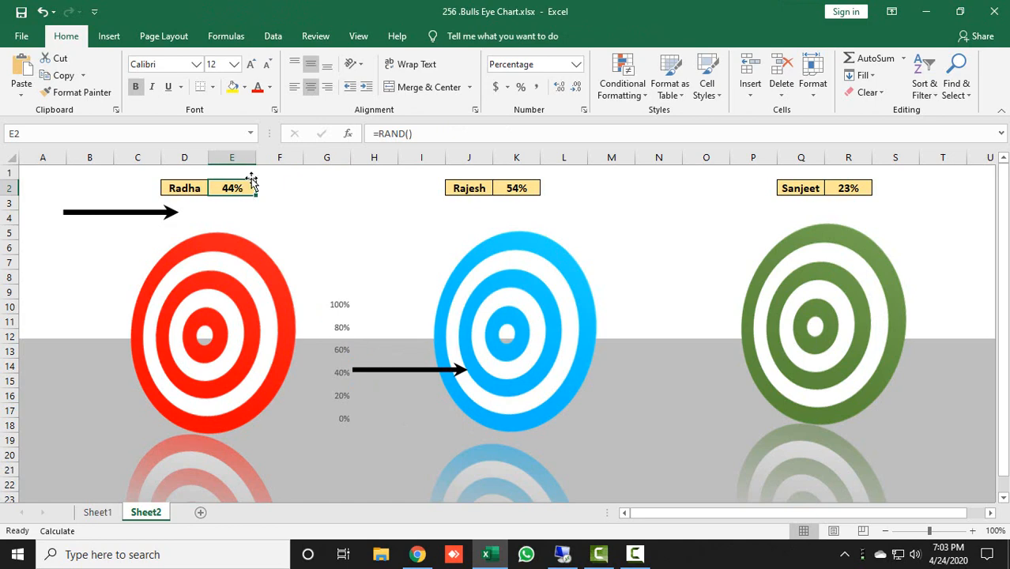
text(100)
key(Return)
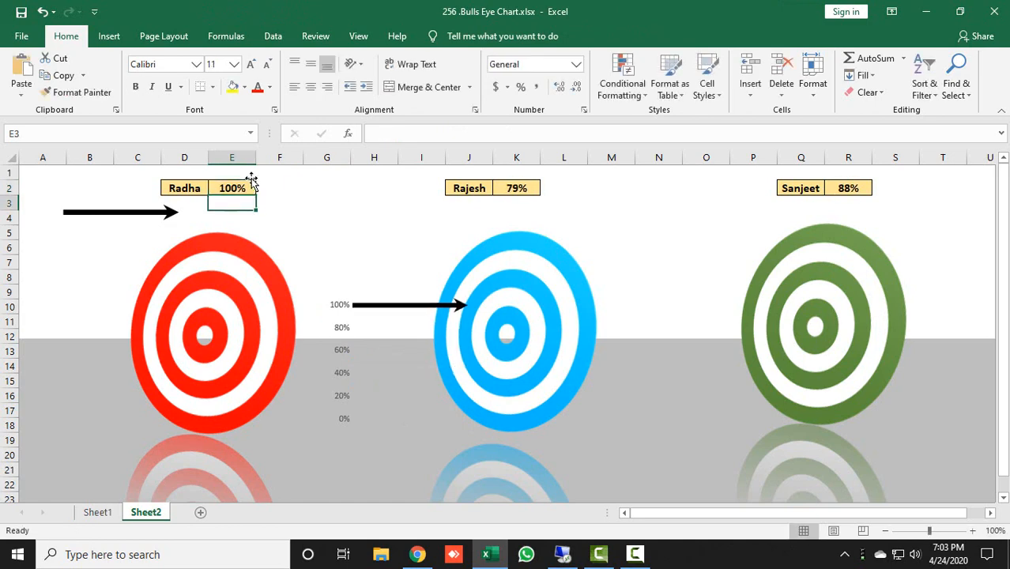
- Move the chart over the red target so the 100% arrow's tip sits at the bull's-eye center
click(456, 311)
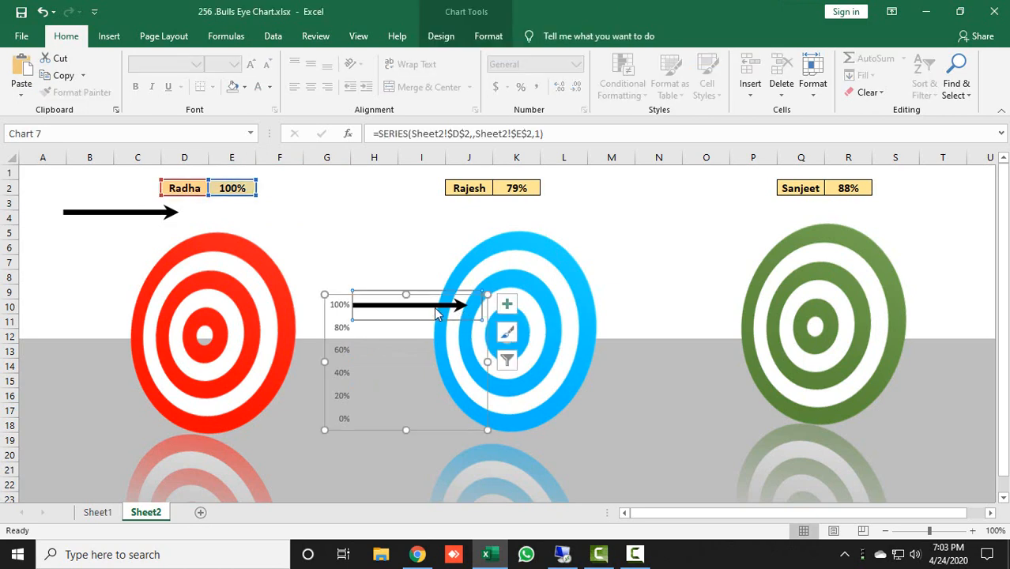
click(349, 235)
click(343, 300)
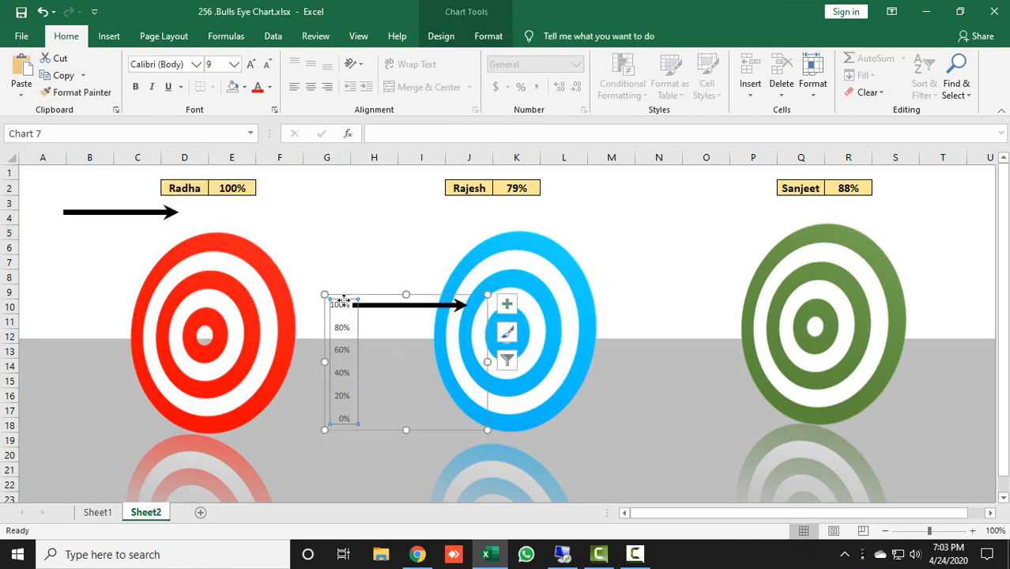
drag(382, 298, 121, 325)
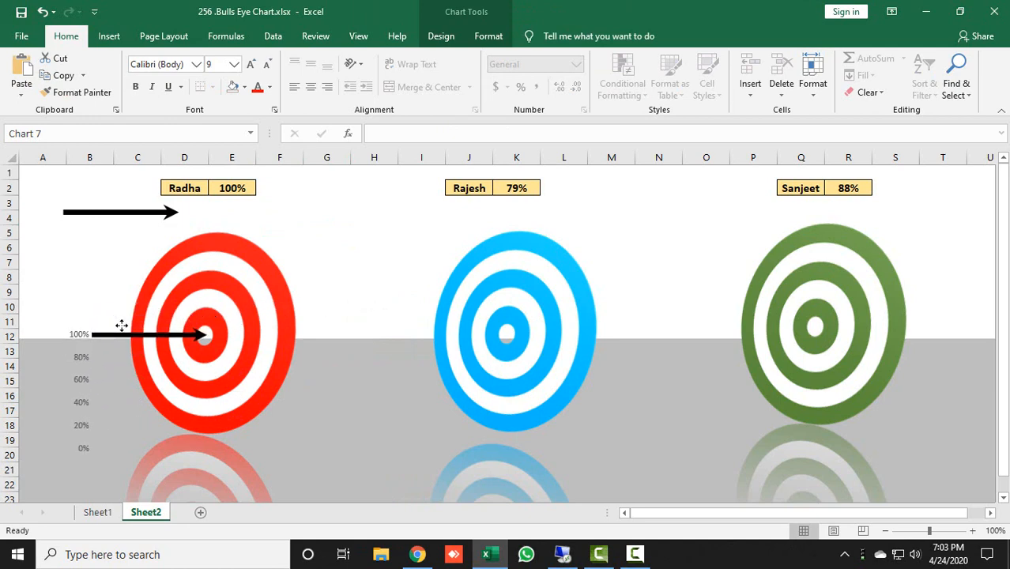
drag(121, 325, 124, 329)
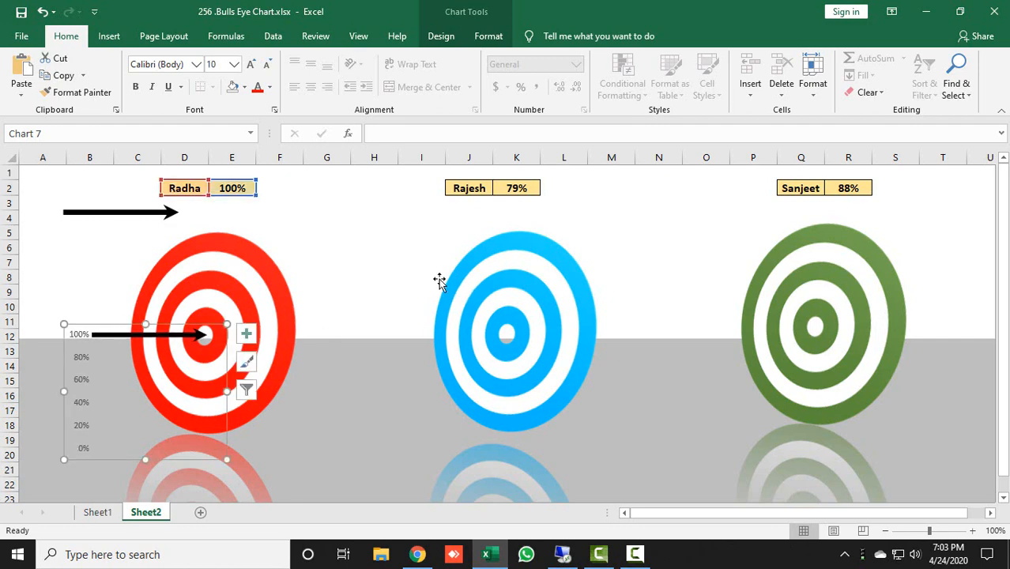
click(361, 267)
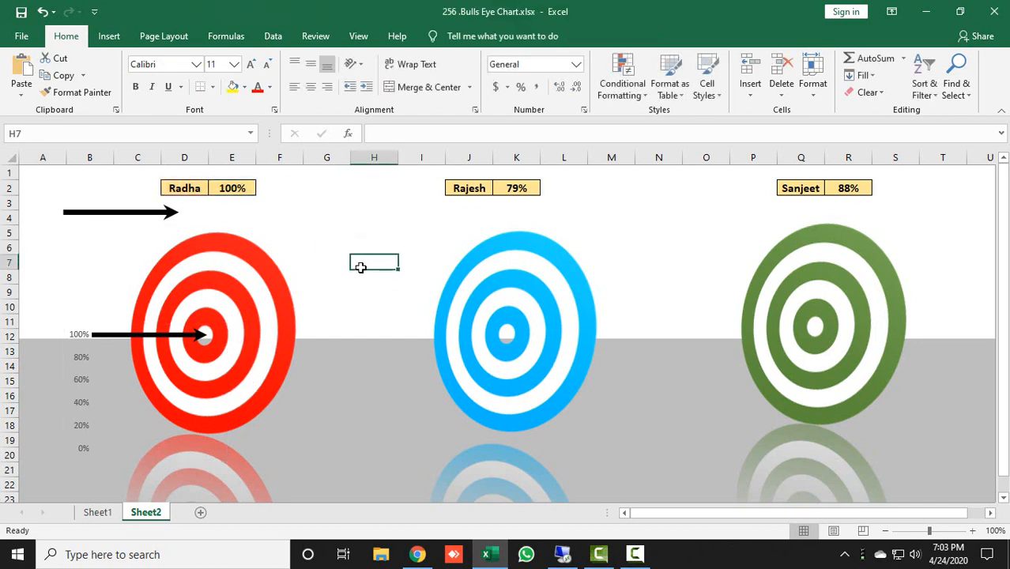
click(203, 336)
drag(207, 331, 212, 325)
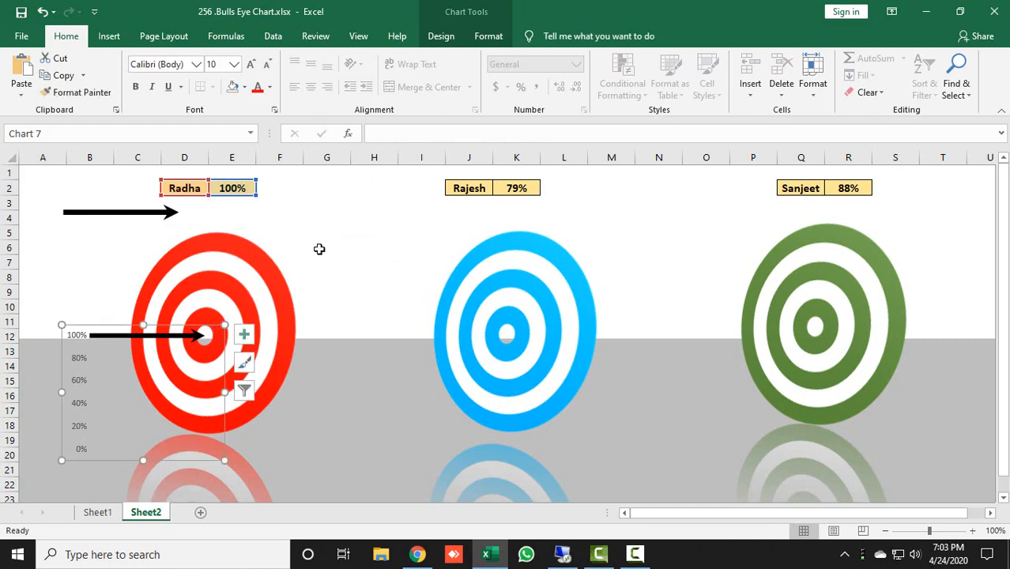
click(316, 247)
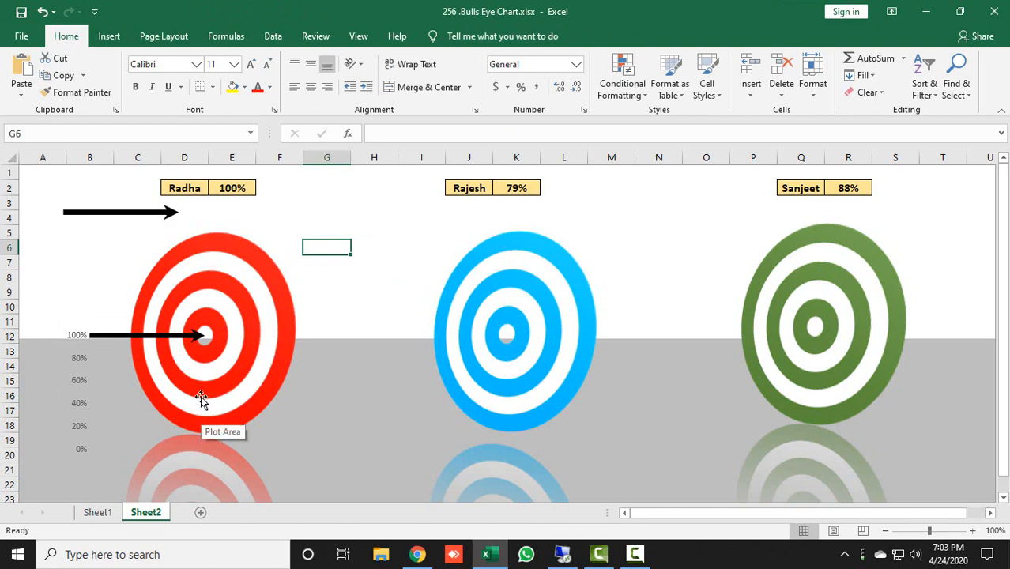
- Set the percentage in cell E2 to 0%
click(239, 187)
text(0)
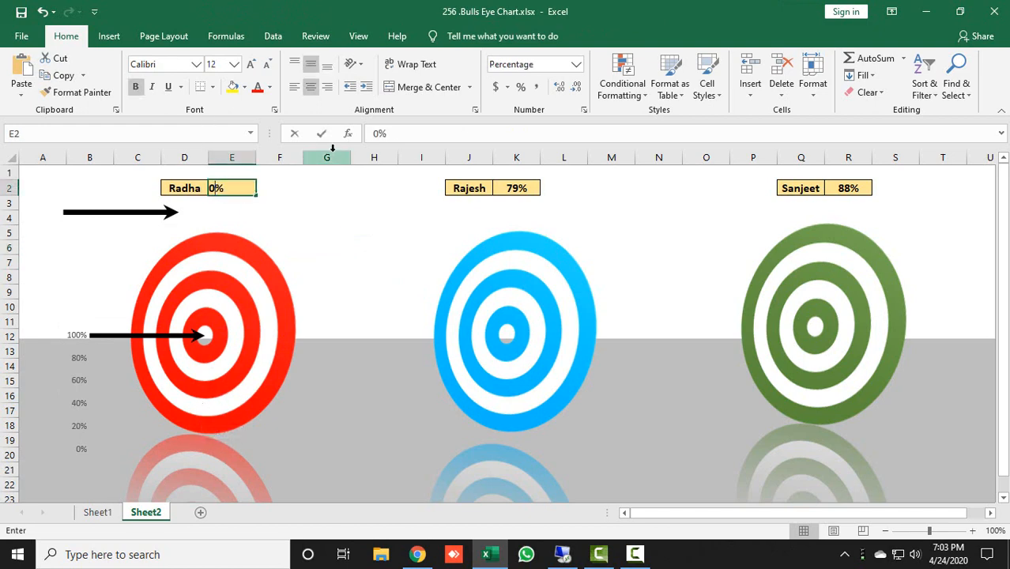
key(Return)
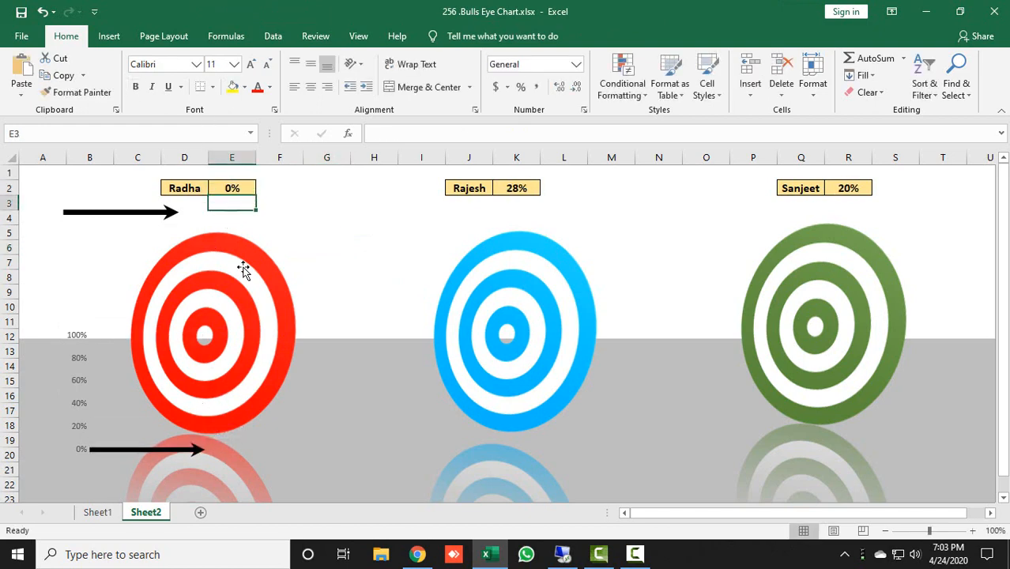
- Reduce the chart's height from below so the 0% arrow's tip meets the red target's bottom edge
click(154, 374)
drag(144, 461, 143, 444)
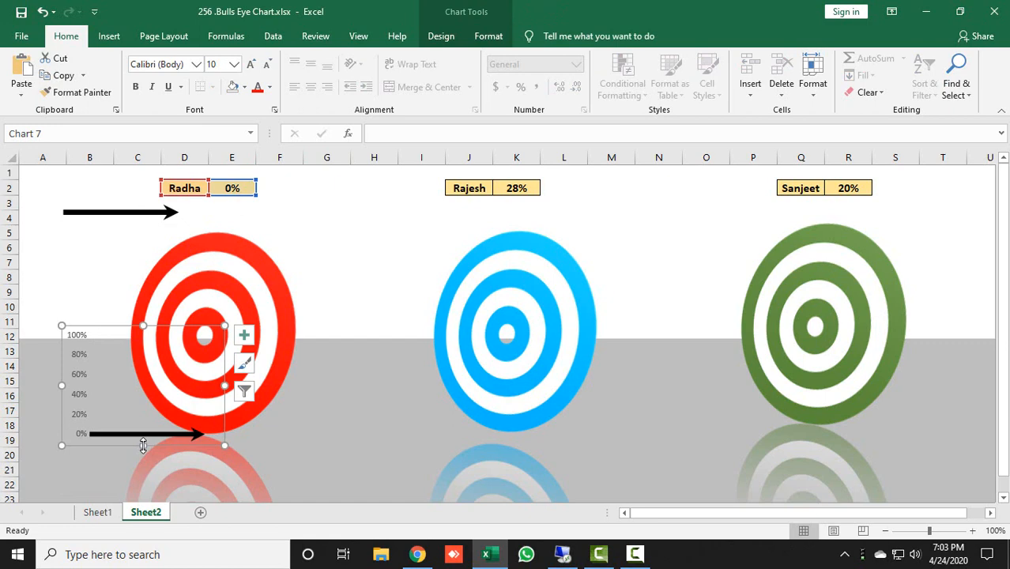
drag(142, 445, 143, 445)
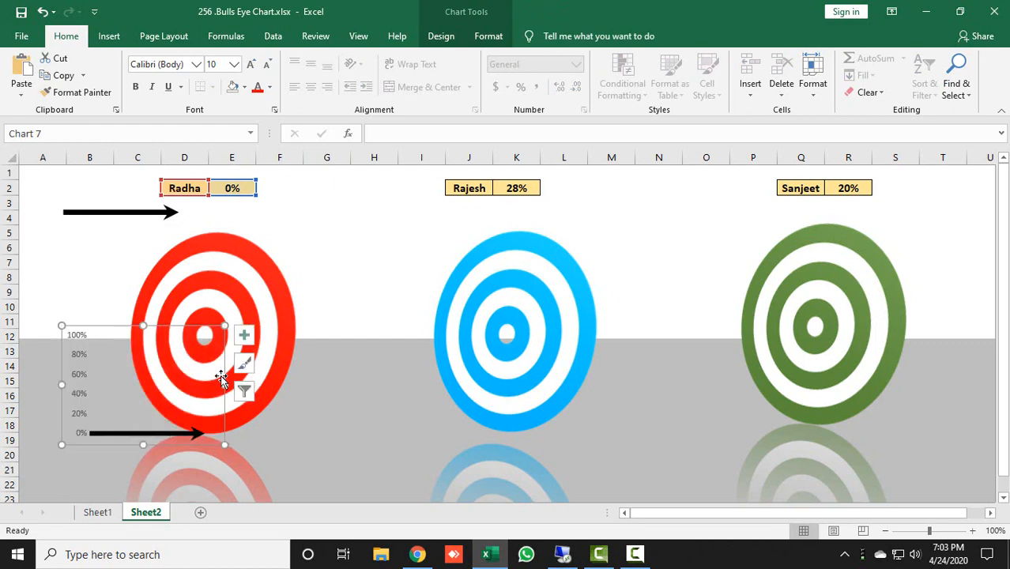
click(385, 218)
- Test the red target's arrow by setting the percentage in cell E2 to 45% and then 100%
click(233, 189)
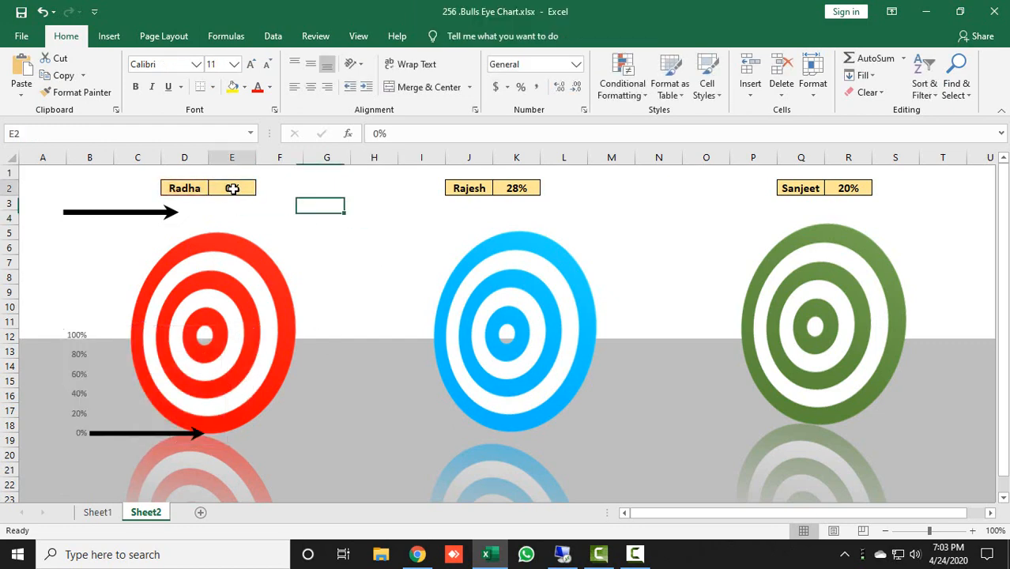
text(45)
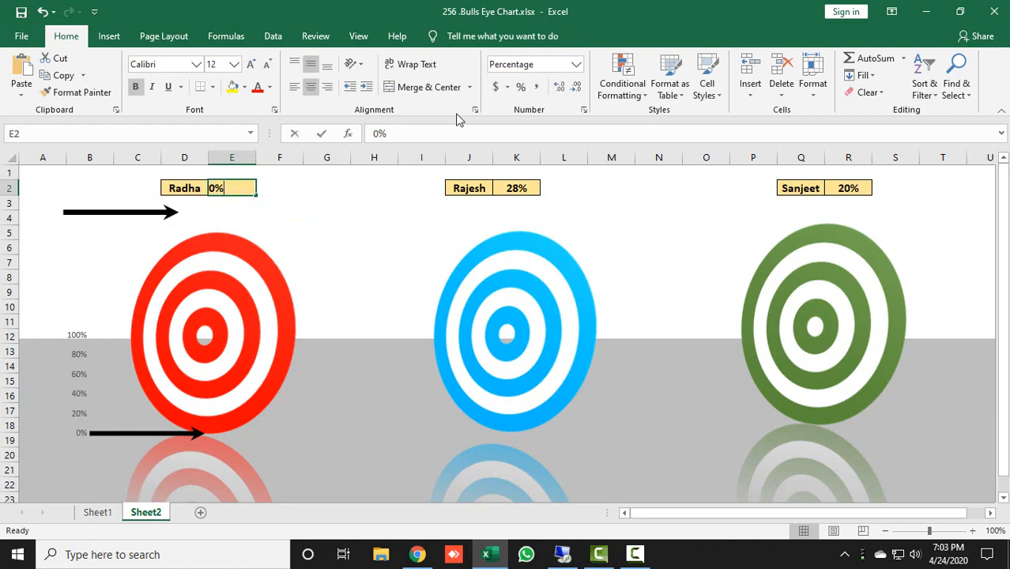
key(Return)
key(Up)
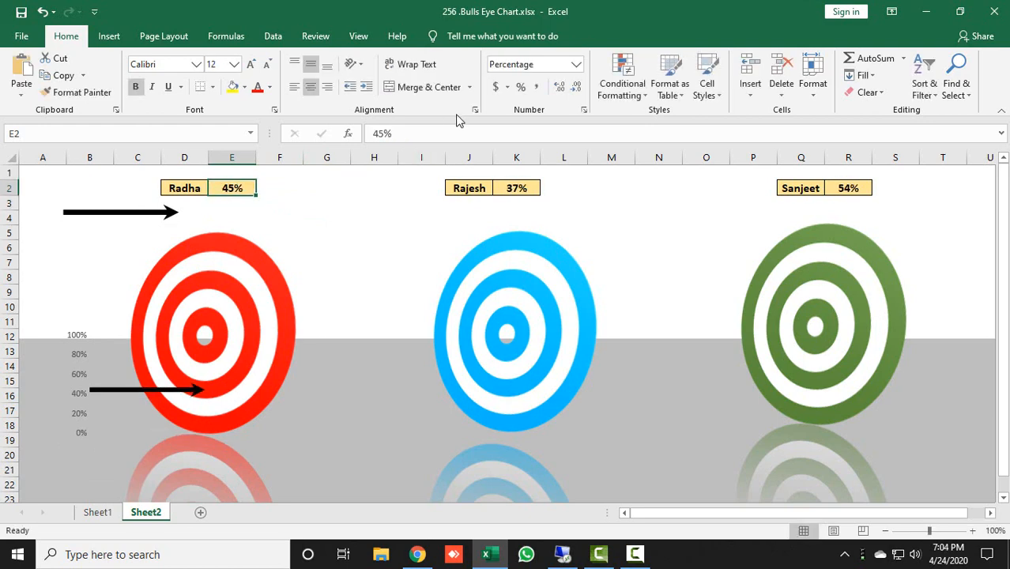
text(100)
key(Return)
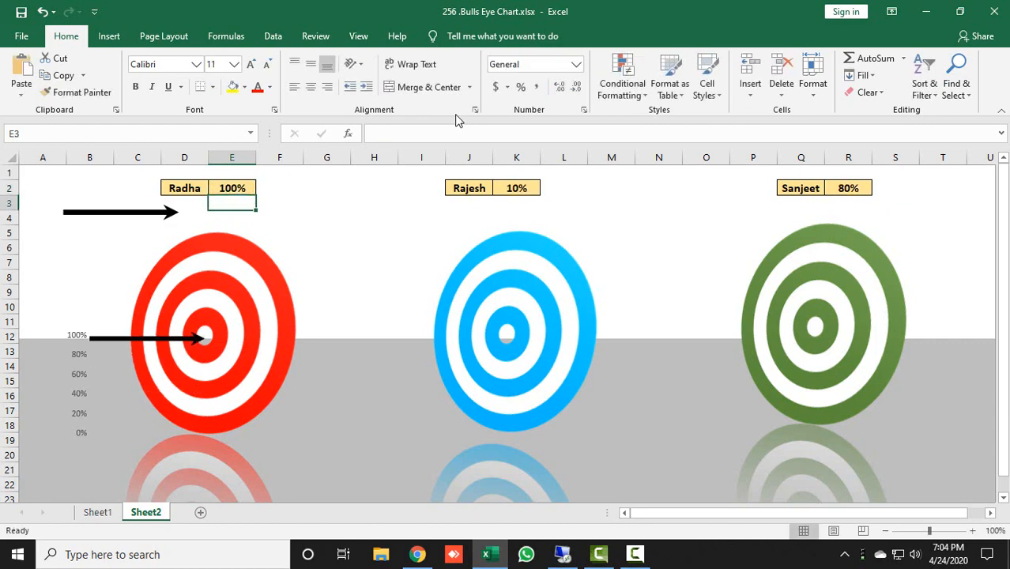
- Set the percentage in cell E2 to 10%
key(Up)
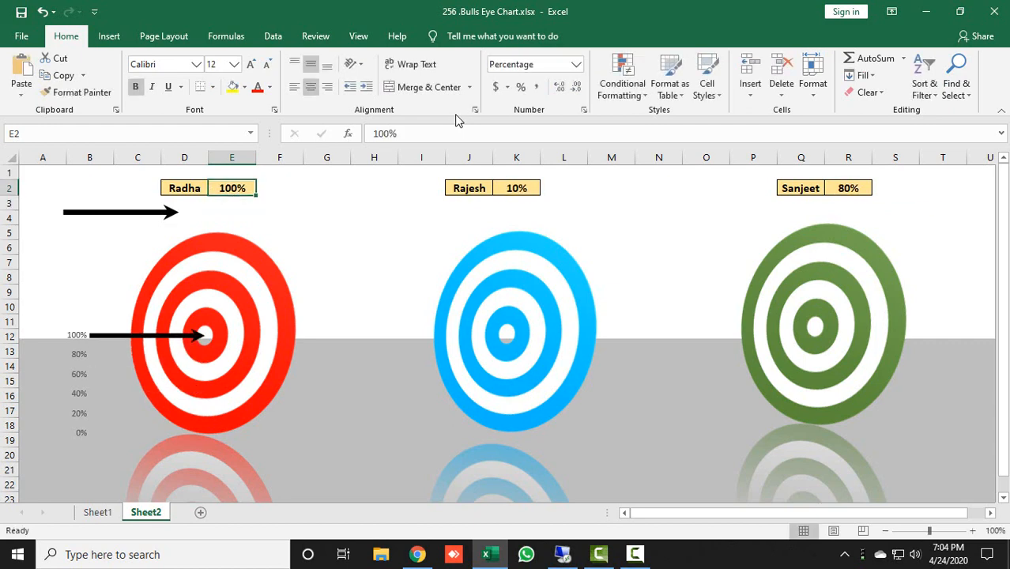
text(1)
key(Return)
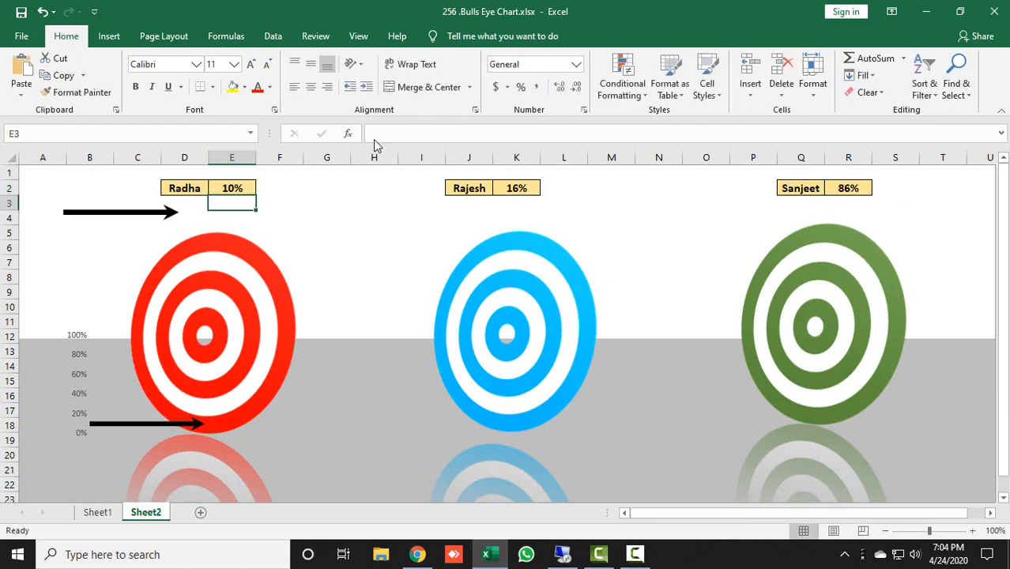
- Remove the axes from the red target's chart so only its arrow is displayed
click(68, 364)
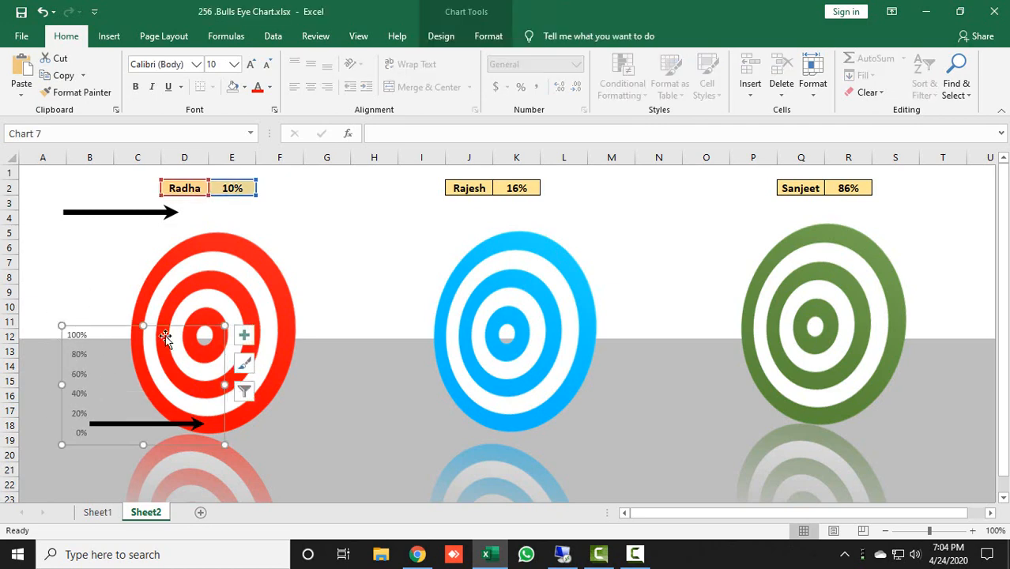
click(244, 335)
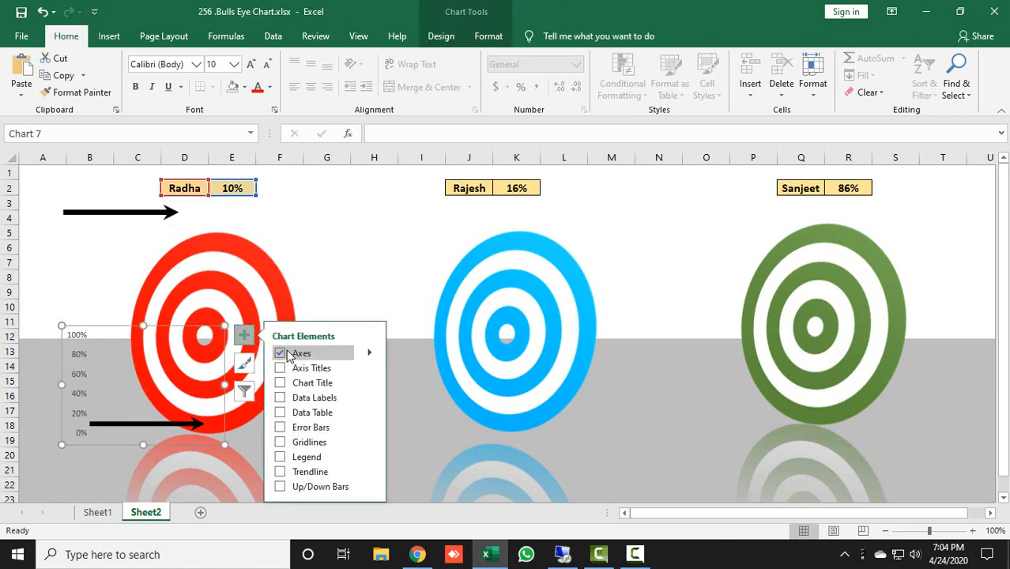
click(300, 356)
click(324, 230)
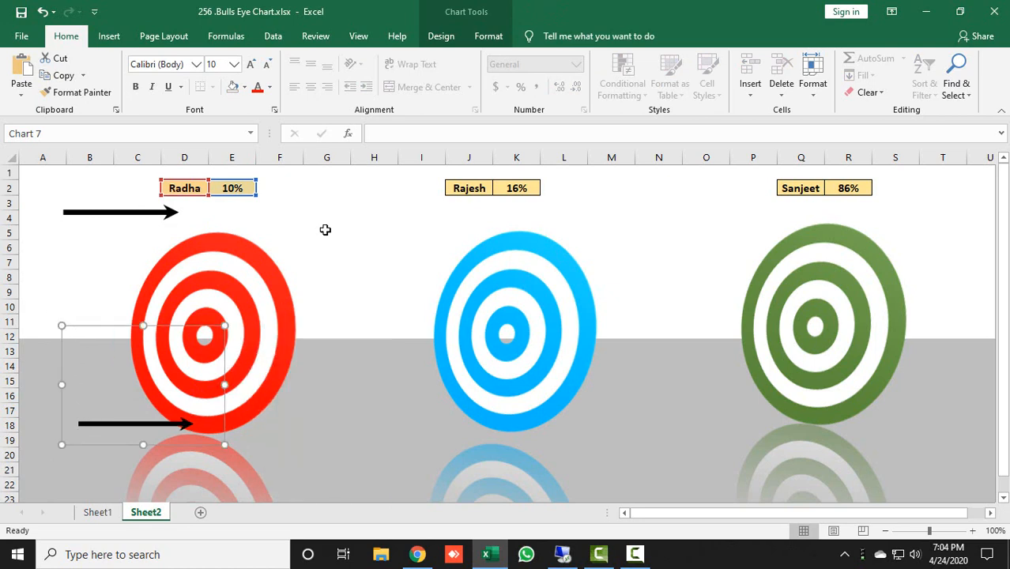
click(97, 512)
click(146, 514)
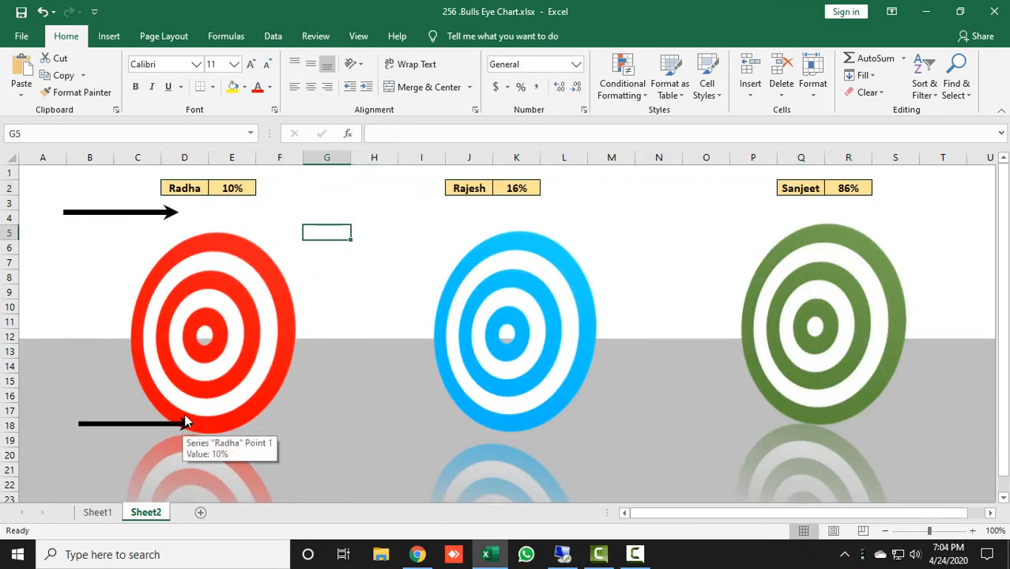
- Duplicate the red target's arrow chart and move the copy onto the blue target
click(181, 378)
click(193, 330)
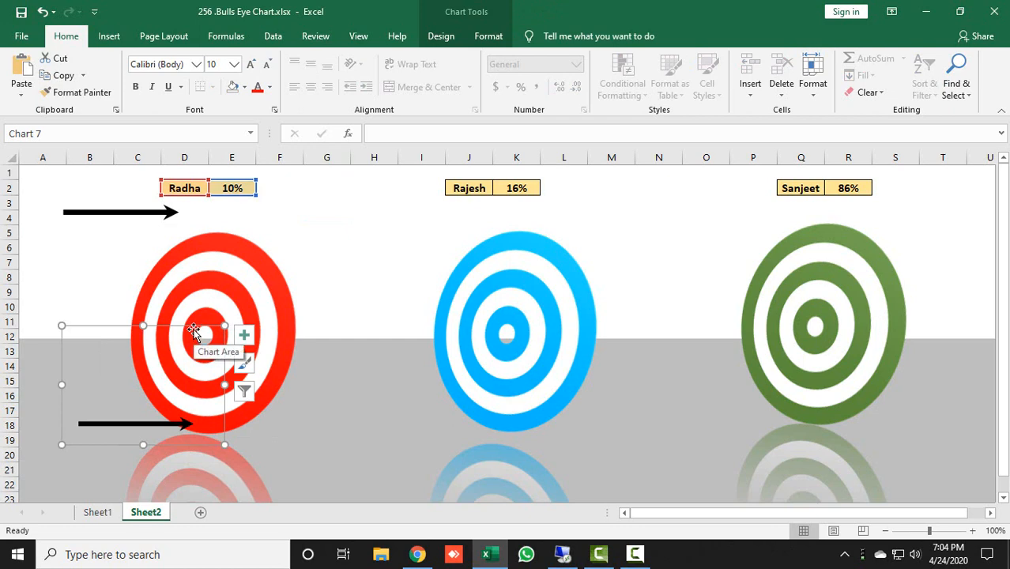
key(ctrl+d)
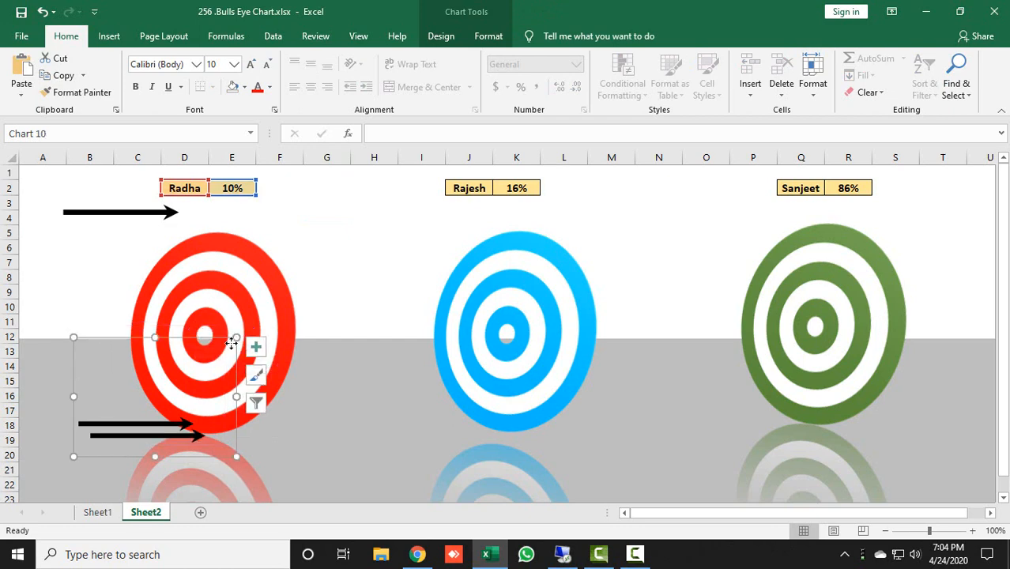
drag(232, 342, 510, 345)
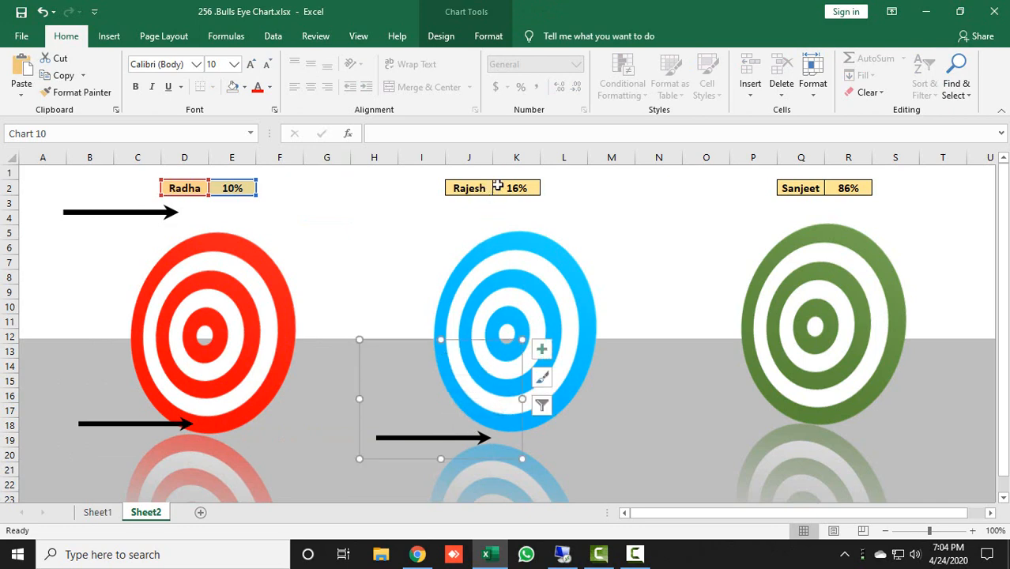
- Edit the copied chart's data series to take its name from cell J2 and its value from cell K2
click(489, 362)
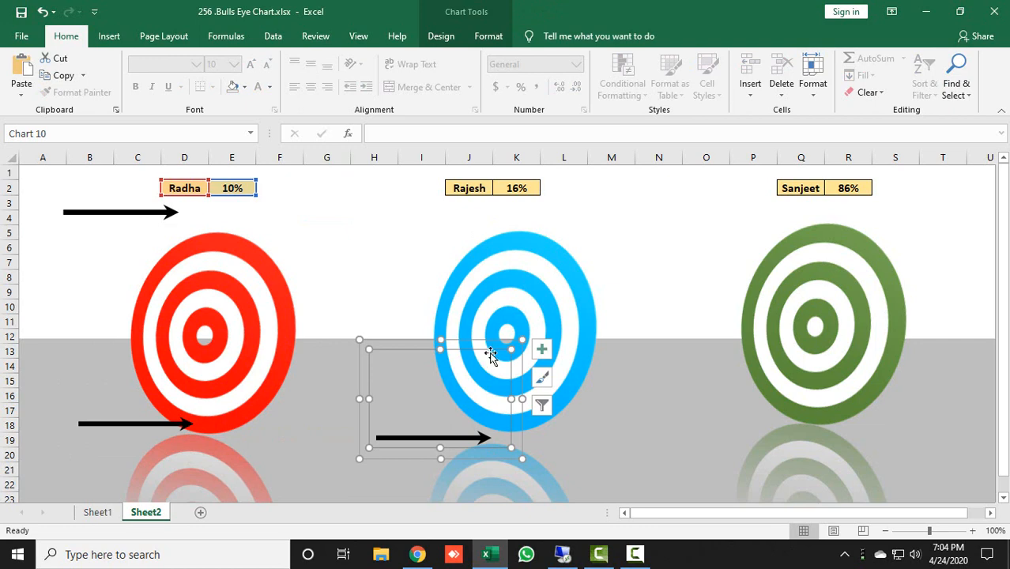
click(492, 350)
right_click(494, 347)
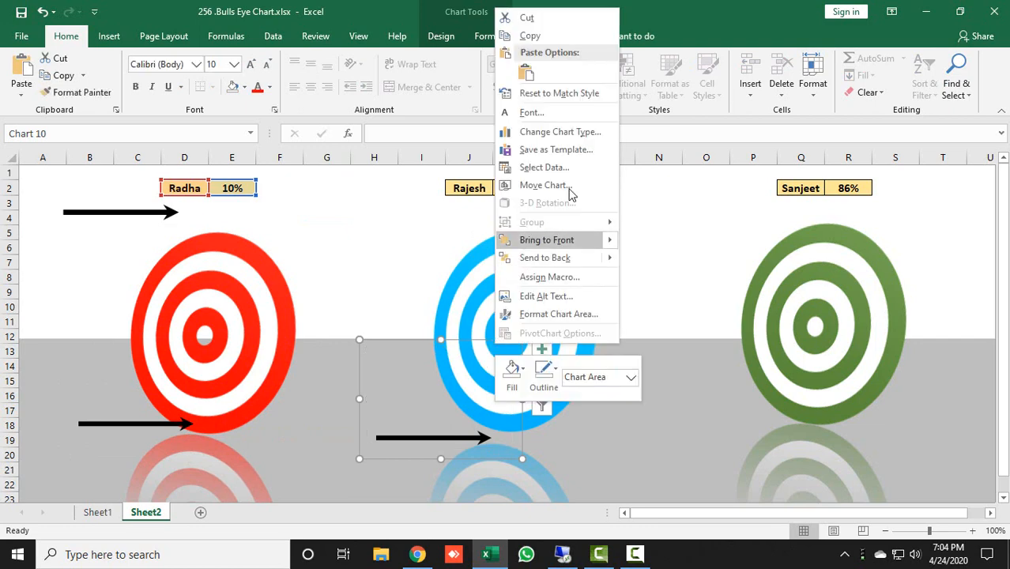
click(543, 167)
click(503, 286)
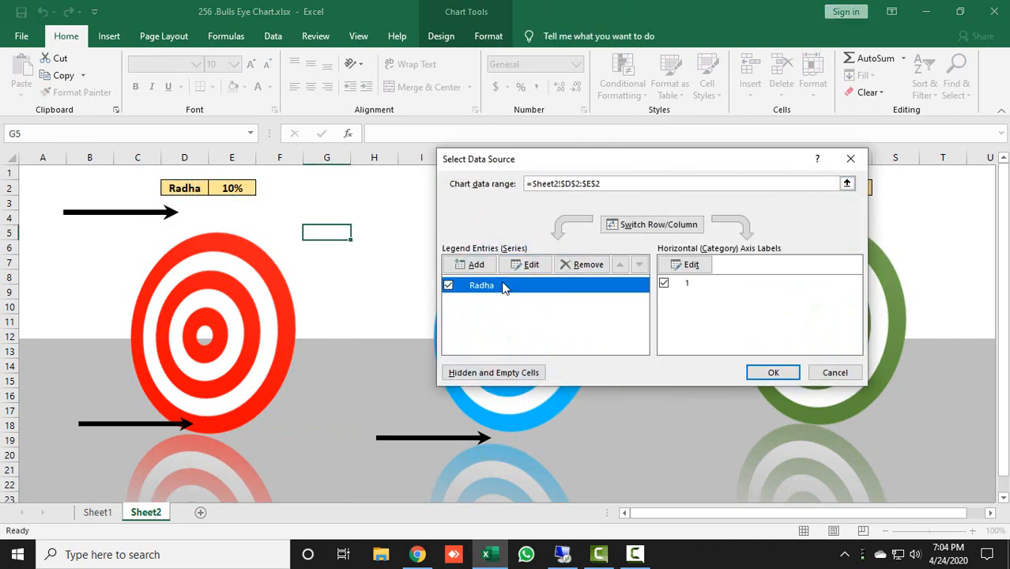
click(541, 266)
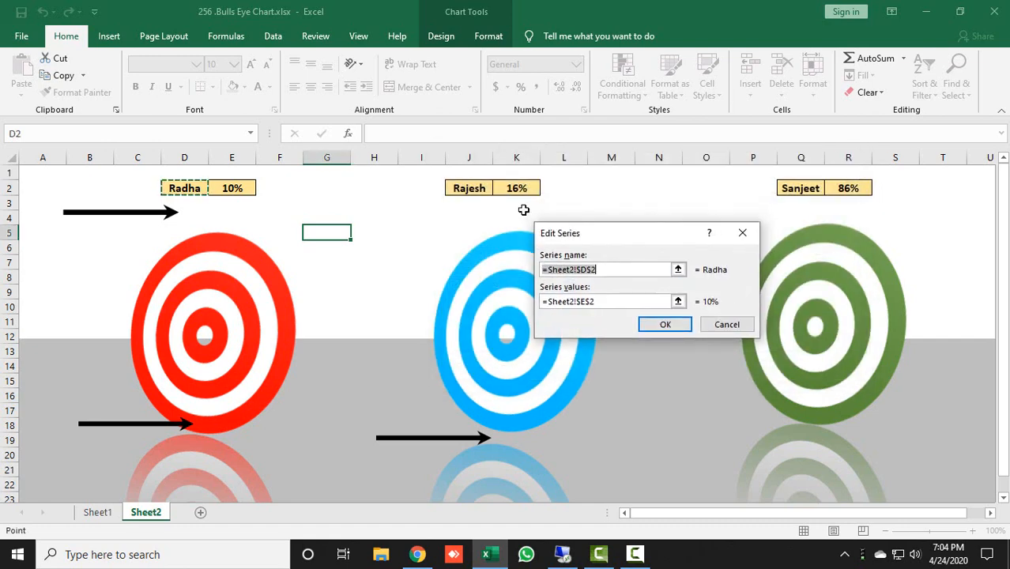
click(483, 189)
drag(600, 301, 541, 302)
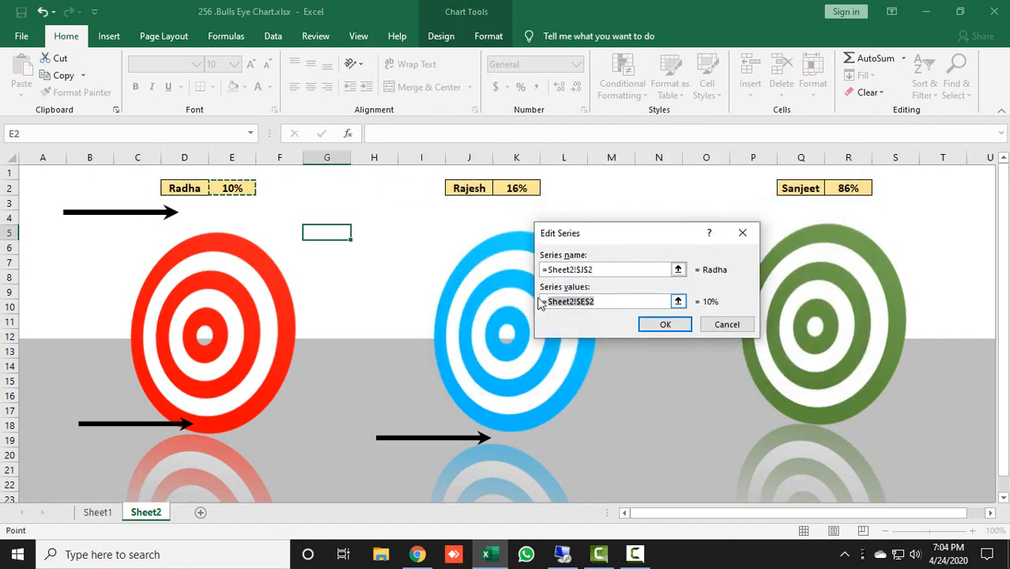
click(517, 188)
click(666, 324)
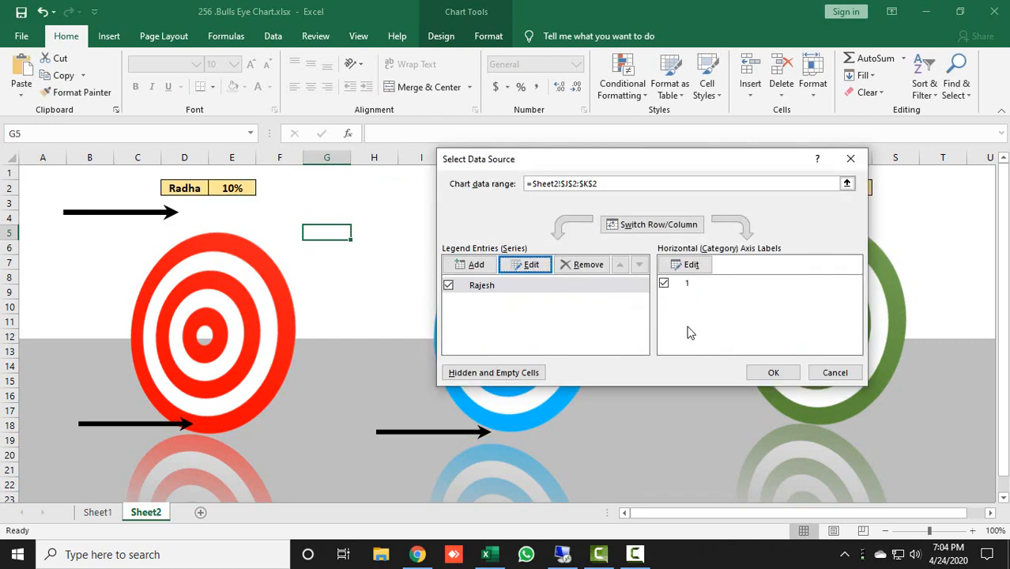
click(757, 369)
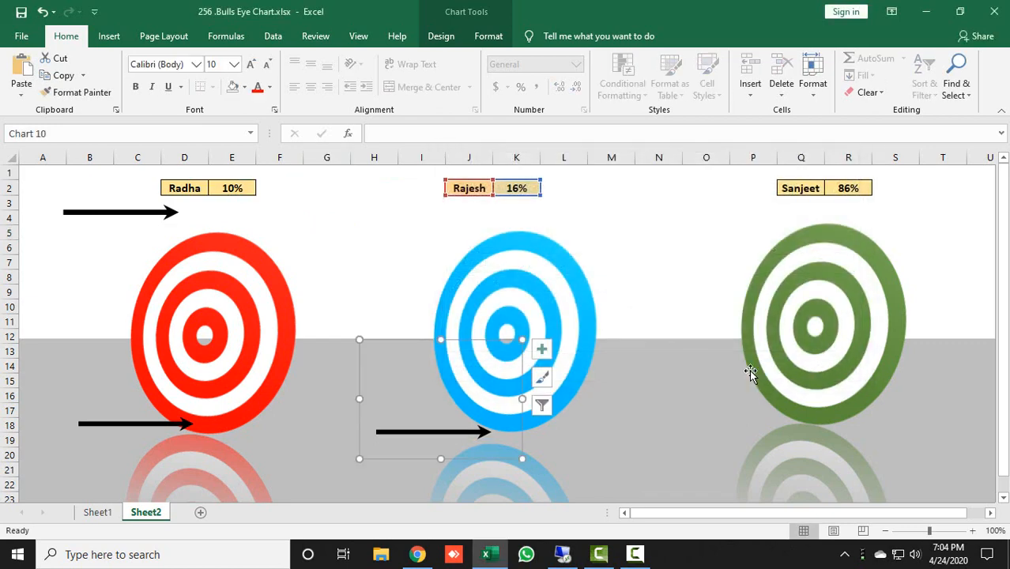
- Set the percentage in cell K2 to 100%
click(523, 188)
text(100)
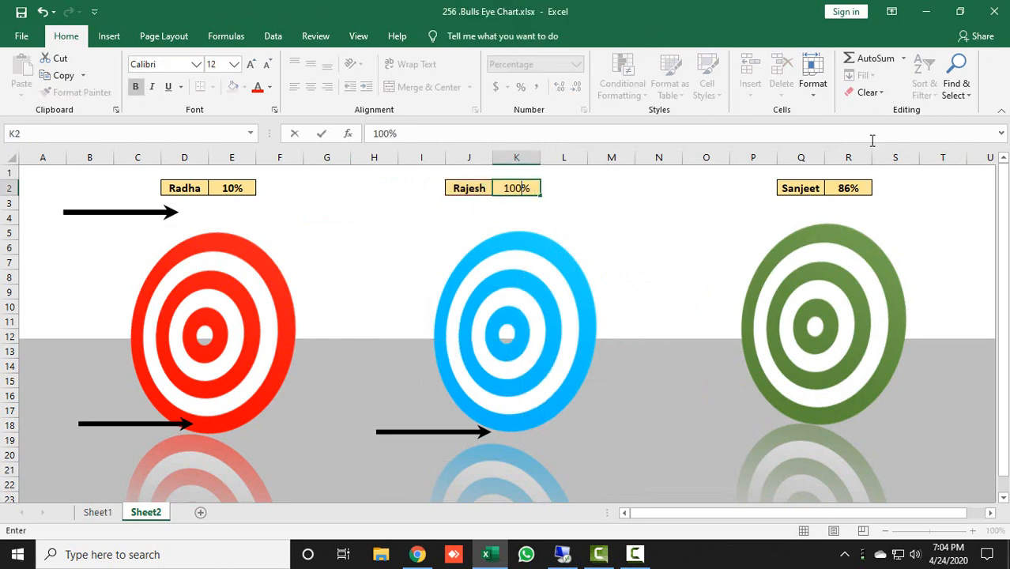
key(Return)
- Move the copied chart so the 100% arrow's tip sits at the blue target's bull's-eye center
click(474, 351)
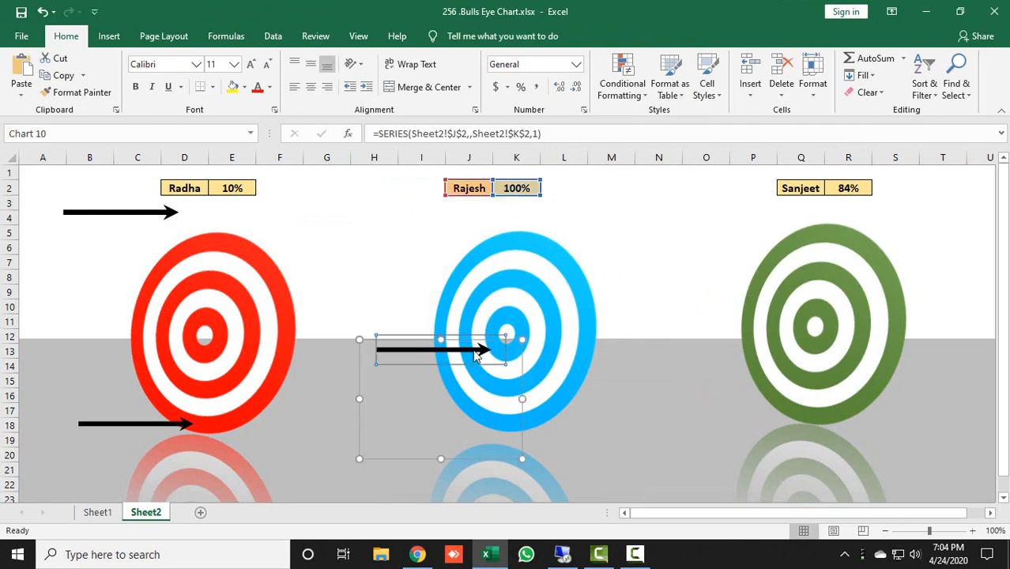
click(480, 333)
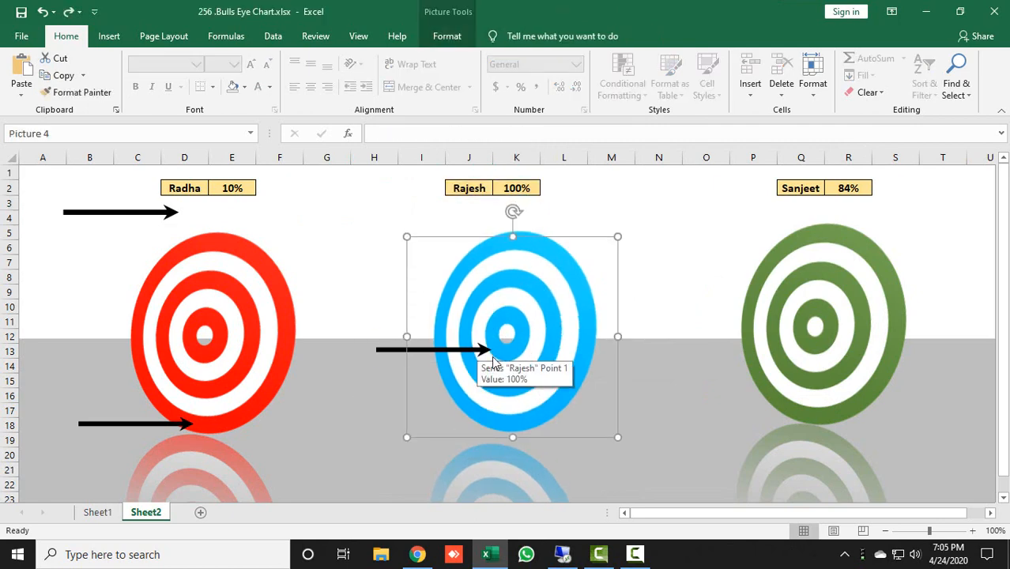
click(460, 350)
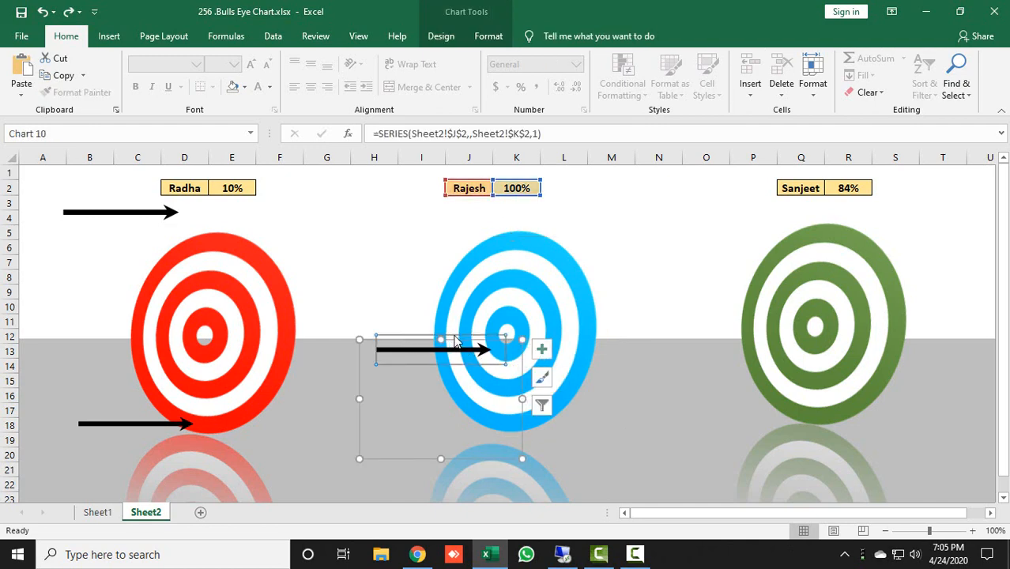
drag(458, 339, 474, 322)
- Set the percentage in cell K2 to 0% to check the arrow at the blue target's bottom edge
click(518, 186)
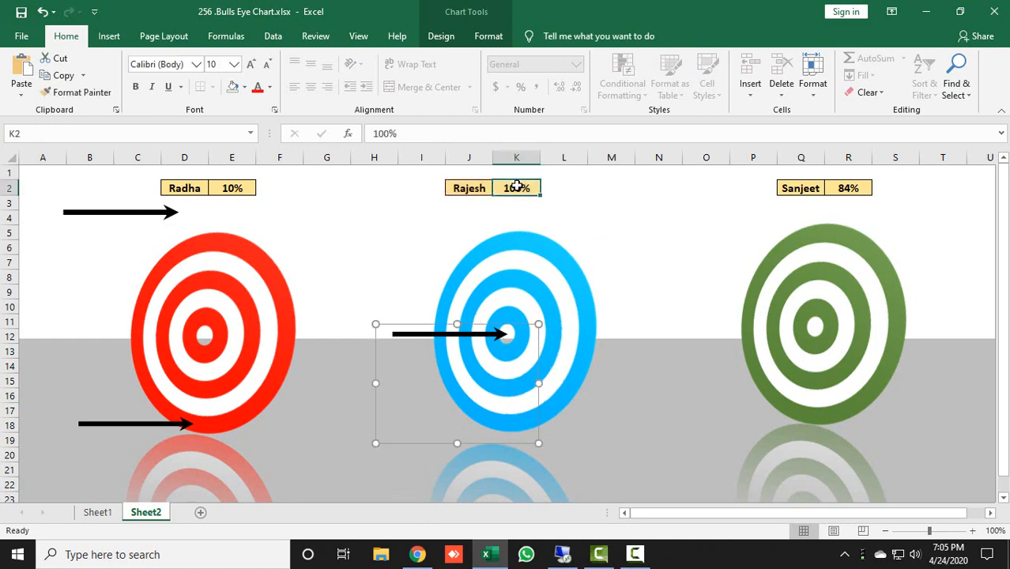
text(0)
key(Return)
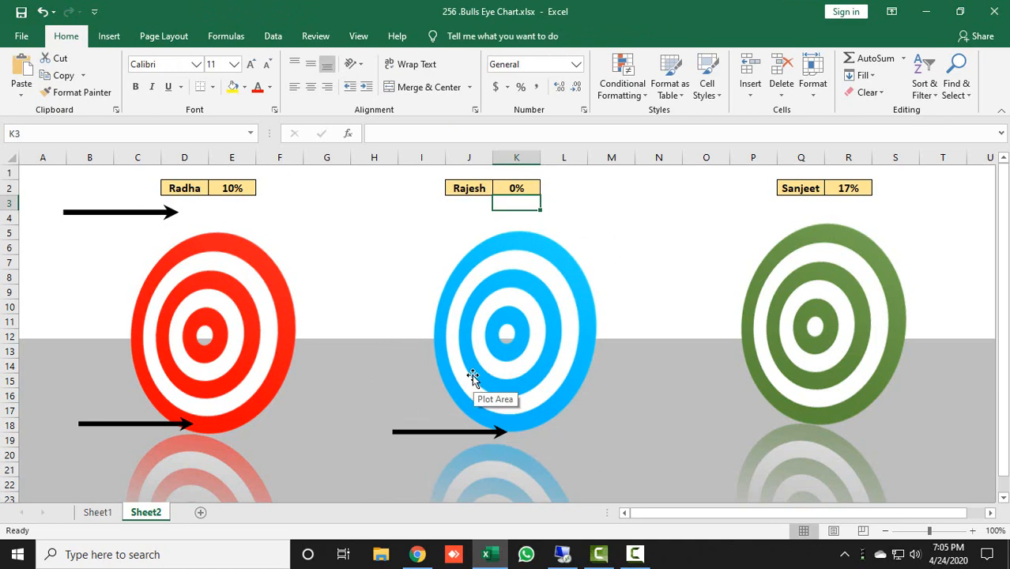
click(387, 162)
click(415, 215)
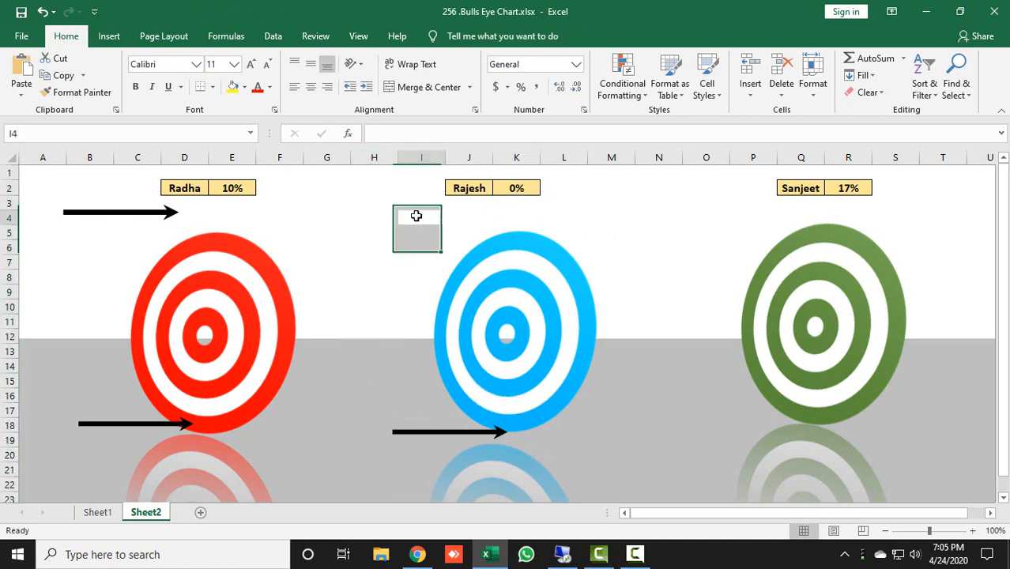
- Copy the blue target's arrow chart and place the copy with its arrow tip at the green target's bottom edge
click(478, 431)
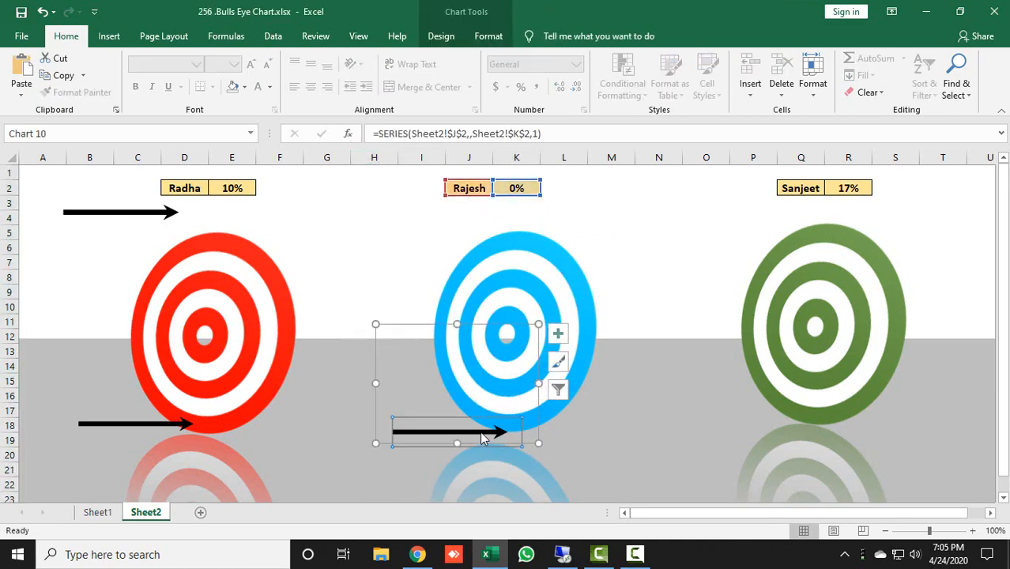
key(ctrl+c)
key(ctrl+v)
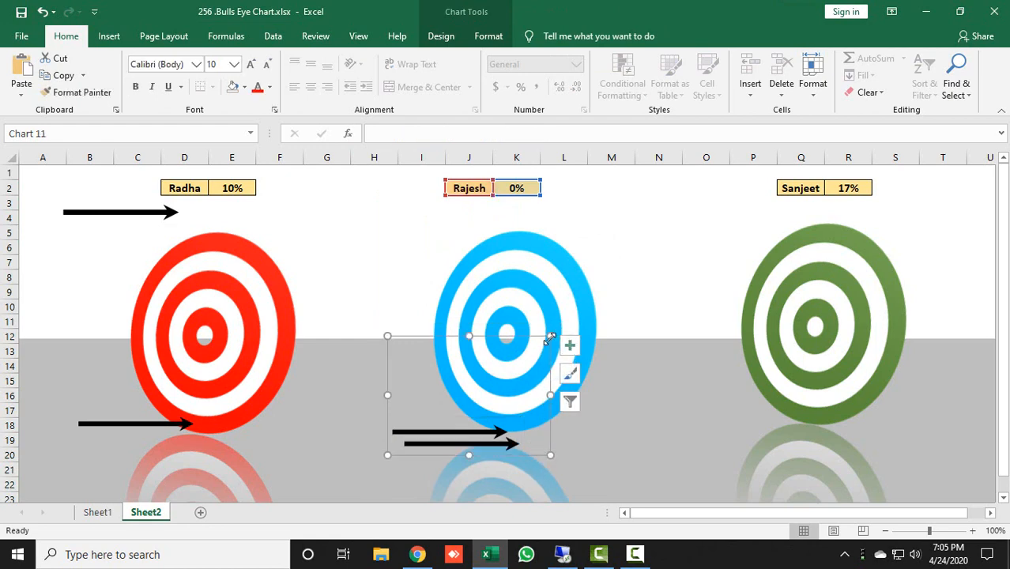
drag(546, 344, 839, 326)
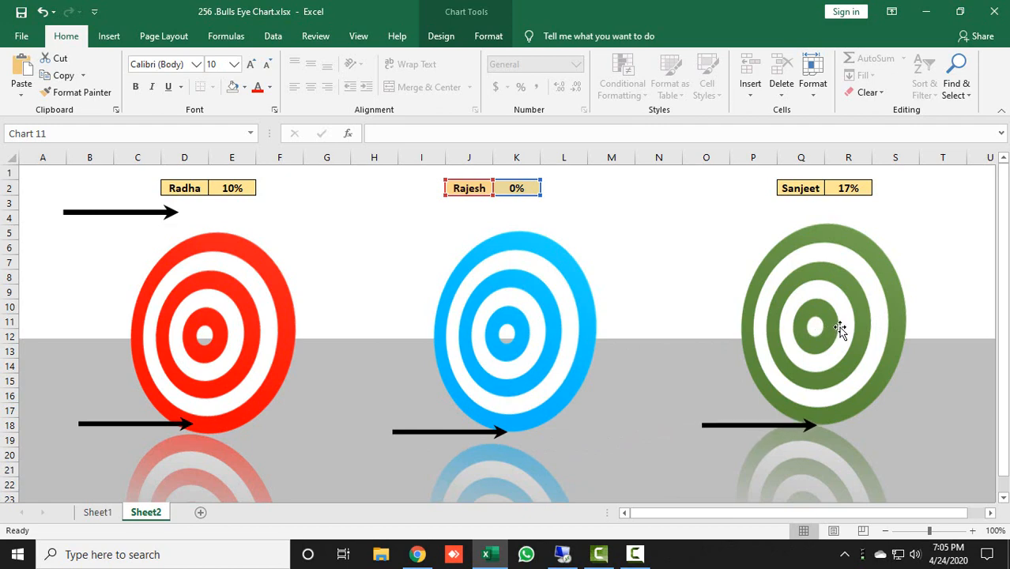
- Replace the random formula in cell R2 with 100%
click(846, 191)
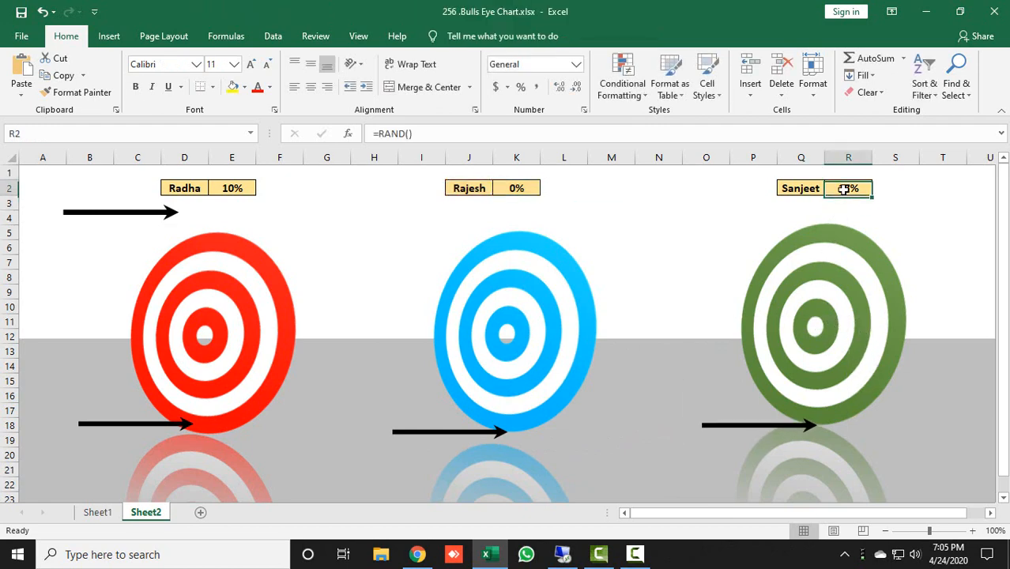
triple_click(710, 134)
text(100%)
key(Return)
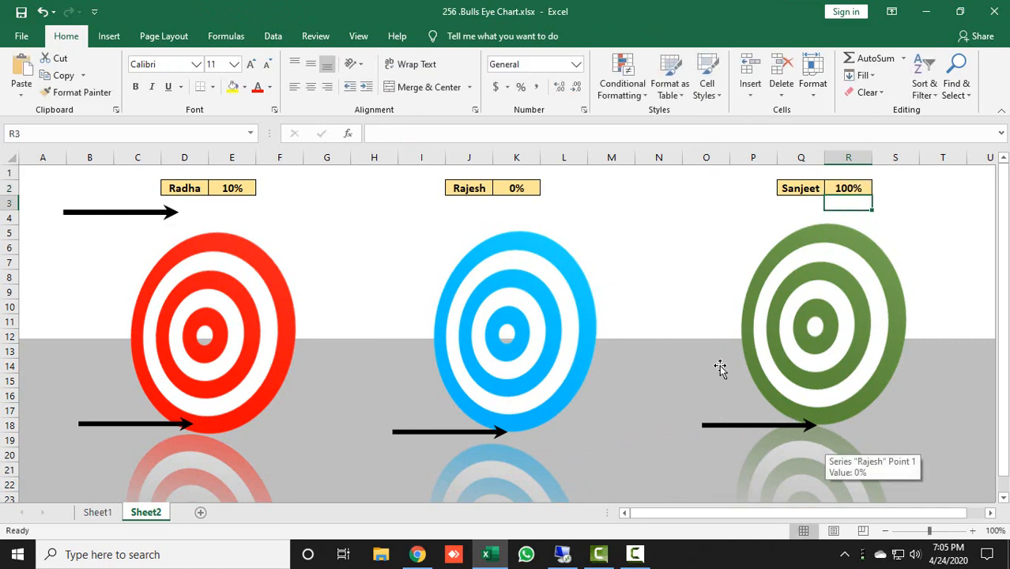
- Edit the data series of the green target's arrow chart so its series name comes from cell Q2
click(802, 426)
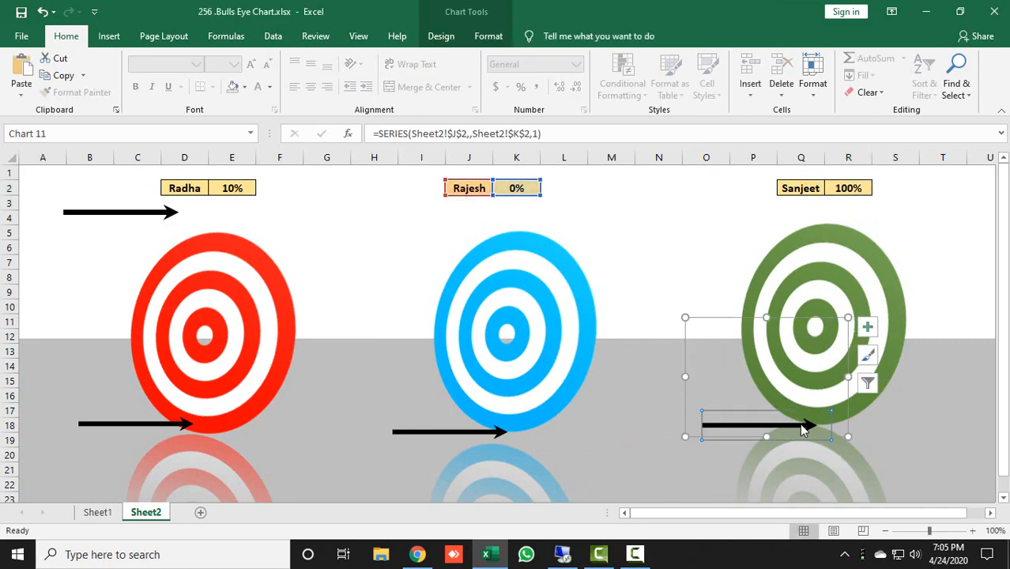
right_click(766, 330)
click(739, 321)
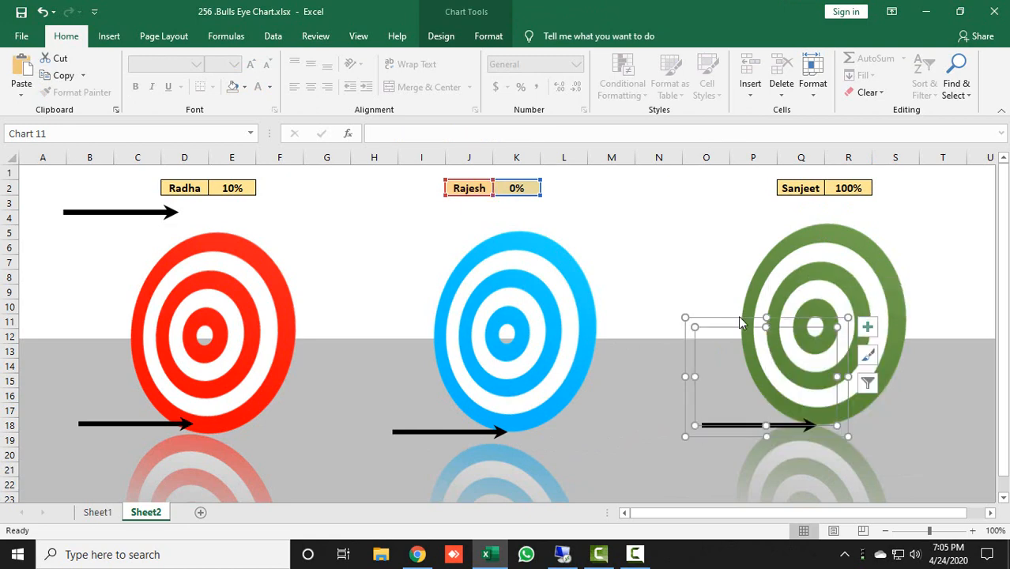
right_click(739, 321)
click(792, 360)
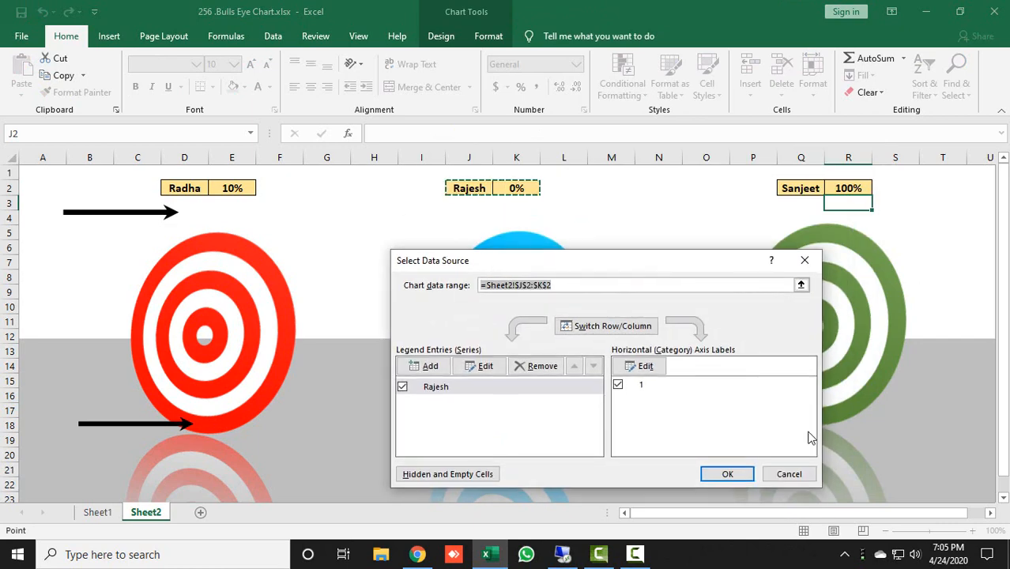
click(436, 388)
click(474, 366)
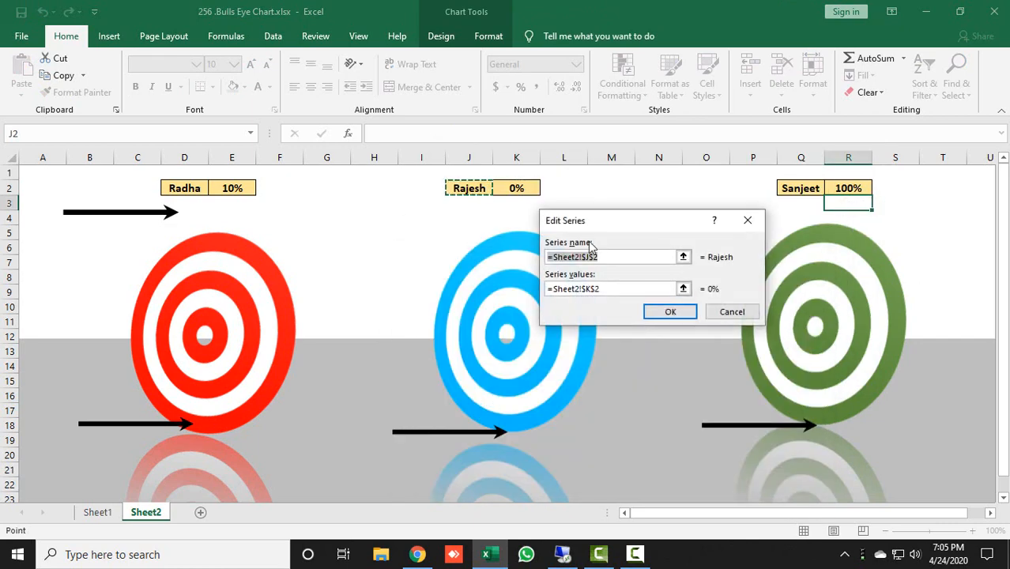
click(806, 189)
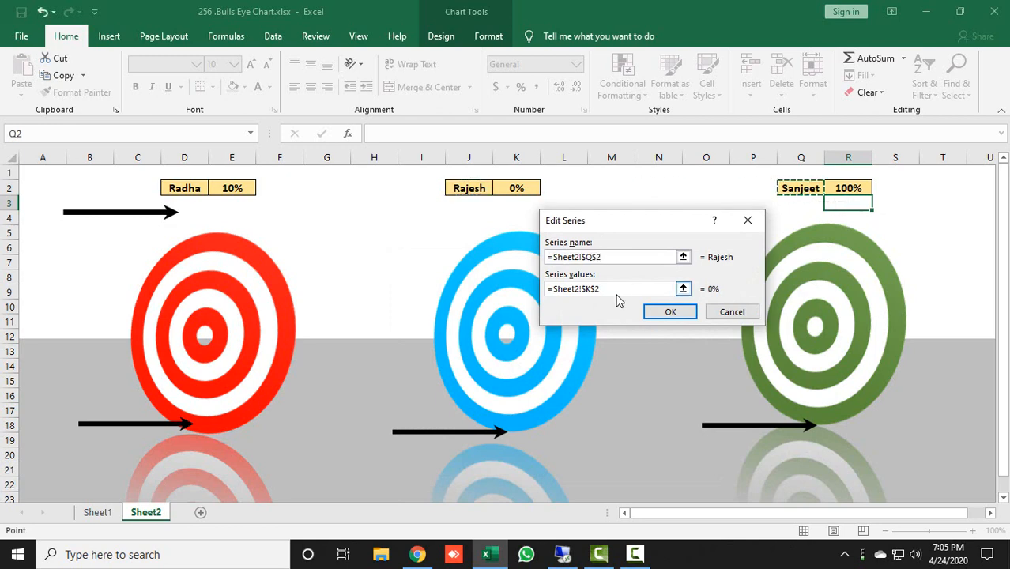
- Replace the series values reference with cell R2 and apply the new data source to the green target's chart
drag(618, 289, 468, 275)
key(BackSpace)
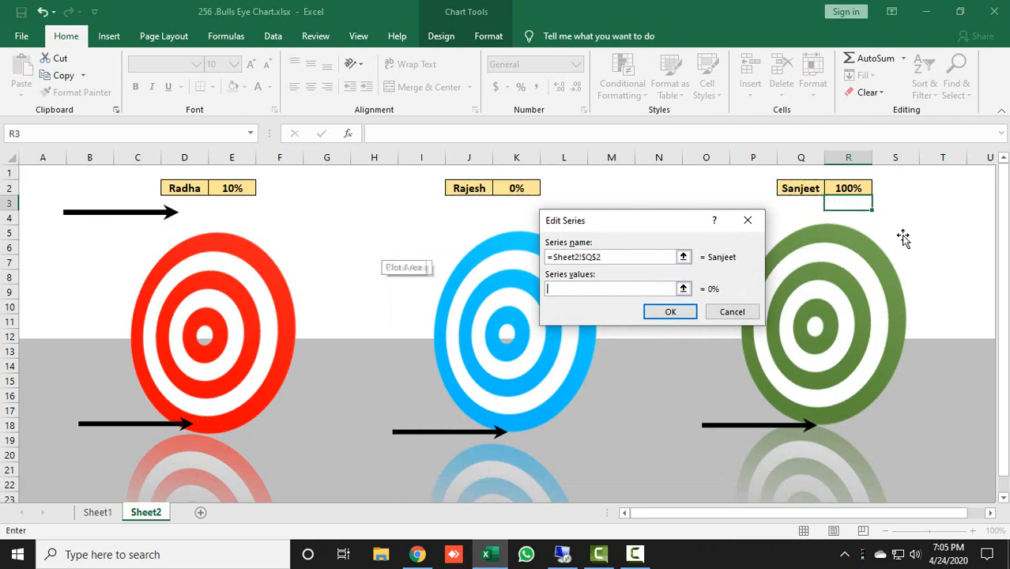
click(862, 190)
click(670, 312)
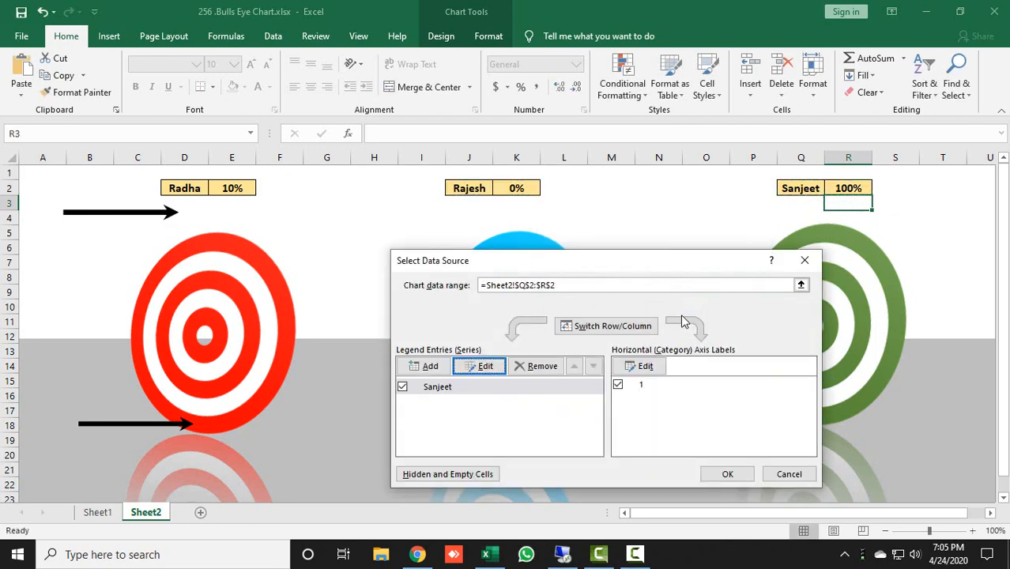
click(727, 476)
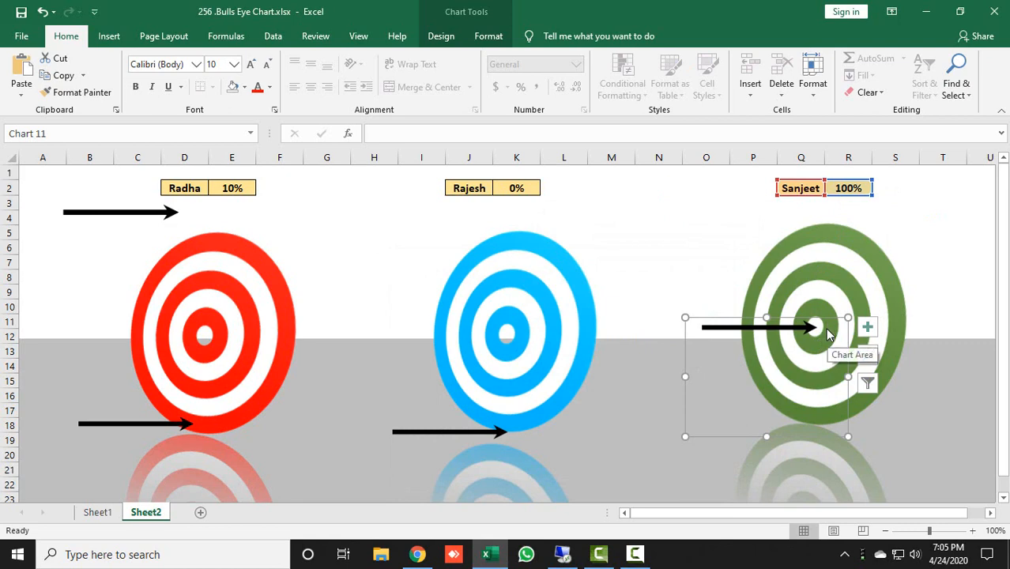
- Set the percentage in cell R2 to 0% to check the arrow at the green target's bottom edge
mouse_move(827, 334)
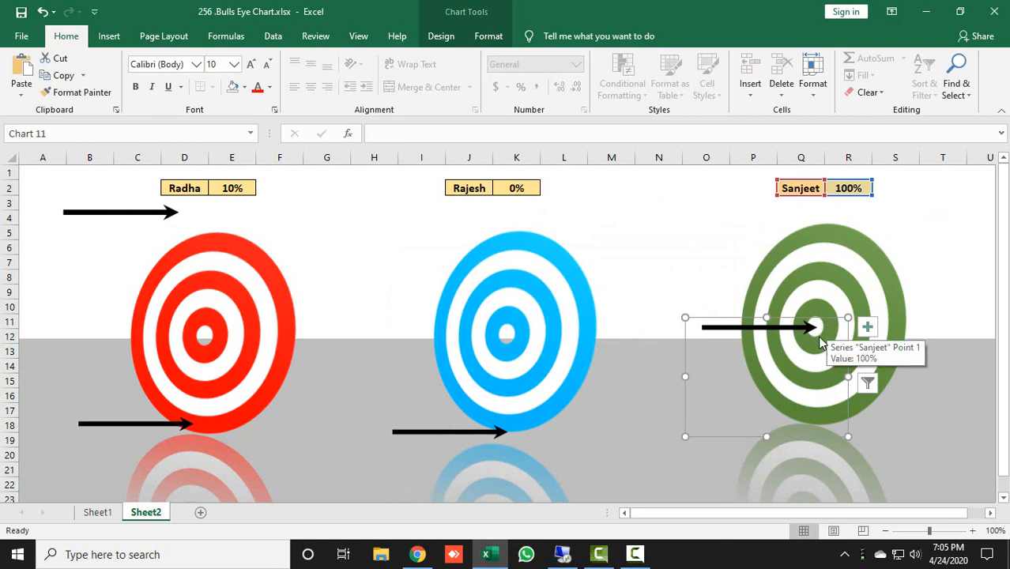
key(ctrl+z)
key(ctrl+z)
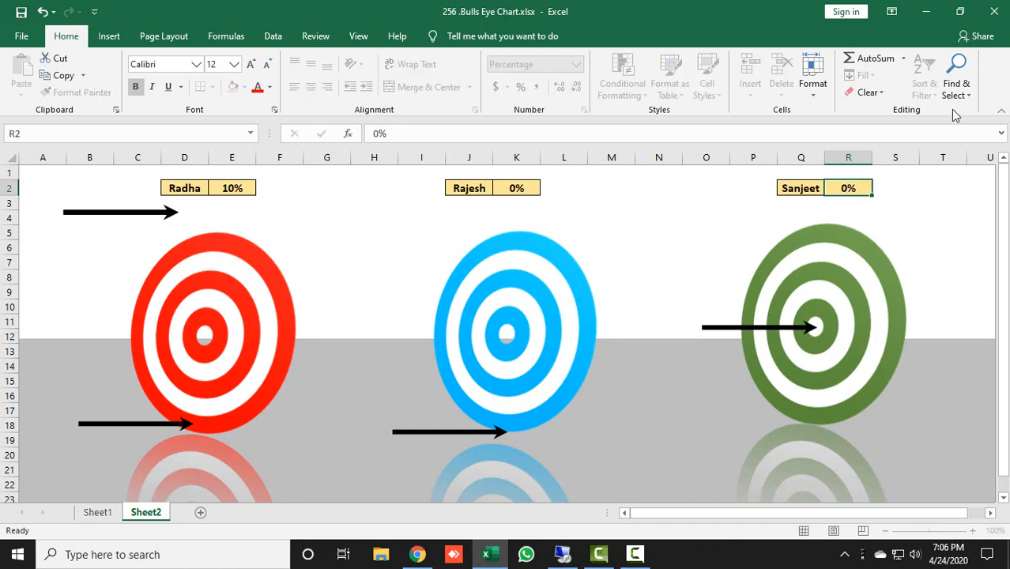
key(Return)
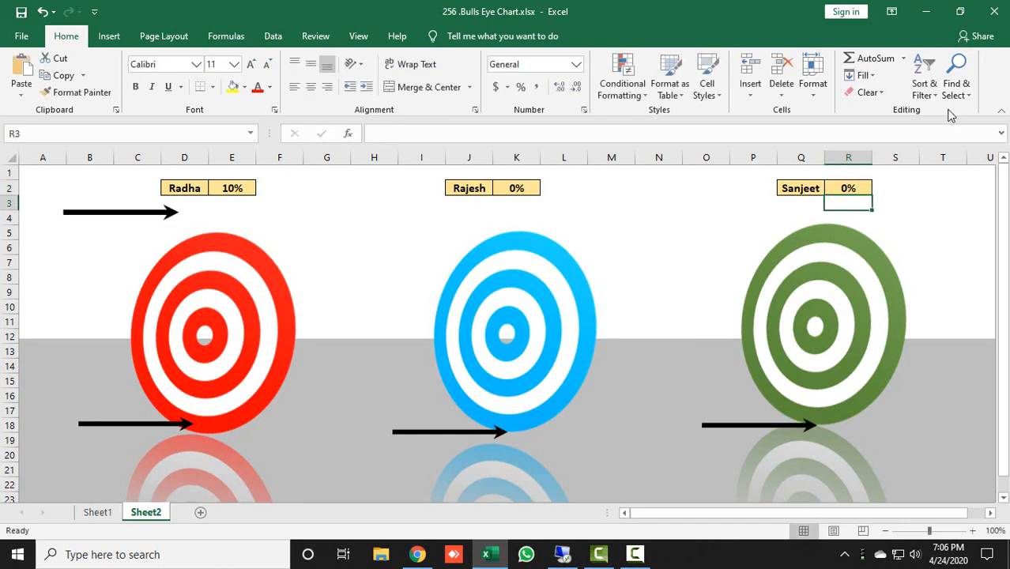
- Set cell R2 to 100% and nudge the green target's chart so the arrow tip meets the bull's-eye center
click(794, 300)
click(842, 192)
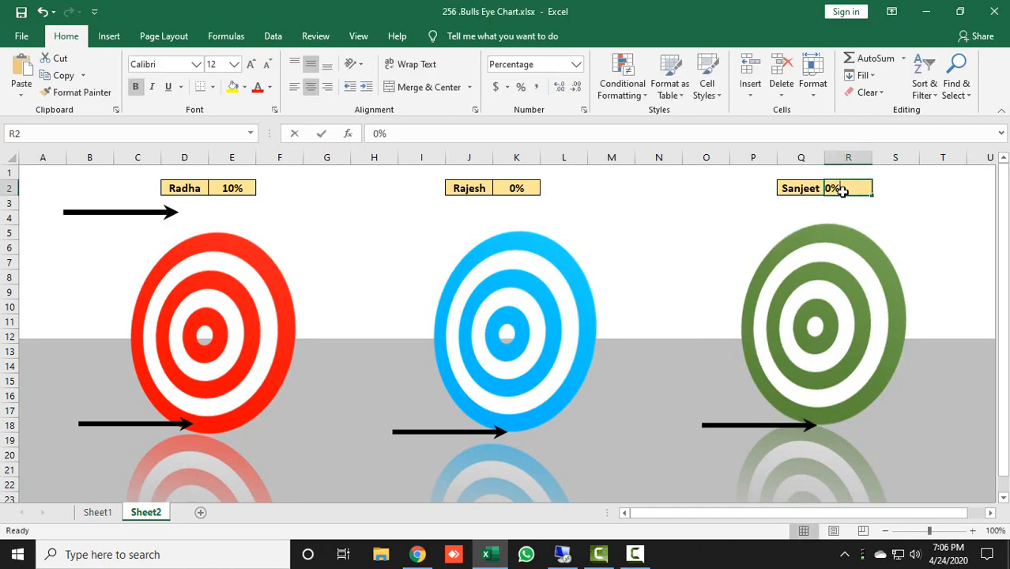
text(100)
key(Return)
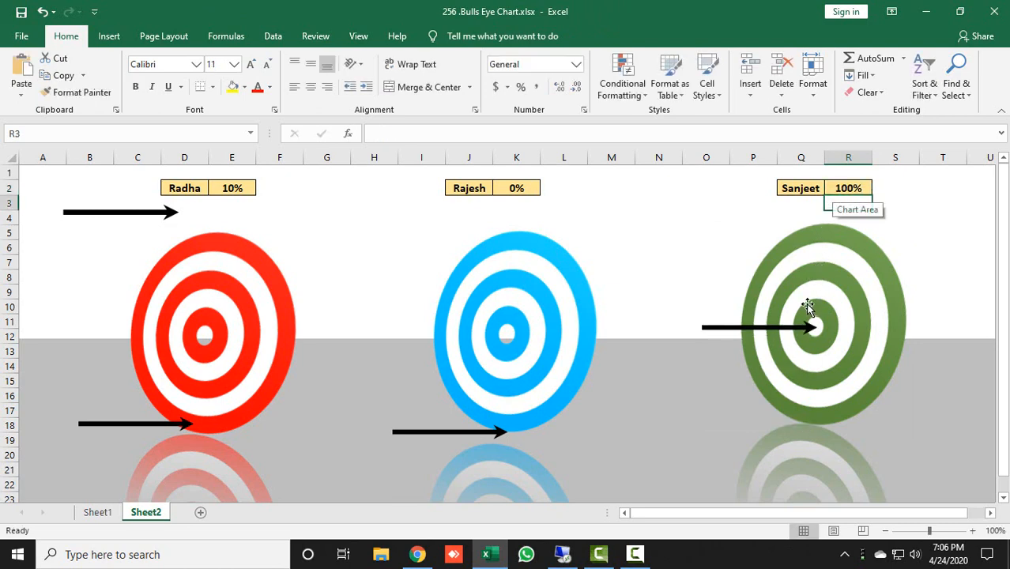
click(813, 317)
click(832, 326)
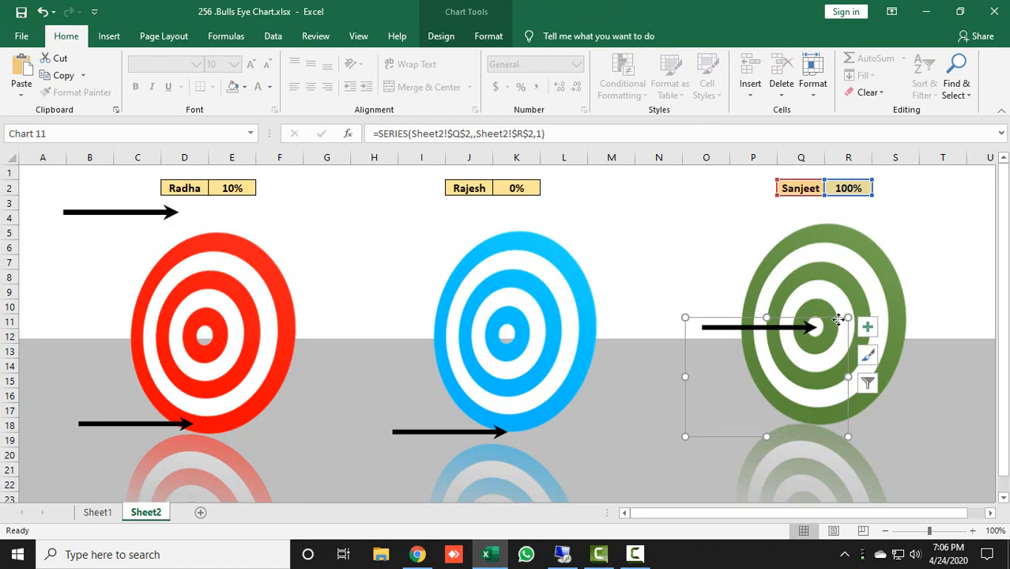
drag(839, 320, 839, 320)
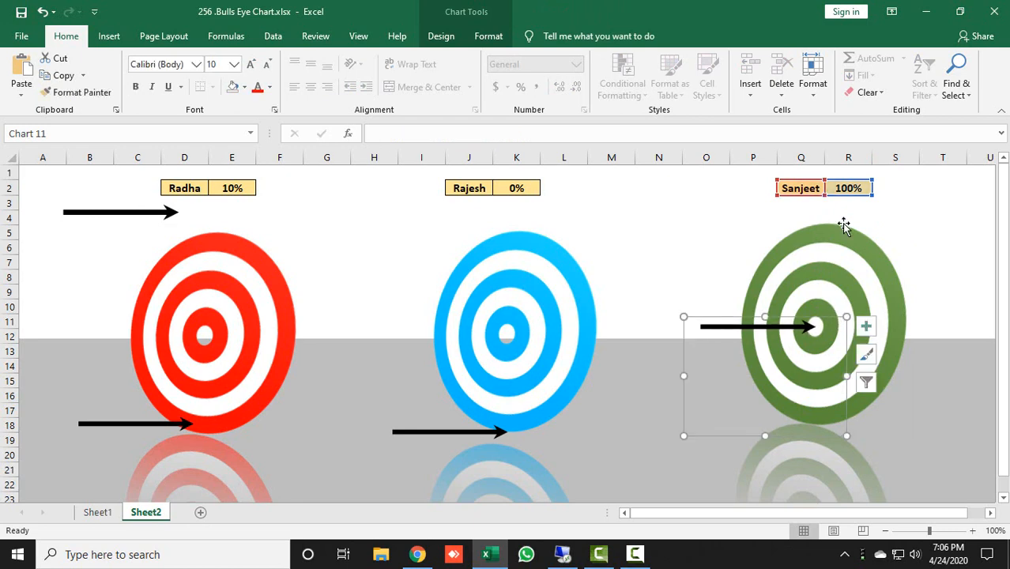
- Set the percentage in cell R2 back to 0%
click(846, 188)
text(0)
key(Return)
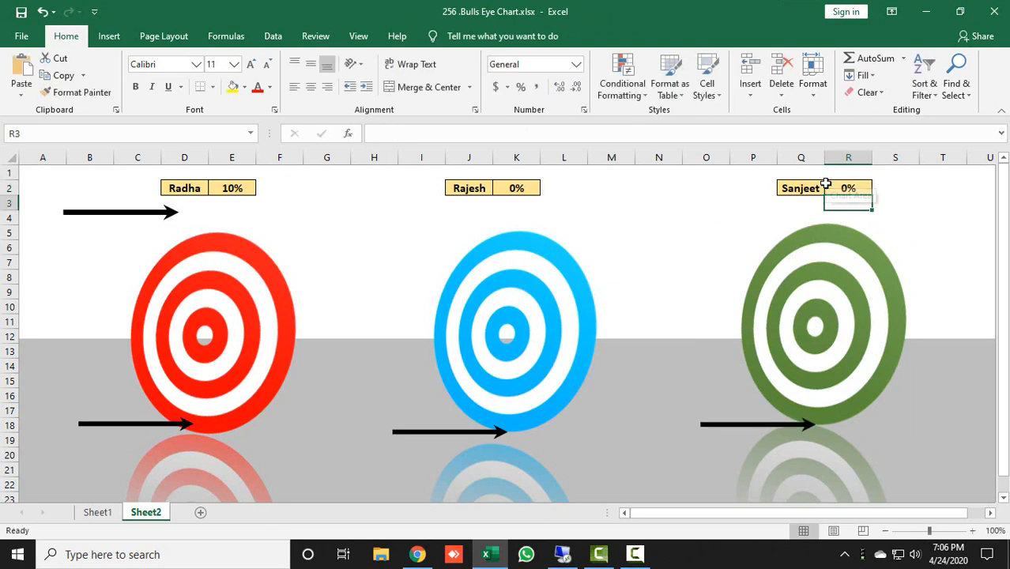
click(677, 204)
- Delete the leftover straight arrow shape above the red target
click(144, 214)
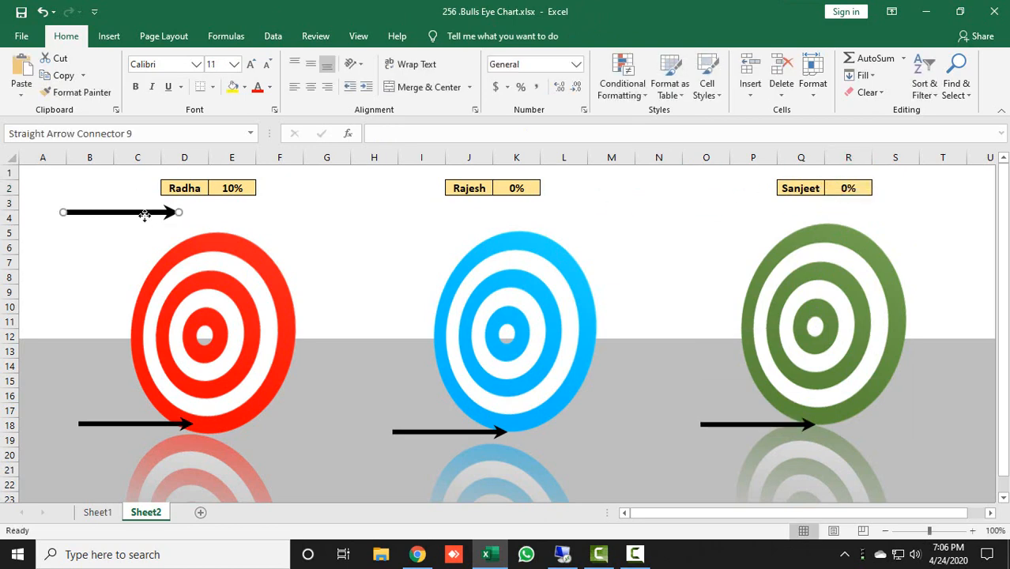
key(Delete)
click(321, 212)
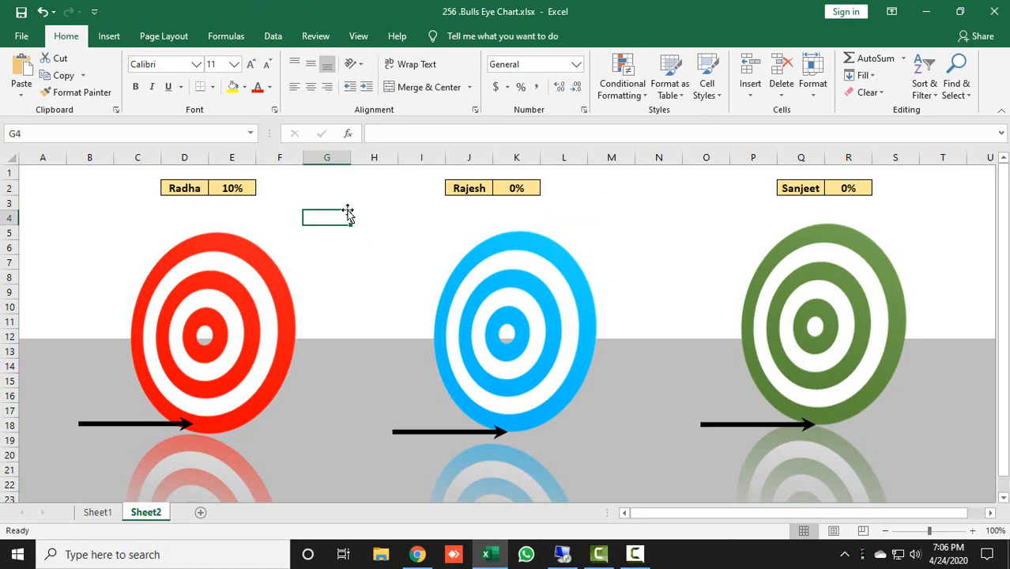
- Check the percentage labels in the finished example on Sheet1 and add a data label to the red target's arrow on Sheet2
click(536, 190)
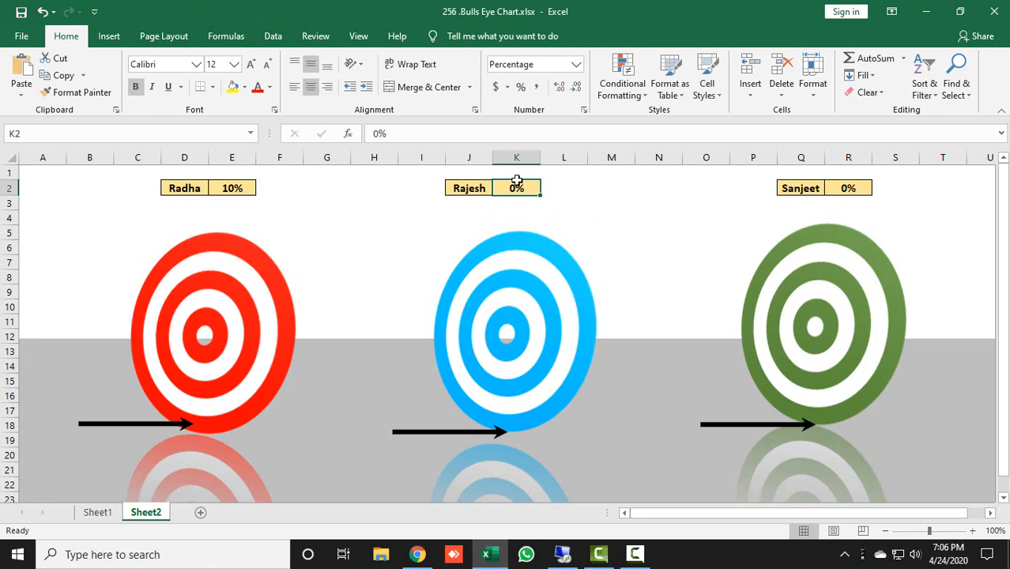
click(94, 512)
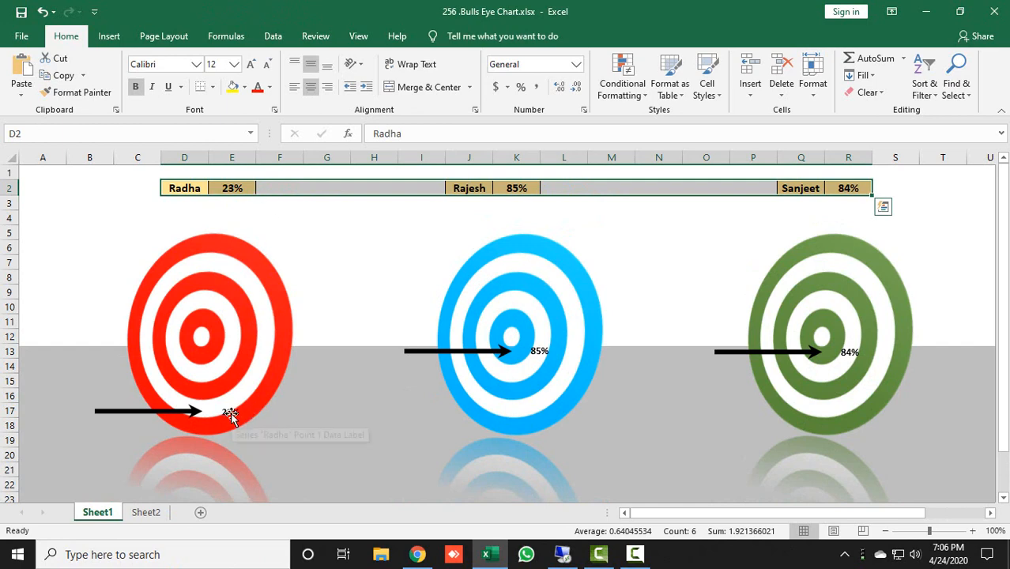
click(145, 512)
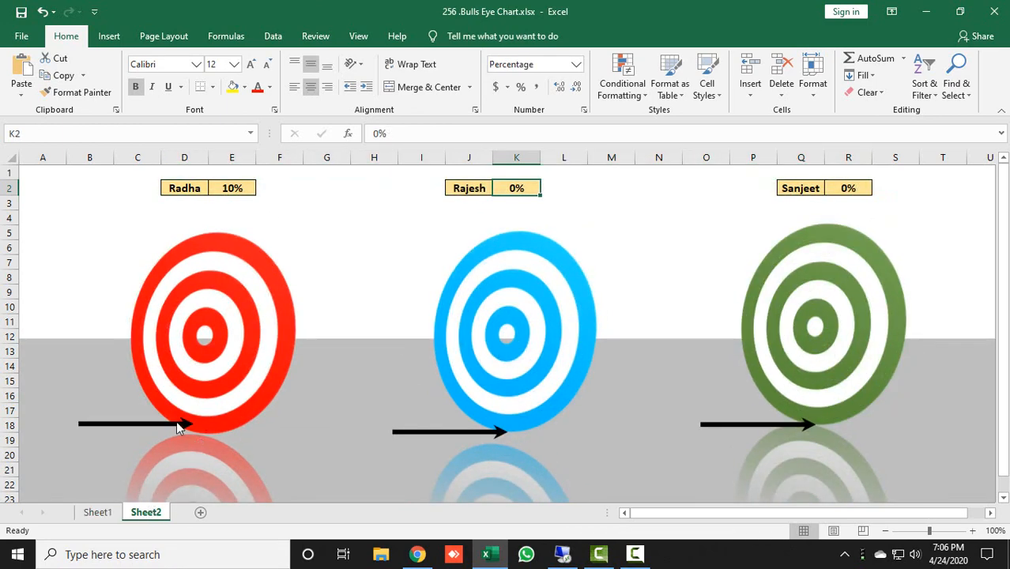
click(178, 426)
right_click(179, 426)
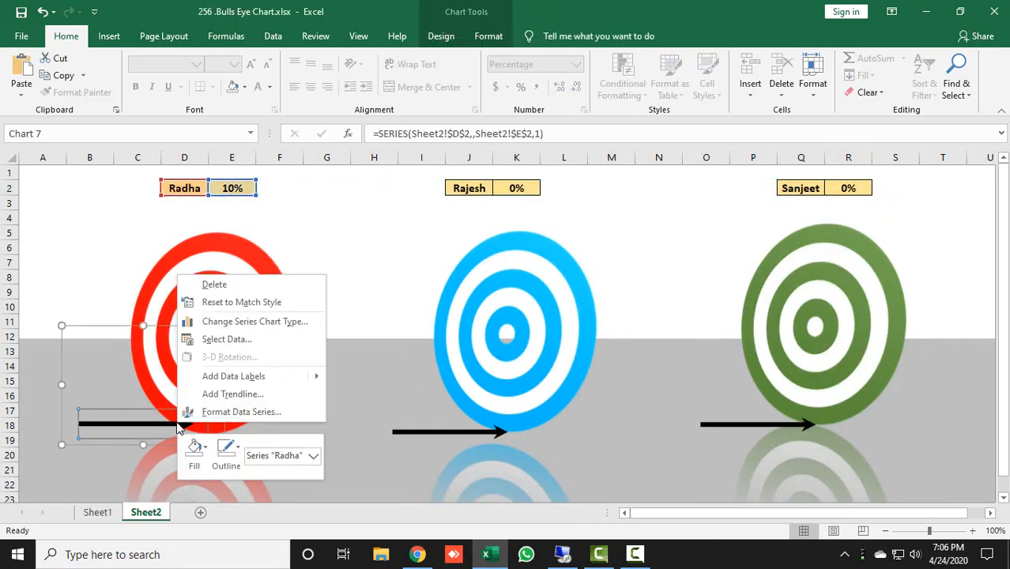
click(211, 382)
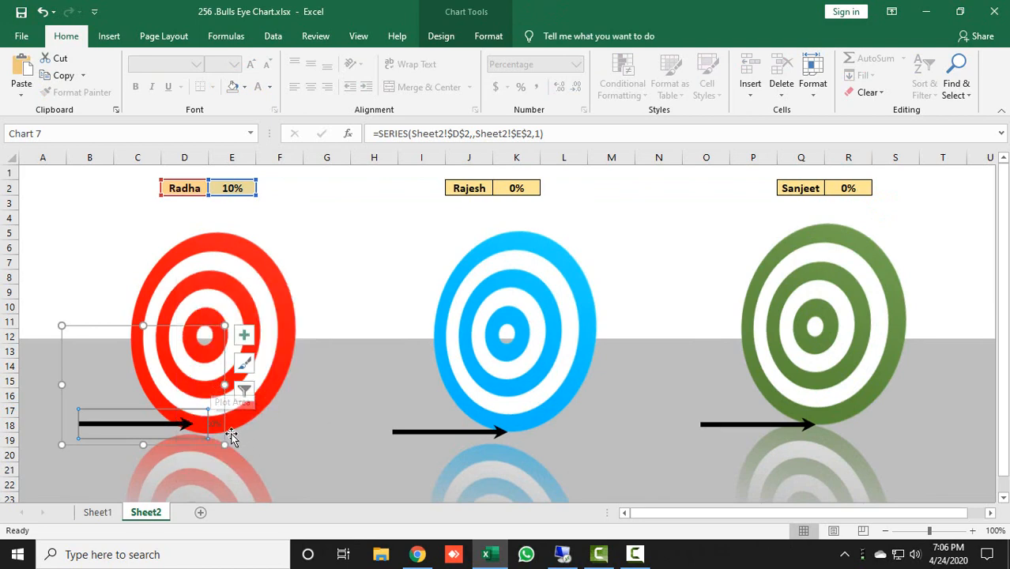
- Format the red target's data label as bold at font size 10
click(214, 424)
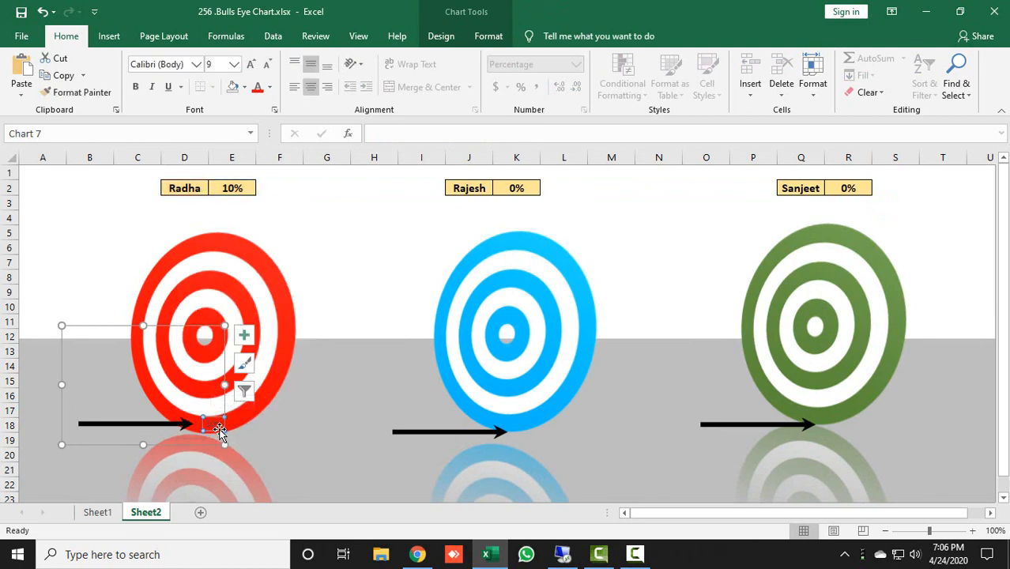
click(251, 64)
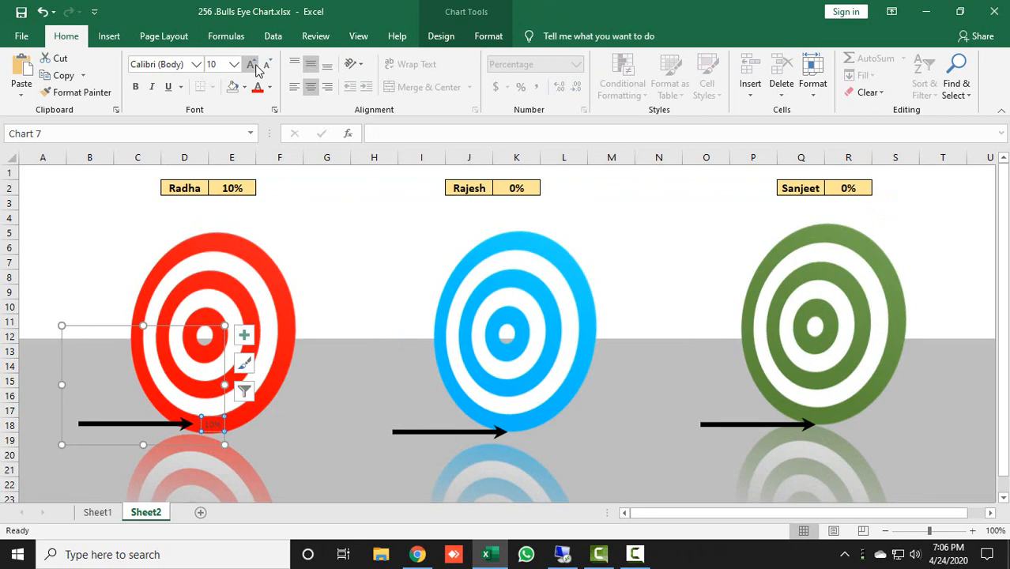
click(140, 88)
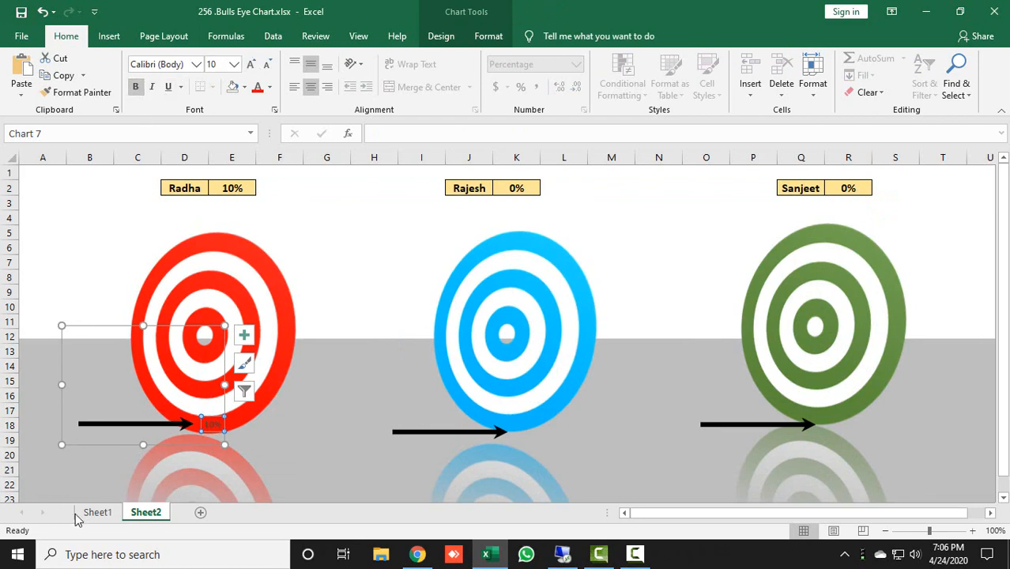
- Add a data label to the blue target's arrow and format it as bold at font size 10.5
click(95, 512)
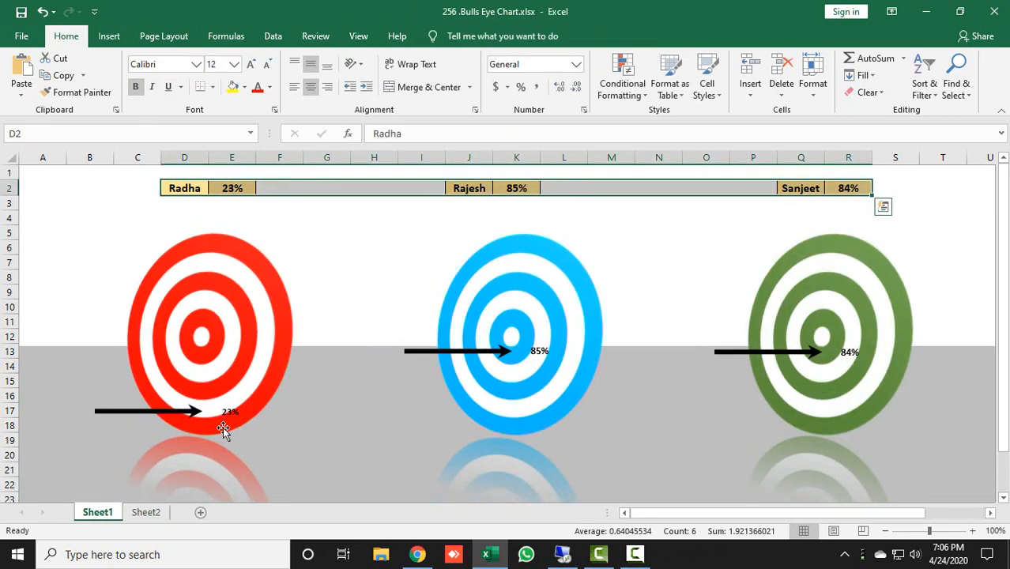
click(146, 512)
click(504, 432)
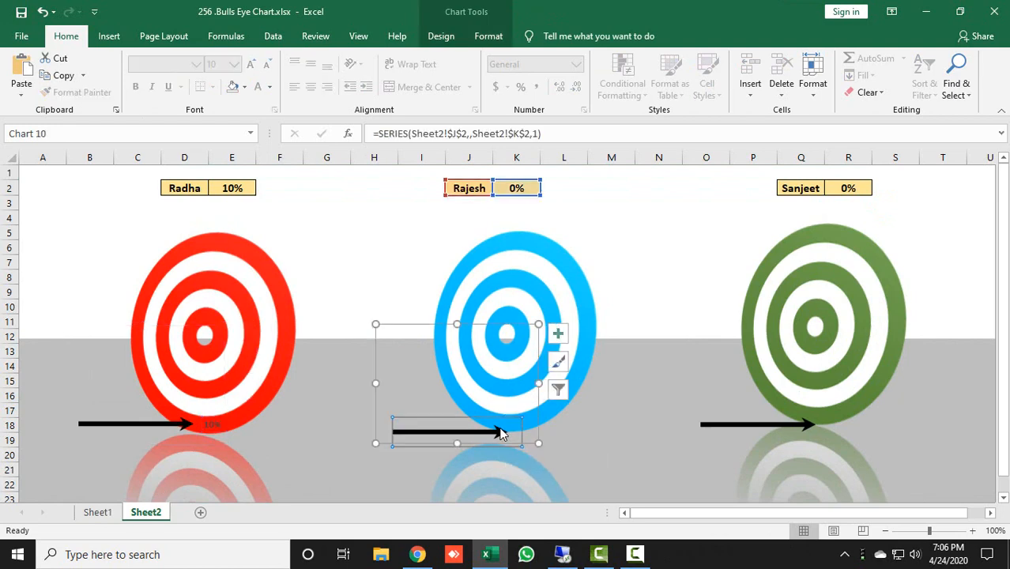
right_click(503, 431)
click(550, 391)
click(527, 433)
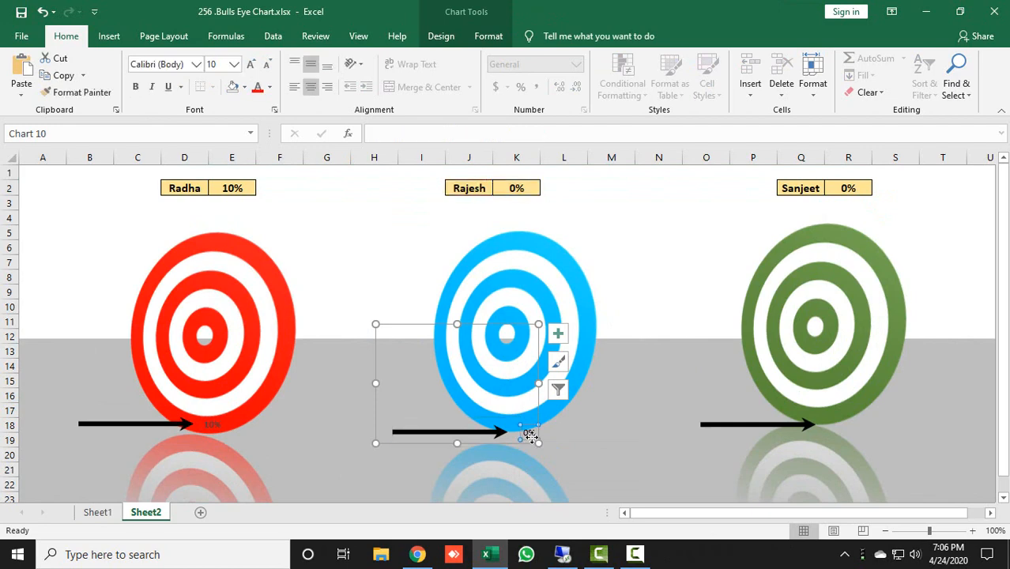
click(256, 68)
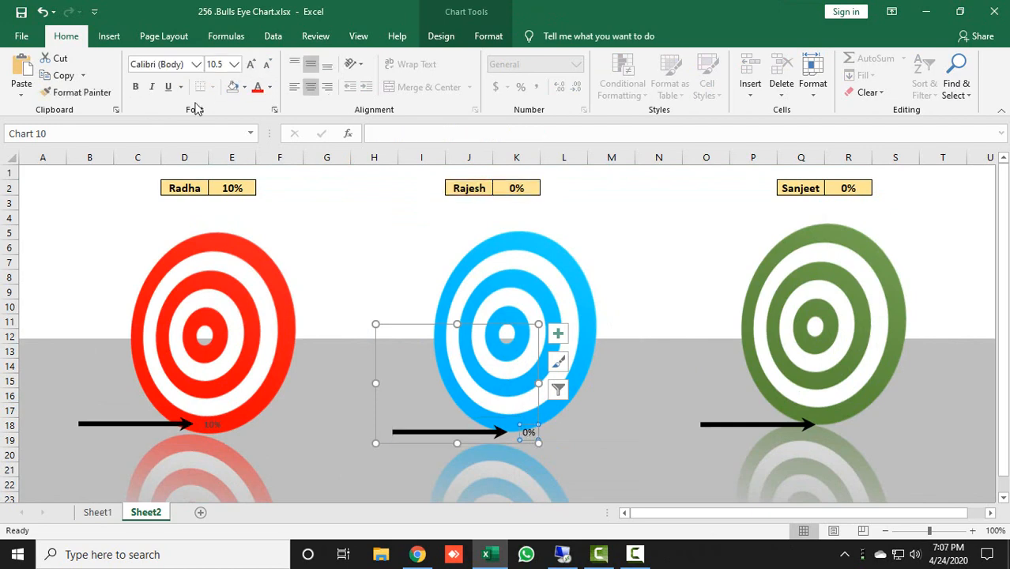
click(135, 86)
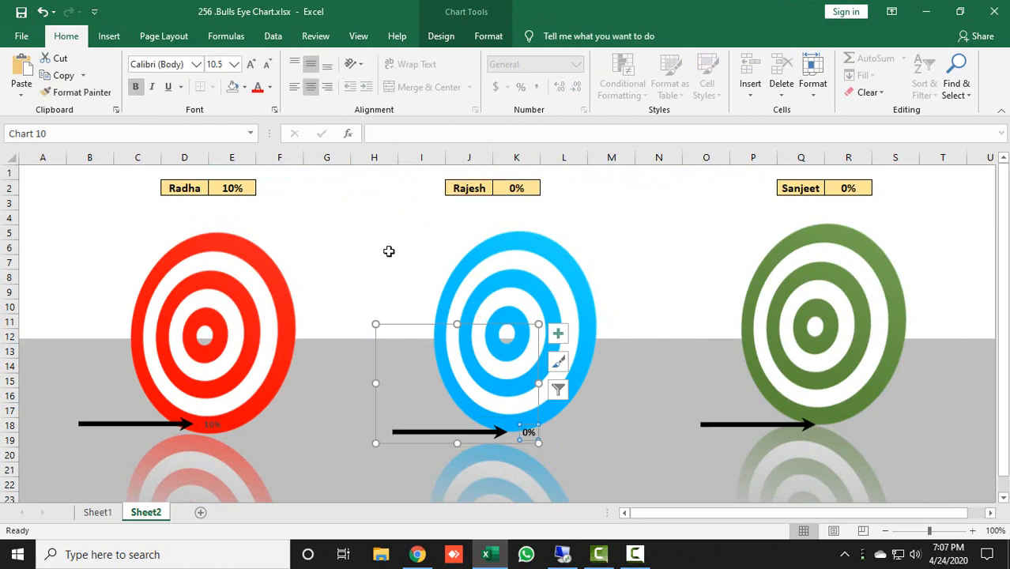
- Increase the red target's data label to font size 10.5
click(210, 429)
click(212, 427)
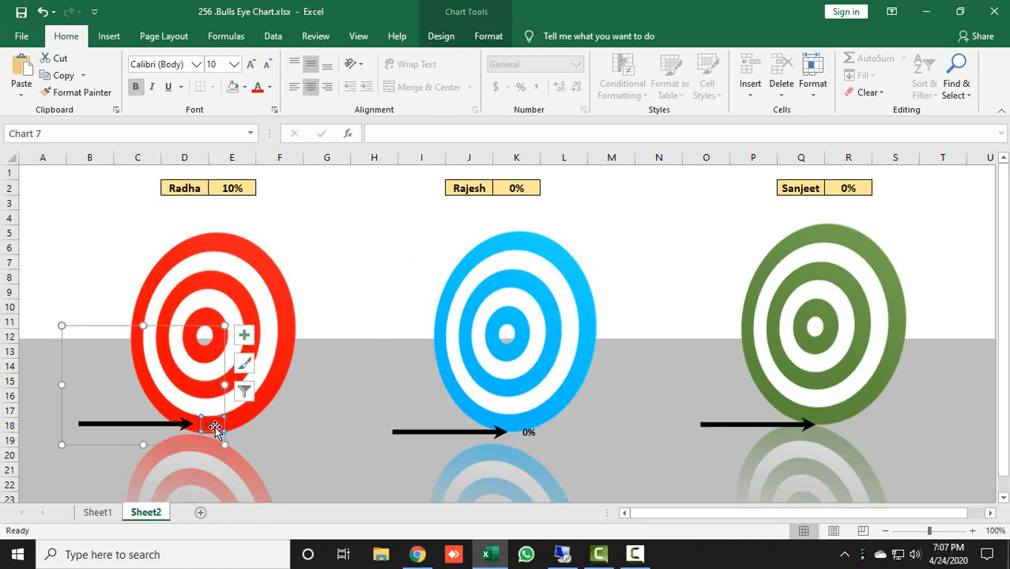
click(251, 65)
- Add a data label to the green target's arrow and format it as bold at font size 10.5
click(804, 427)
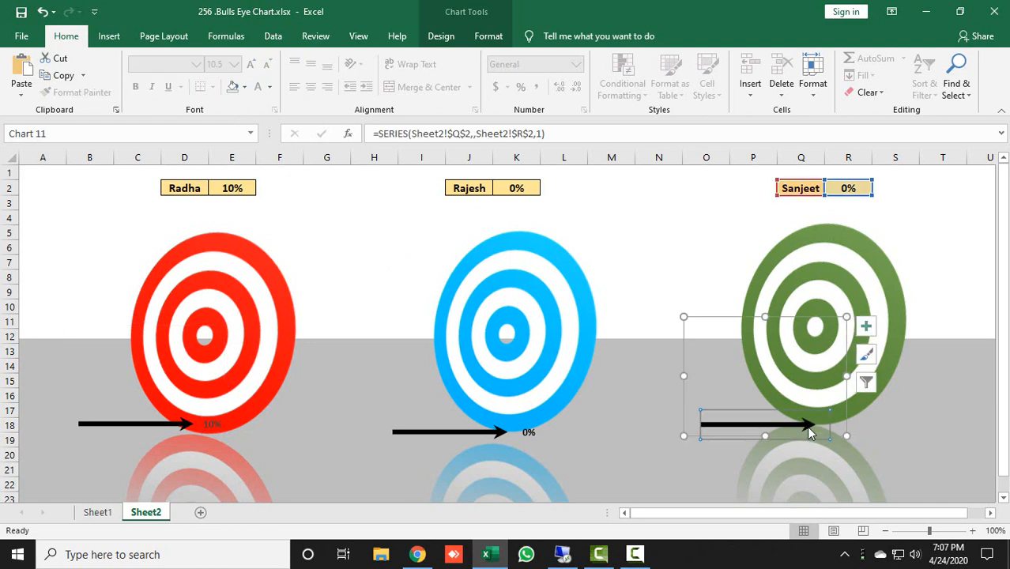
right_click(807, 427)
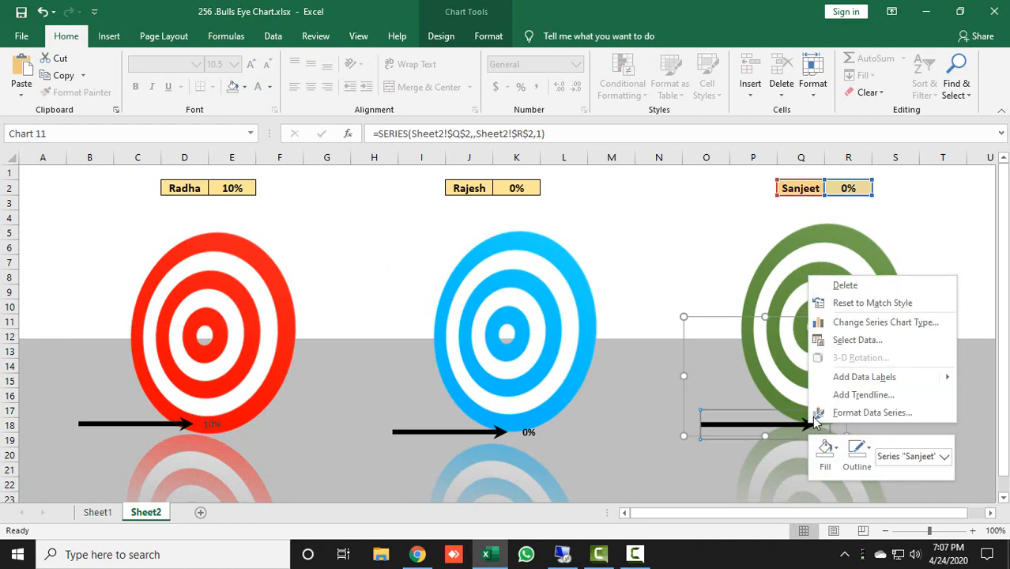
click(831, 377)
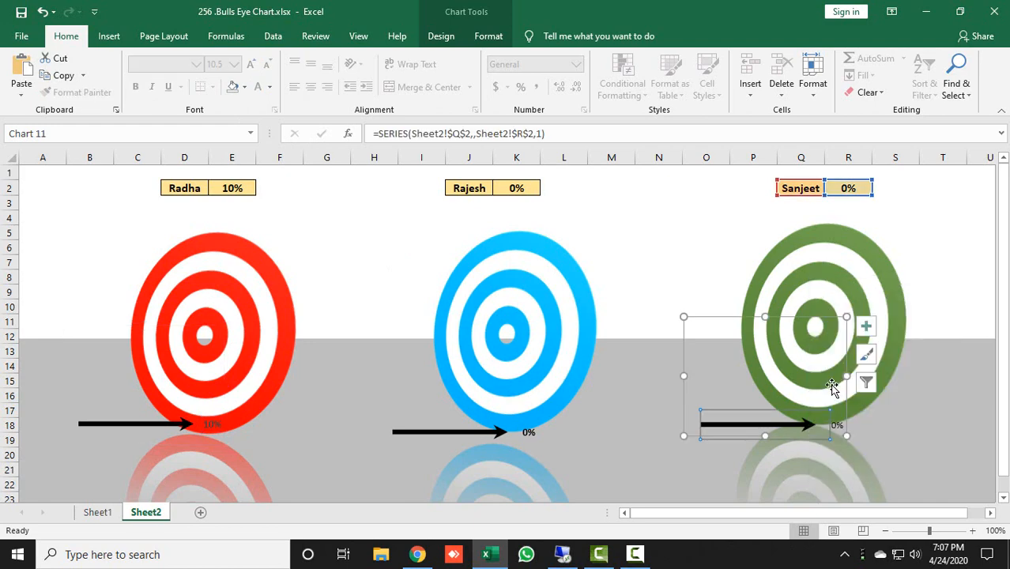
click(836, 425)
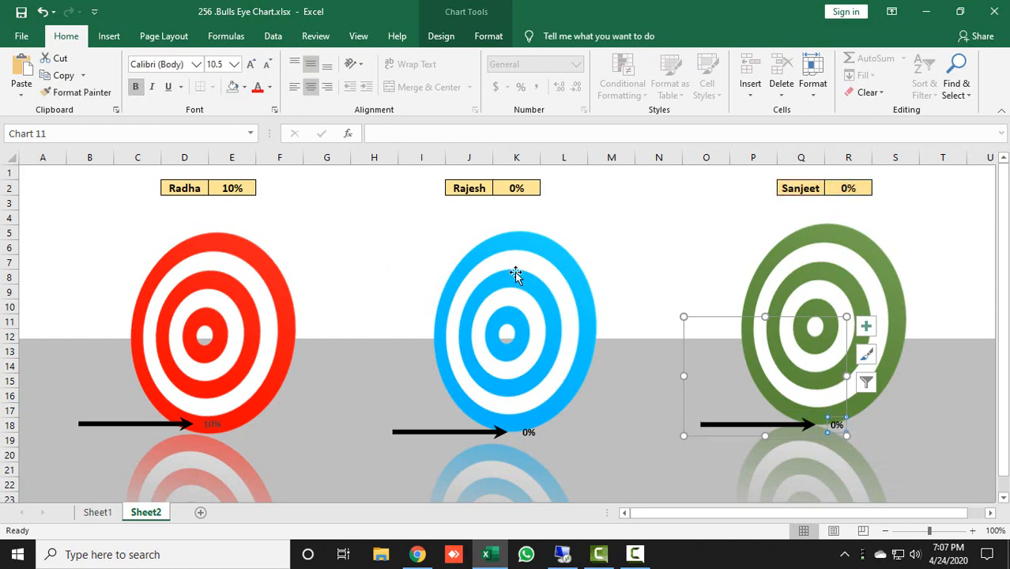
click(650, 216)
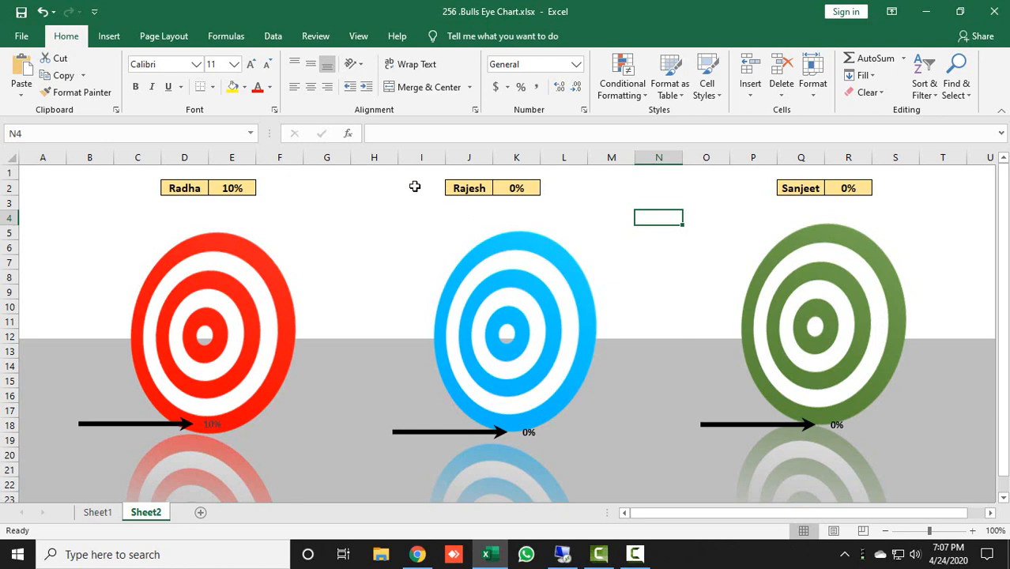